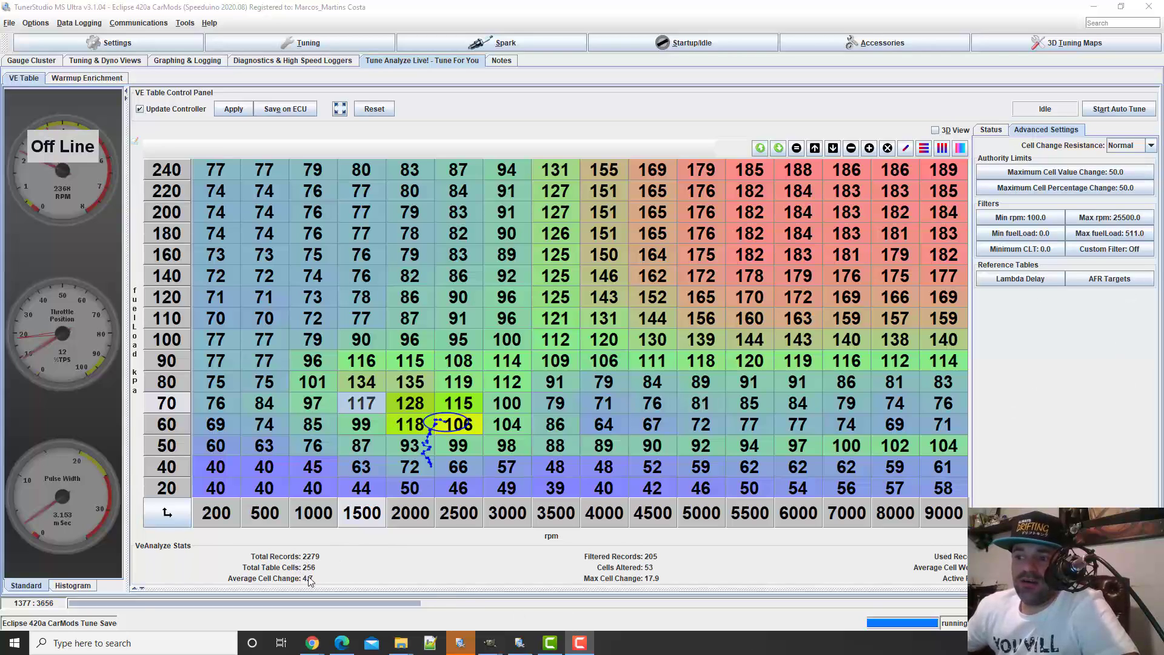
Expand the log graph below the VE analysis, show the cell weighting status, and inspect hit statistics for the 1000–3000 rpm, 50–90 kPa cells
{"action": "left_click", "coordinate": [136, 589]}
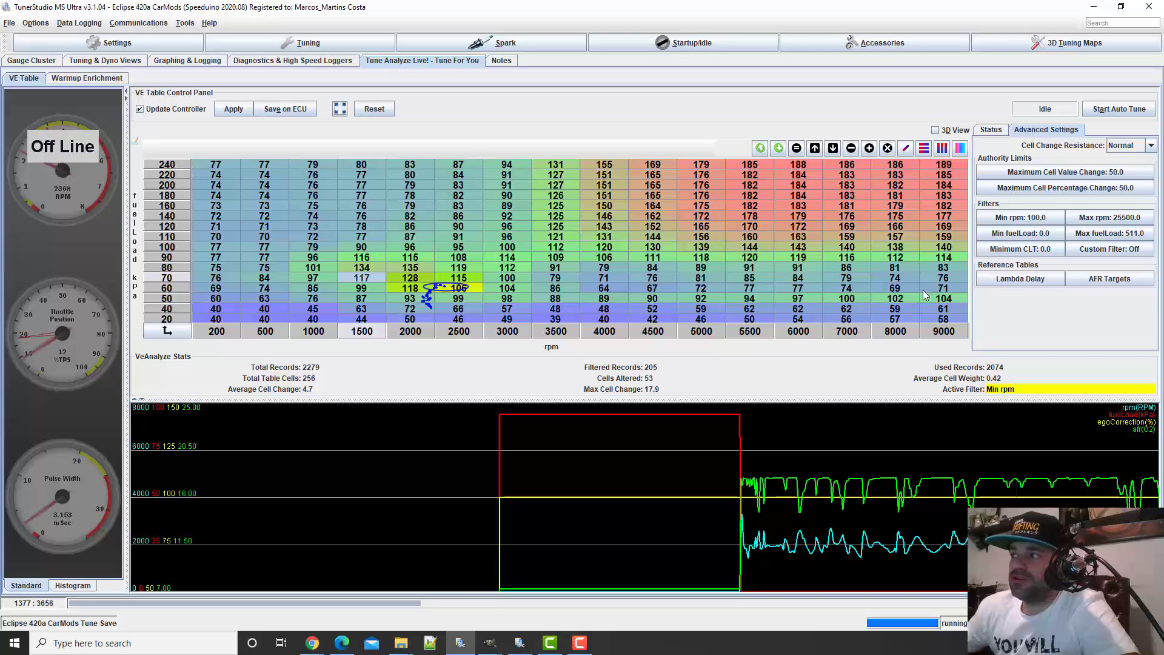
{"action": "left_click", "coordinate": [990, 130]}
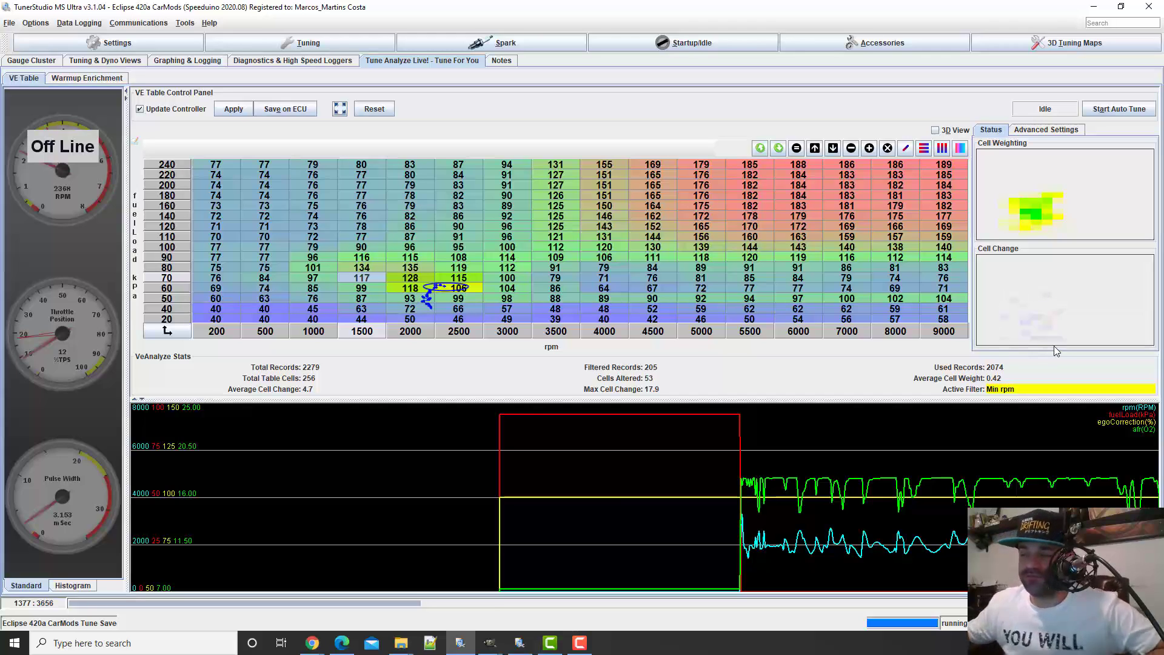
{"action": "mouse_move", "coordinate": [1037, 336]}
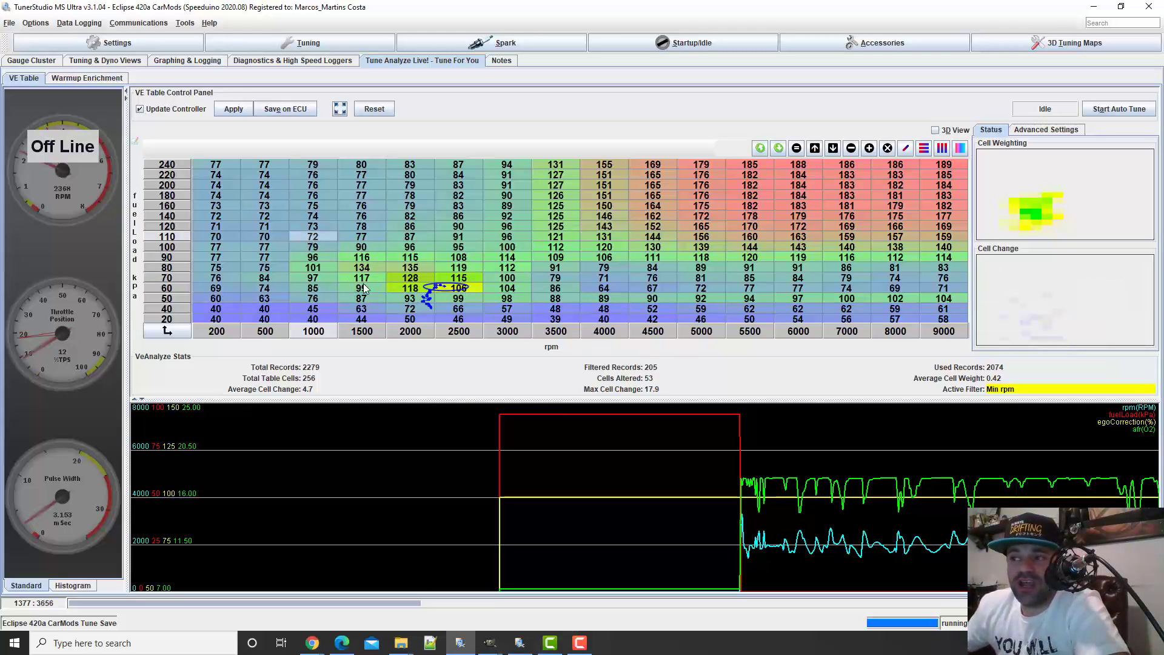
{"action": "mouse_move", "coordinate": [423, 277]}
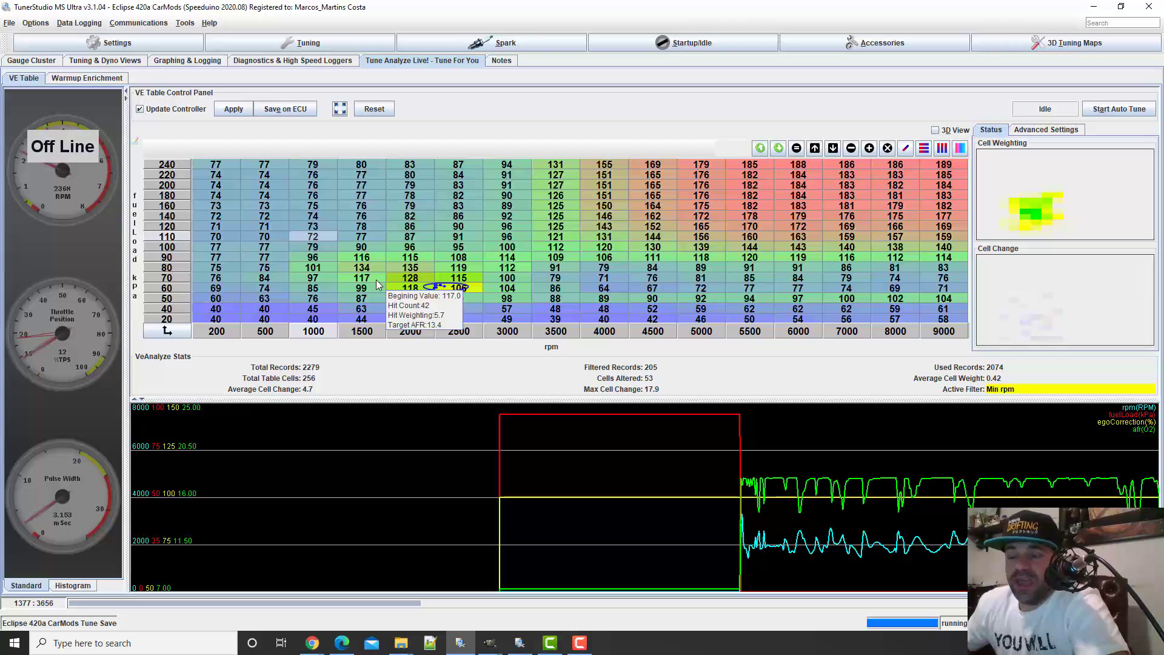
{"action": "mouse_move", "coordinate": [501, 277]}
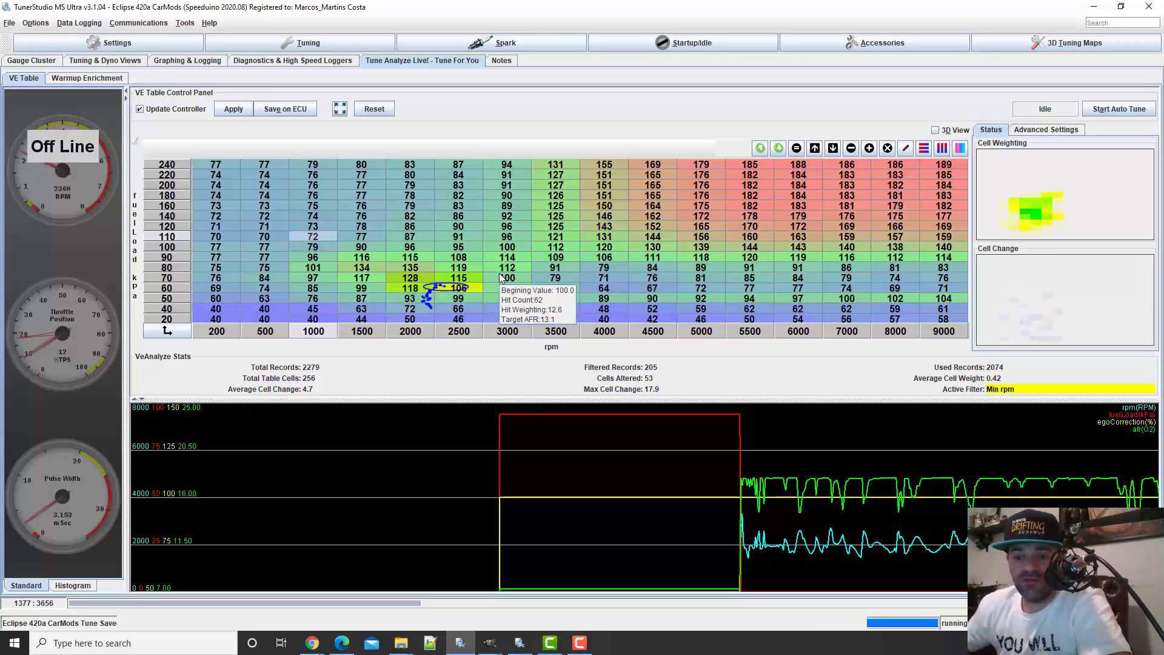
{"action": "mouse_move", "coordinate": [349, 216]}
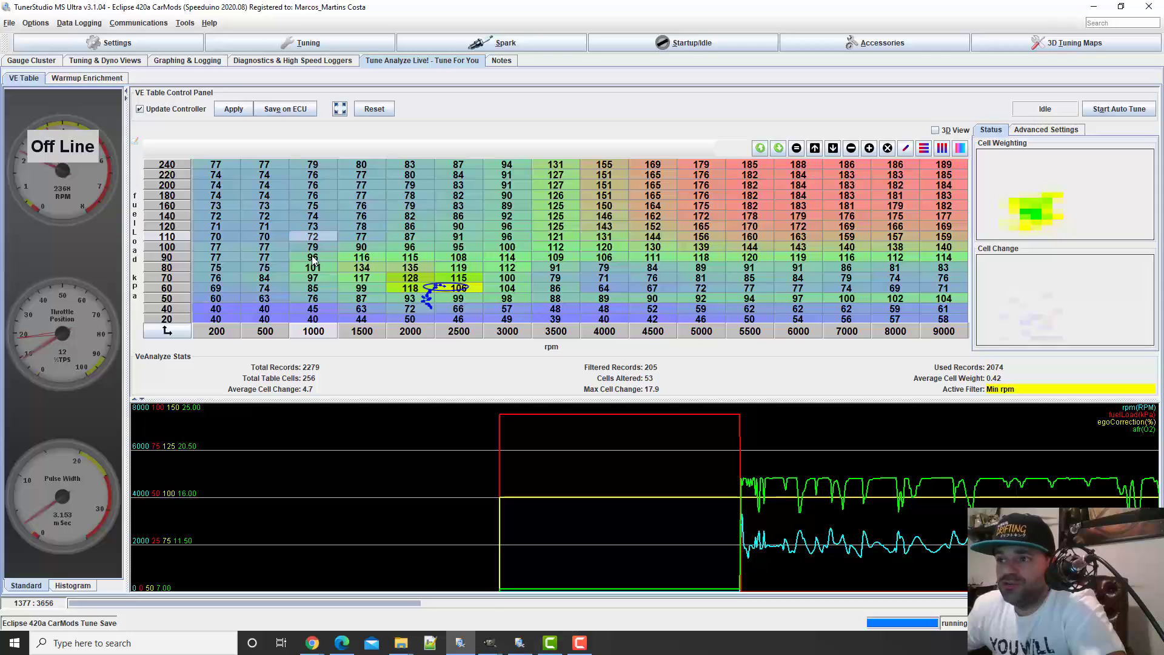
{"action": "left_click_drag", "start_coordinate": [314, 259], "coordinate": [518, 298]}
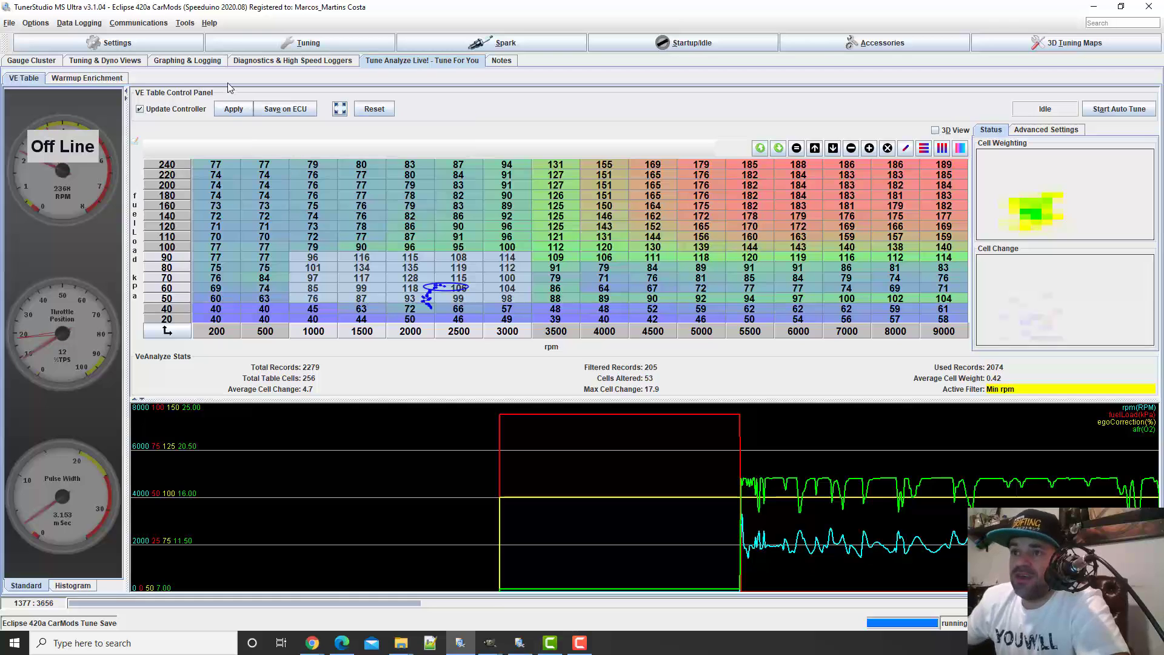
Open the VE Table editor and enlarge its window so all cells and multiply options are readable
{"action": "left_click", "coordinate": [237, 44]}
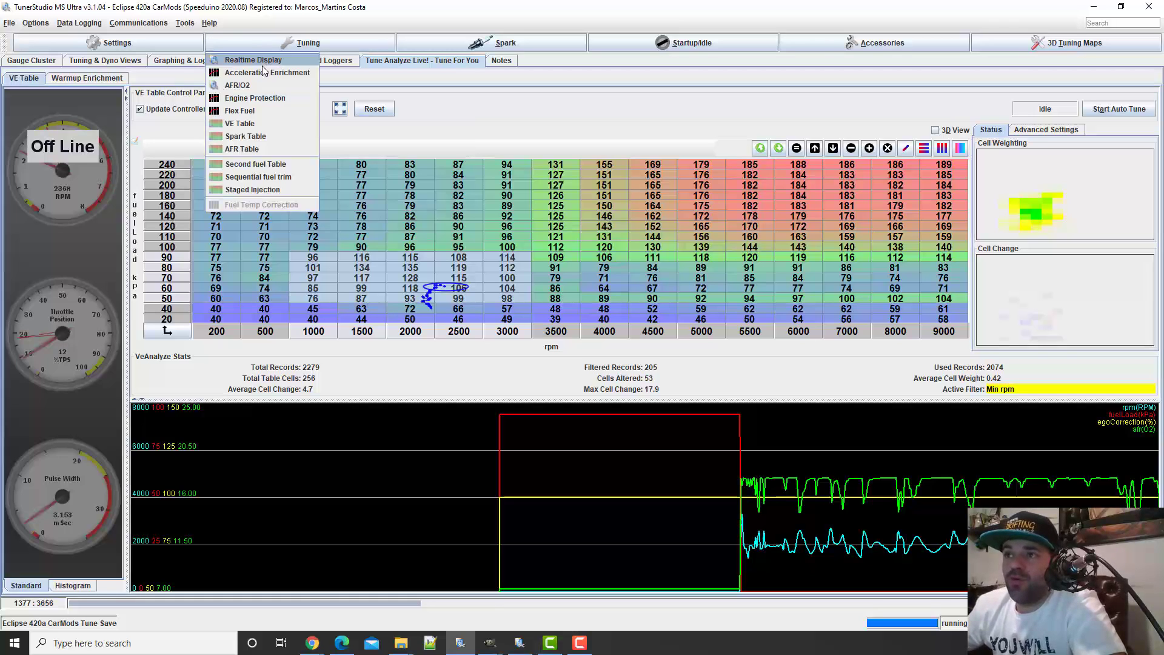
{"action": "left_click", "coordinate": [257, 124]}
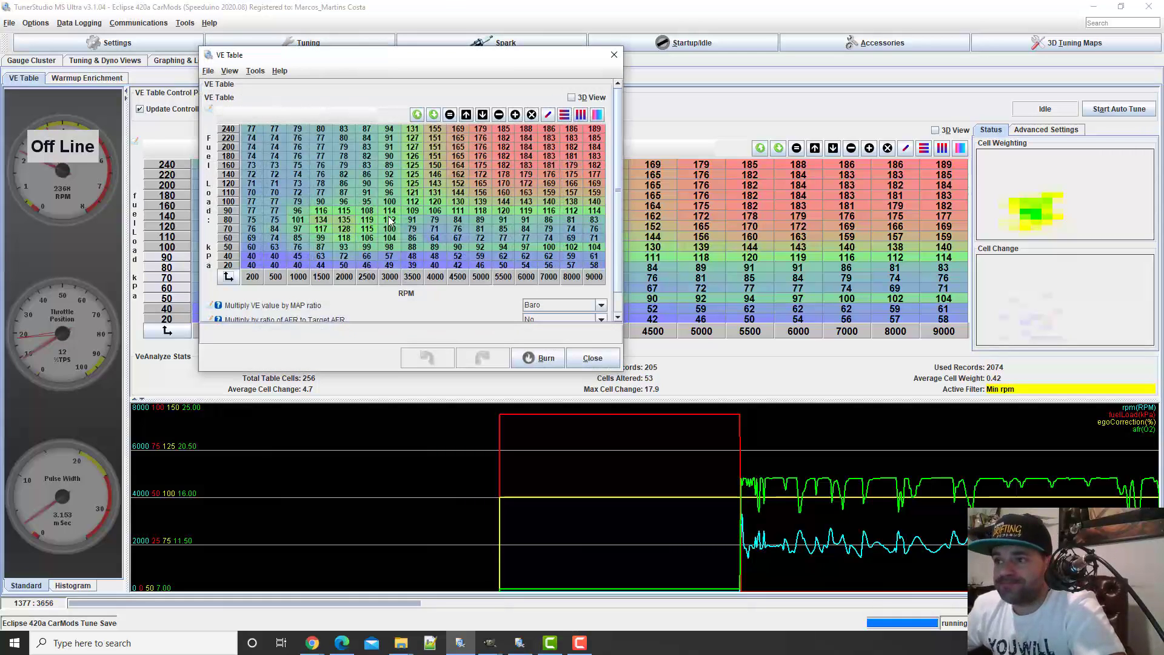
{"action": "left_click_drag", "start_coordinate": [414, 68], "coordinate": [559, 153]}
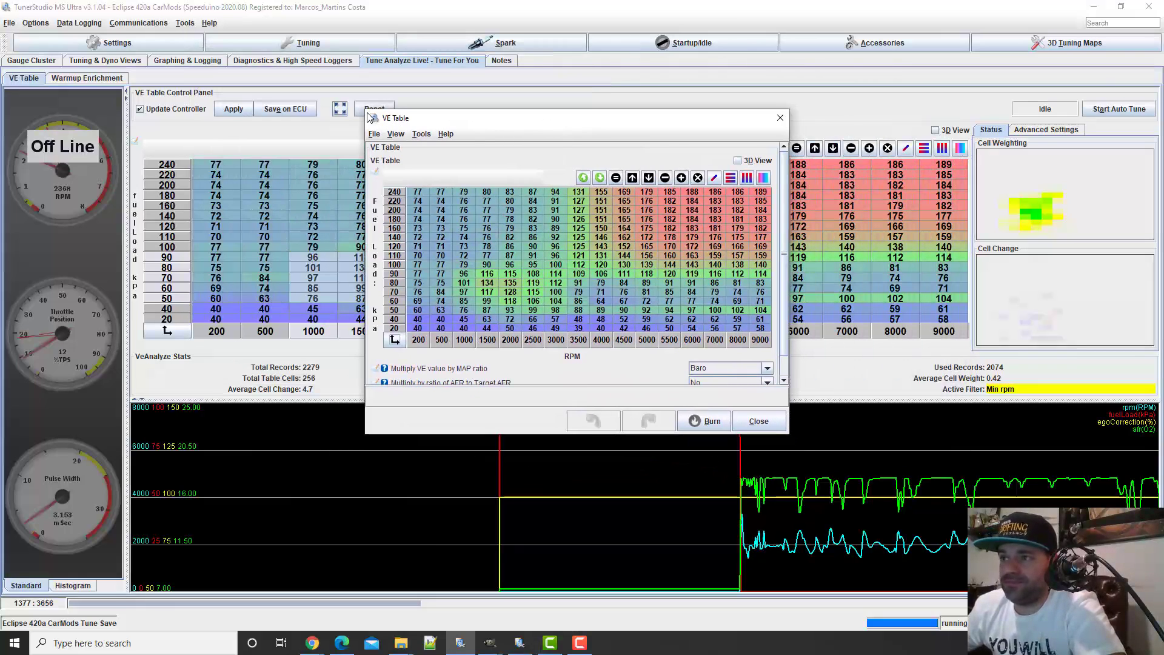
{"action": "left_click_drag", "start_coordinate": [366, 112], "coordinate": [104, 50]}
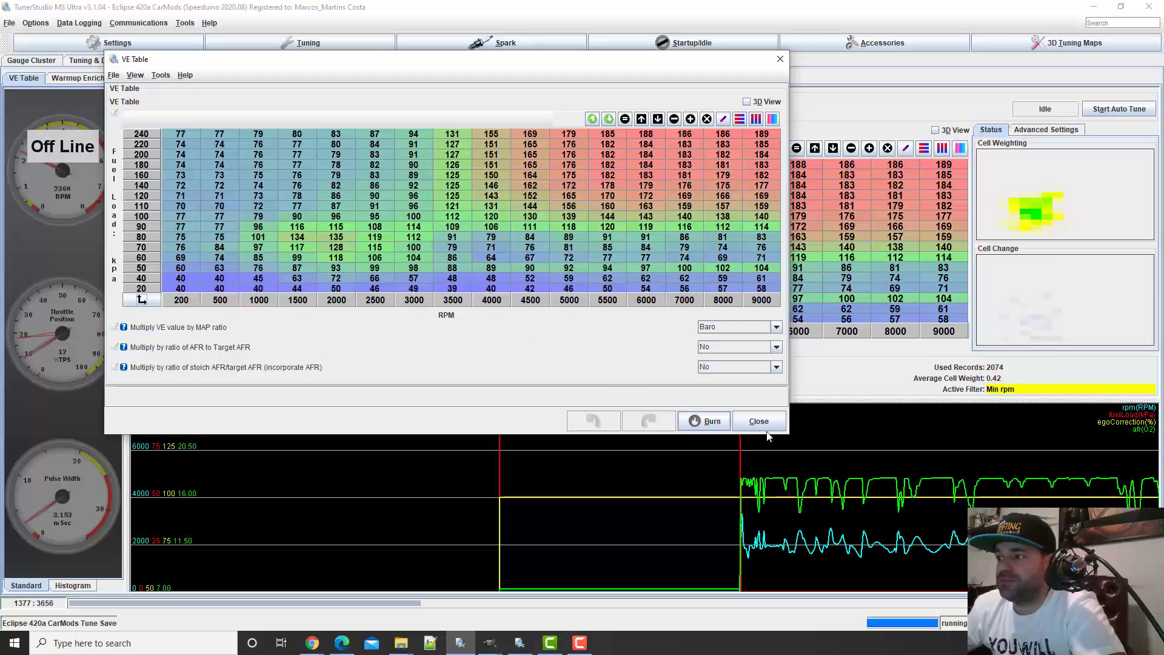
{"action": "left_click_drag", "start_coordinate": [790, 436], "coordinate": [892, 514]}
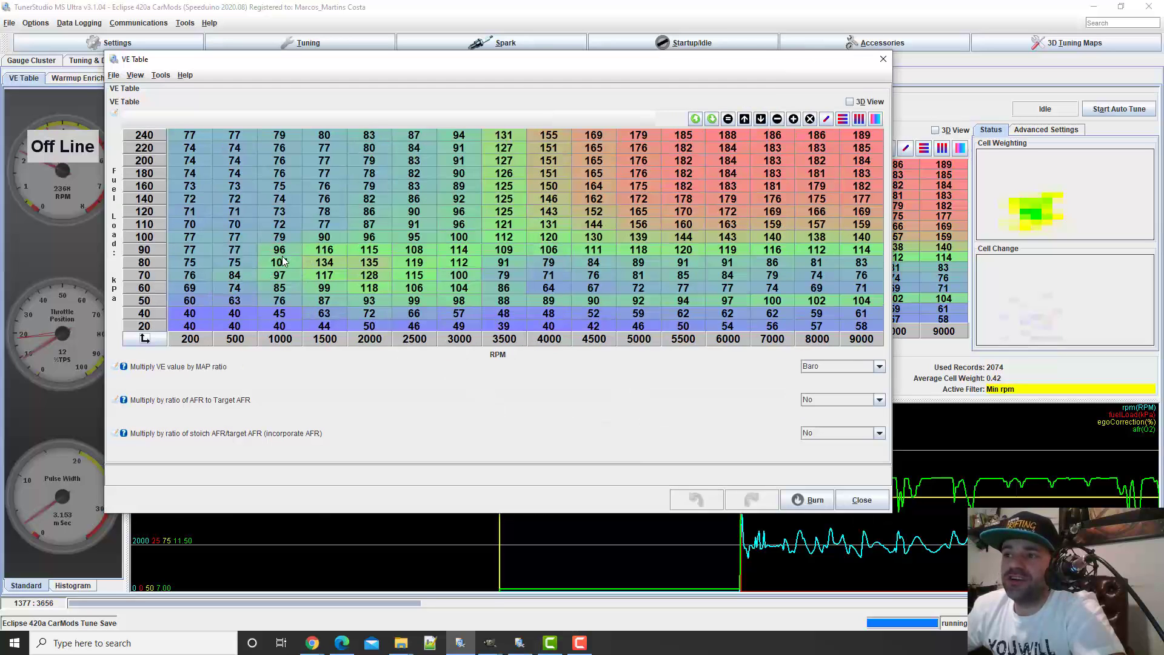
Review the 1500 RPM cells between 20 and 70 kPa in the VE Table editor, and close the editor
{"action": "left_click", "coordinate": [326, 278]}
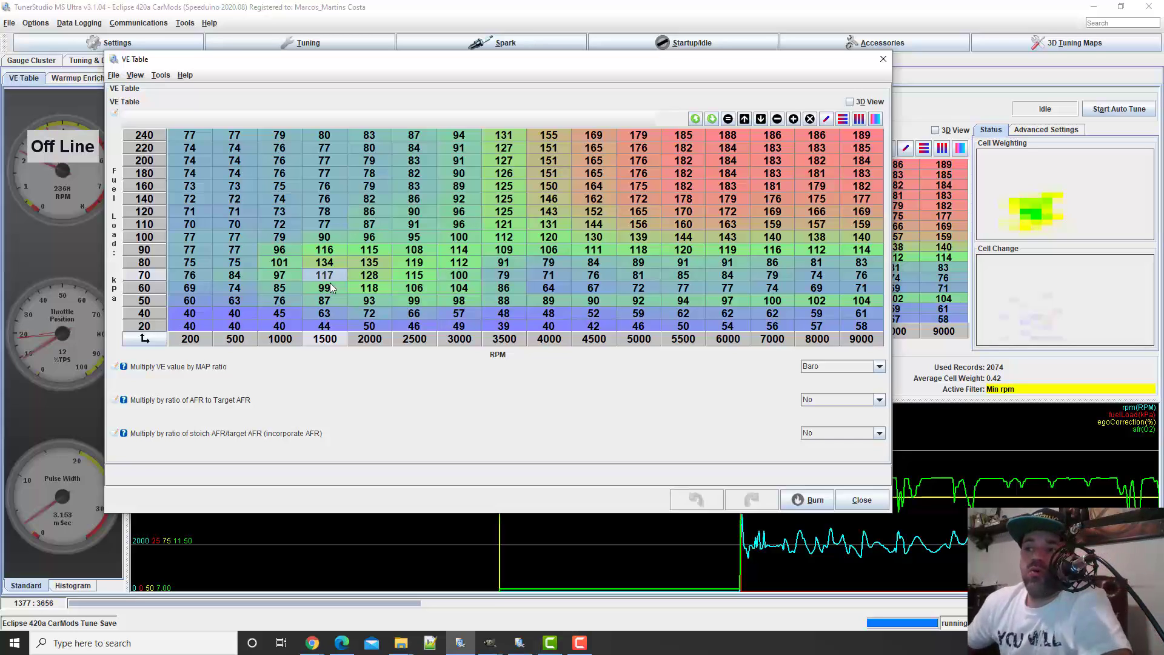
{"action": "left_click", "coordinate": [327, 327]}
{"action": "left_click", "coordinate": [328, 315]}
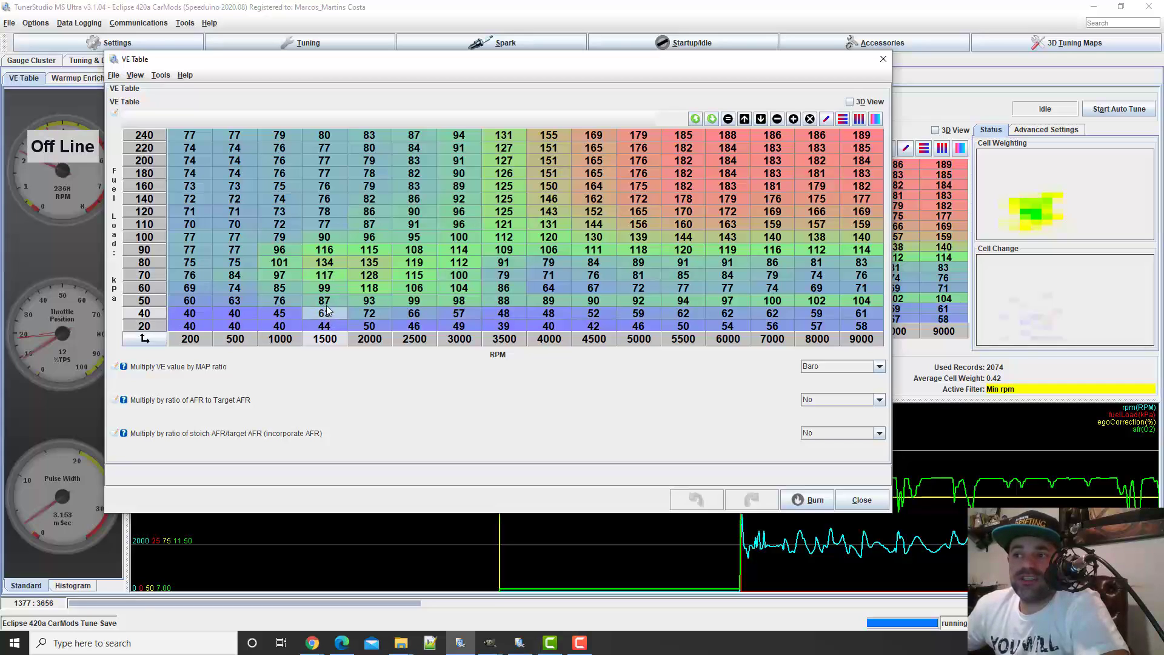
{"action": "left_click", "coordinate": [326, 303]}
{"action": "left_click", "coordinate": [321, 289]}
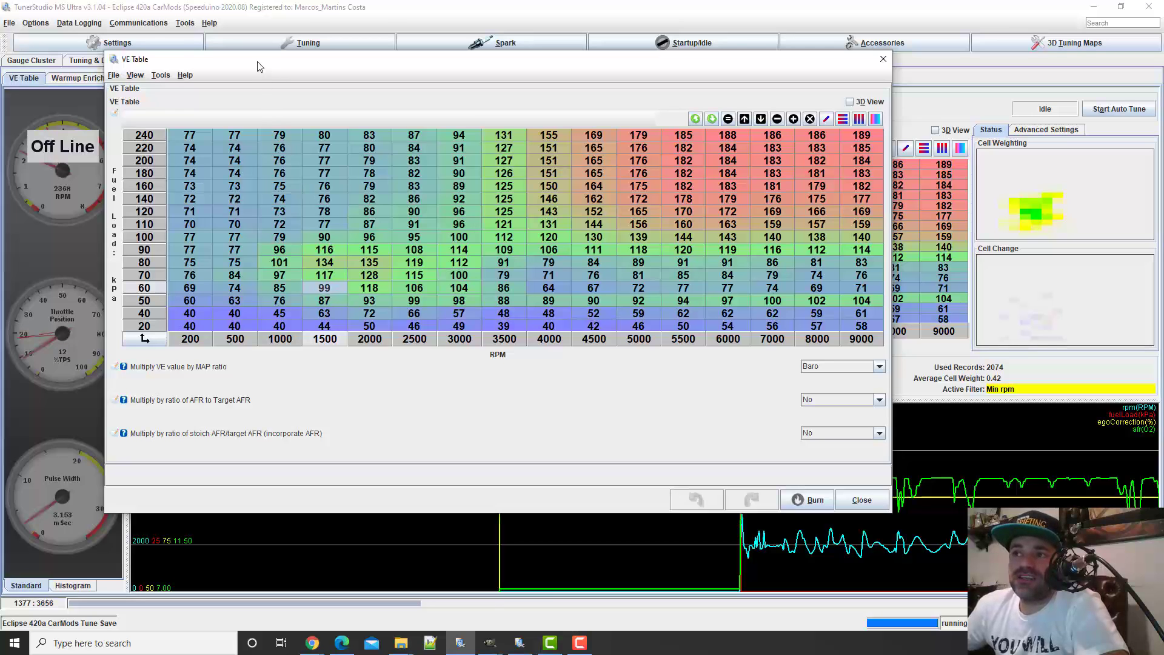
{"action": "left_click_drag", "start_coordinate": [258, 66], "coordinate": [360, 372]}
{"action": "left_click", "coordinate": [985, 364]}
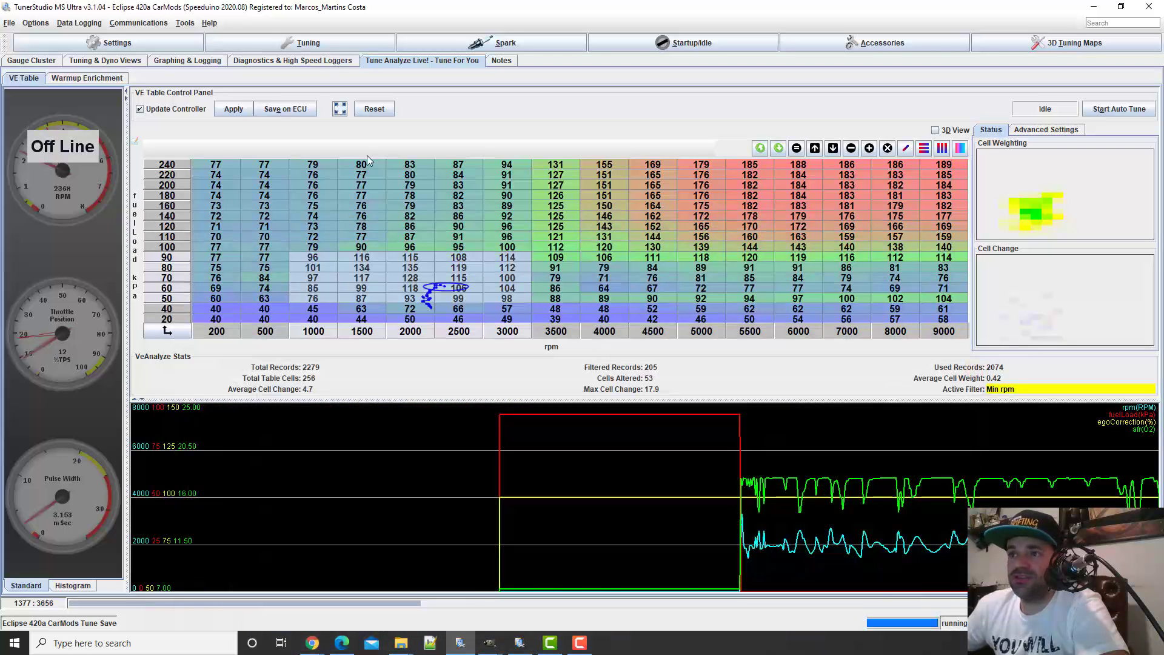
Advance the logged data graphs to record 1388 and reopen the VE Table editor with the 60 kPa, 2500 RPM cell selected
{"action": "left_click", "coordinate": [184, 63]}
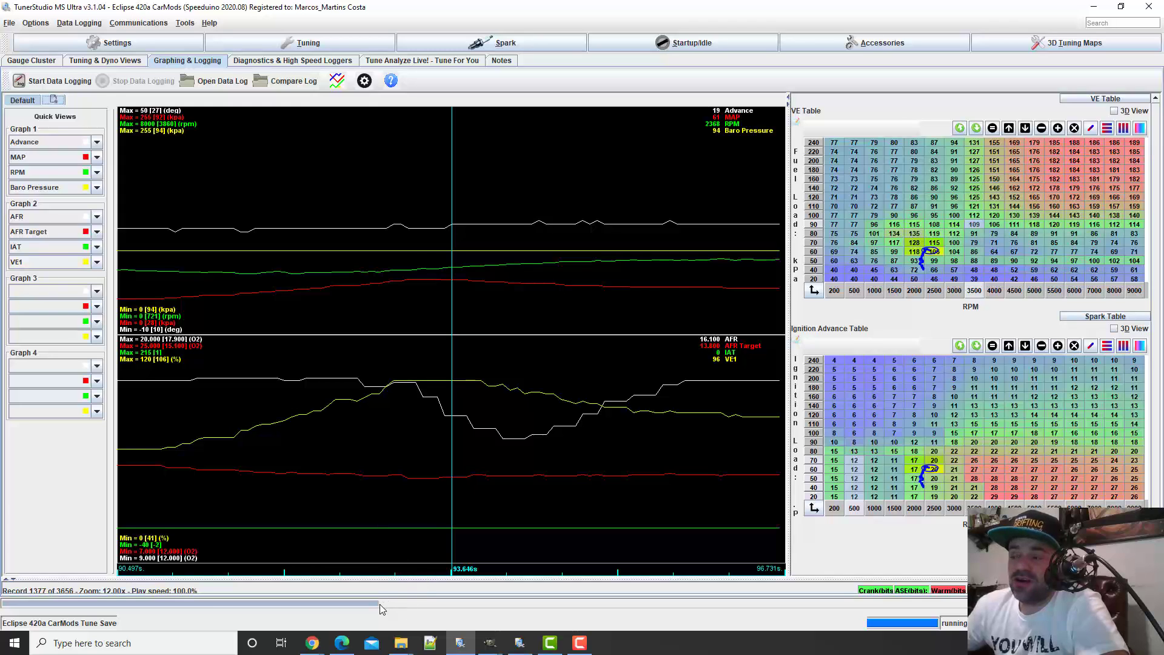
{"action": "mouse_move", "coordinate": [381, 608]}
{"action": "left_mouse_down"}
{"action": "mouse_move", "coordinate": [369, 607]}
{"action": "mouse_move", "coordinate": [383, 607]}
{"action": "left_mouse_up"}
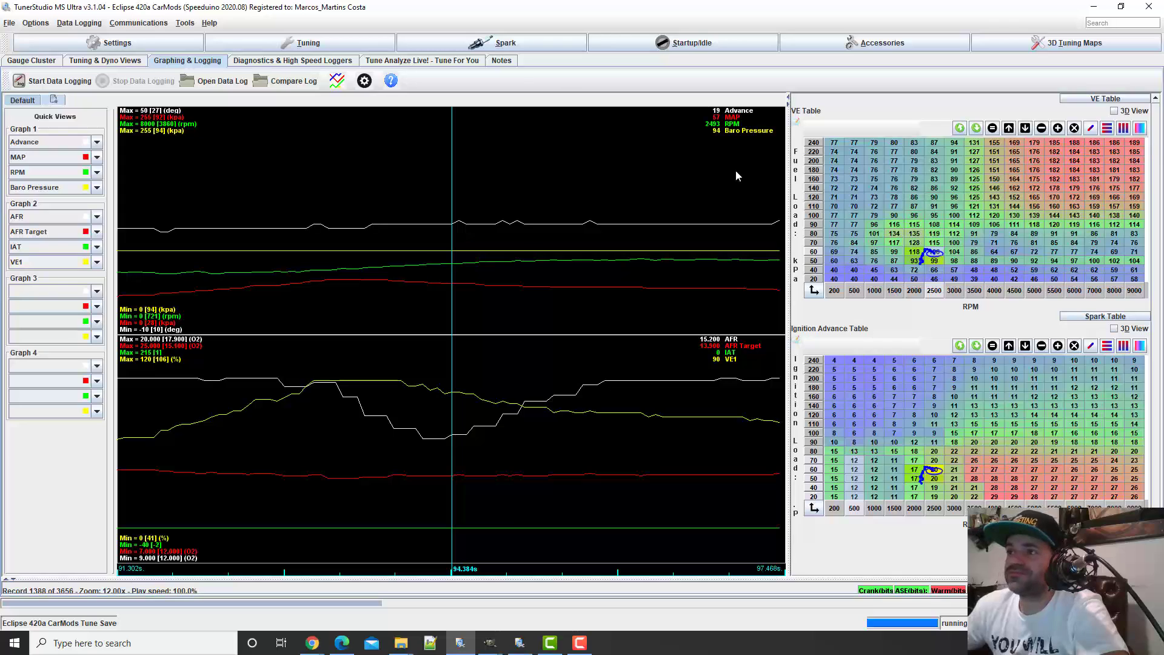
{"action": "left_click", "coordinate": [302, 43]}
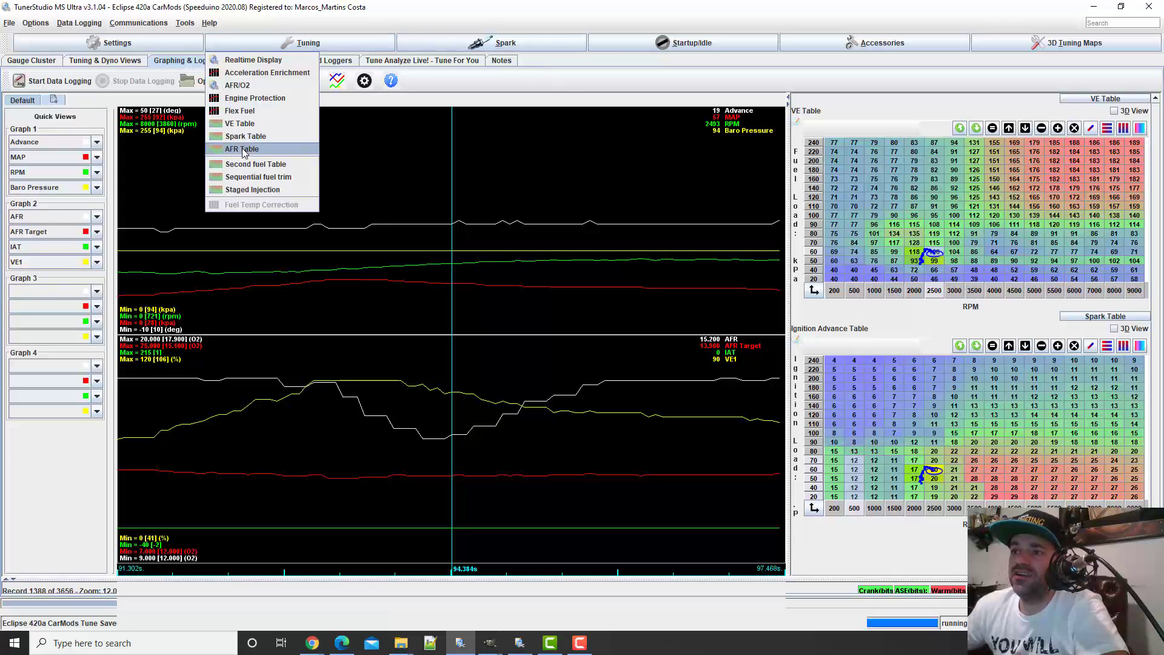
{"action": "left_click", "coordinate": [249, 124]}
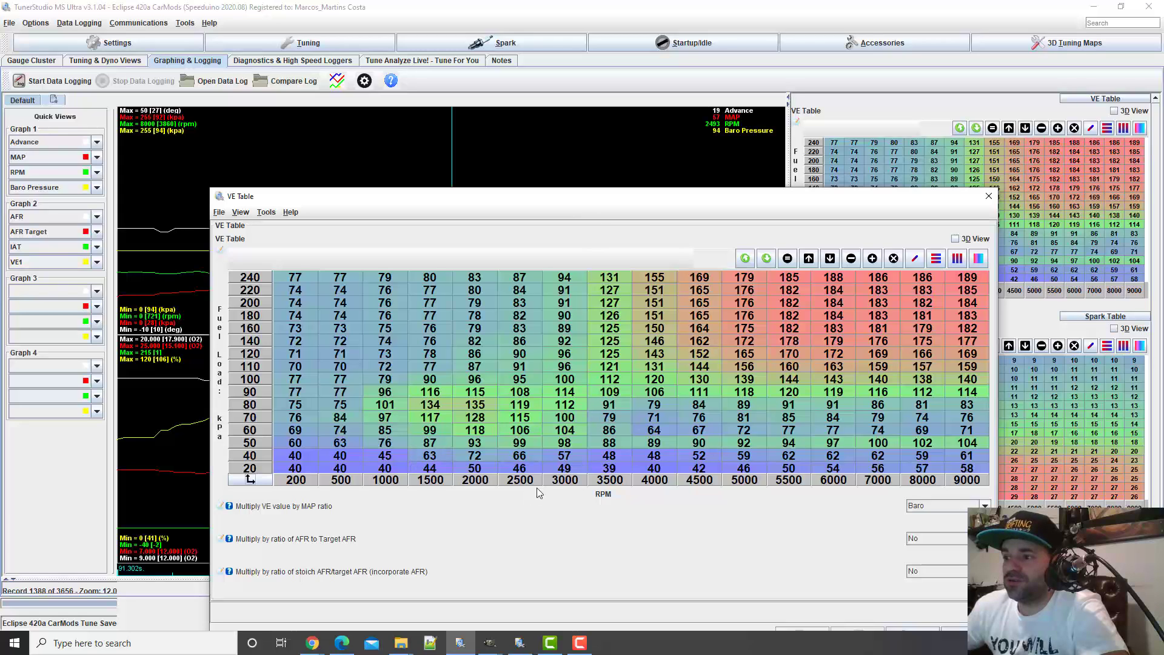
{"action": "left_click", "coordinate": [525, 431]}
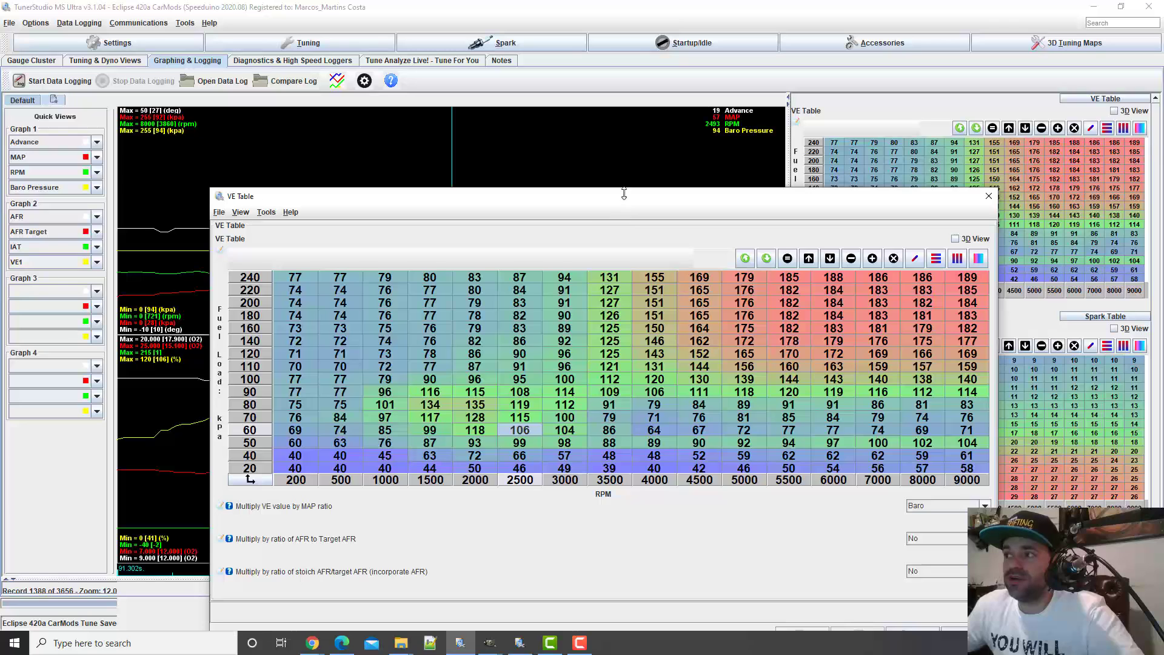
Reposition the VE Table editor to compare the logged AFR and AFR target with the selected cell
{"action": "left_click_drag", "start_coordinate": [624, 196], "coordinate": [563, 419]}
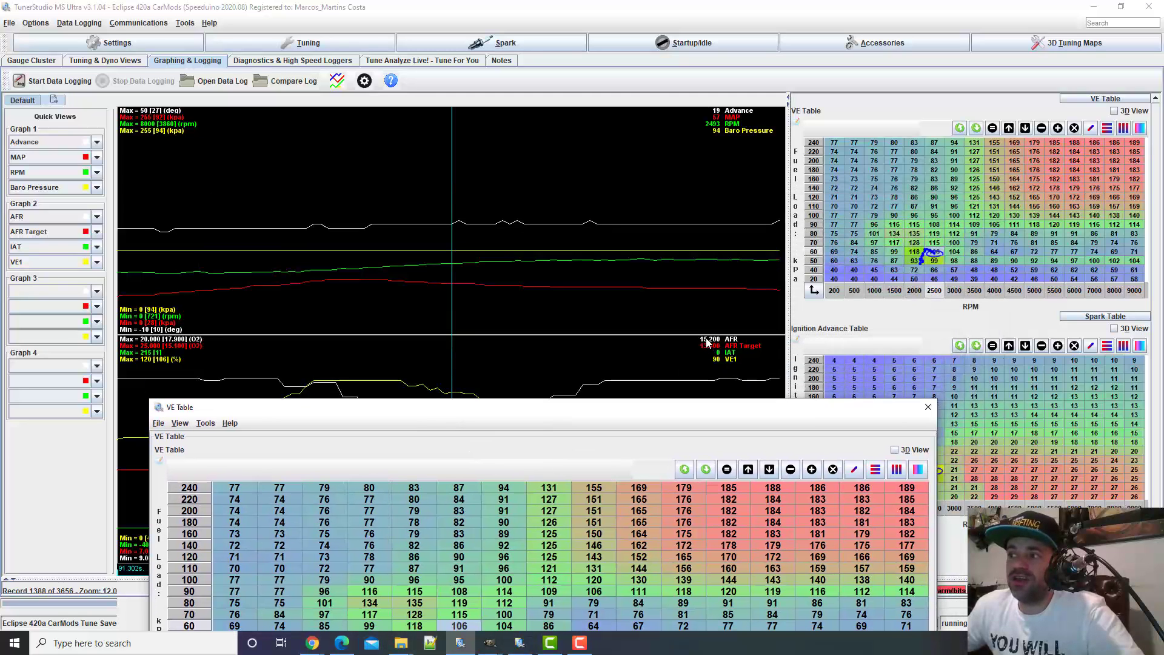
{"action": "left_click_drag", "start_coordinate": [632, 410], "coordinate": [614, 176]}
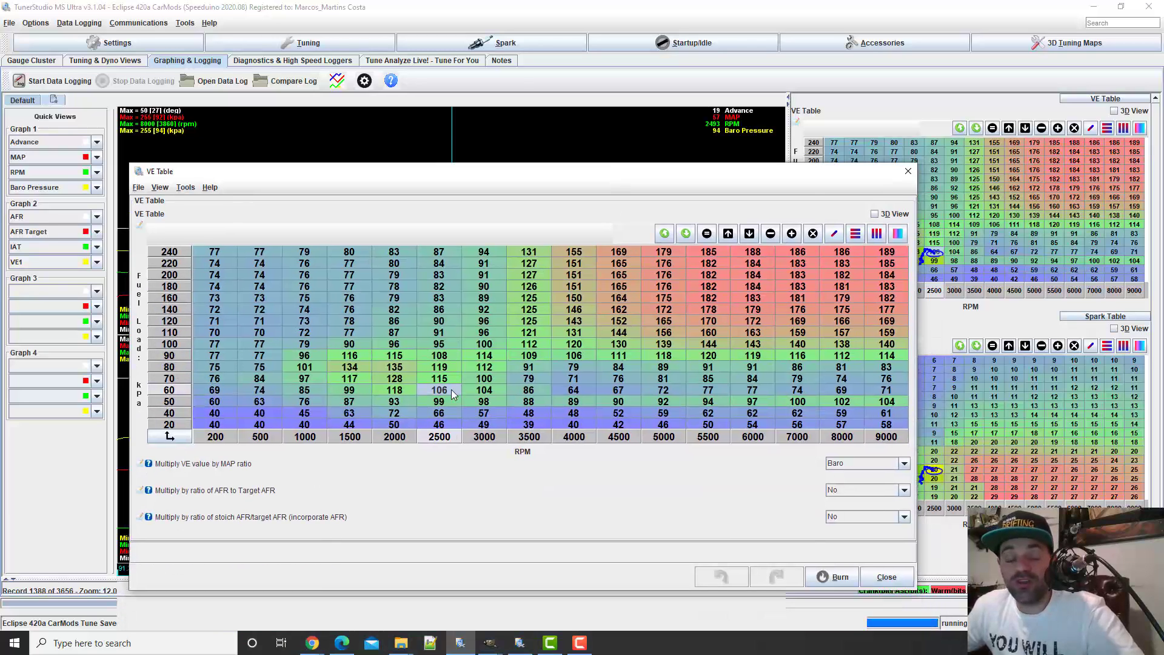
{"action": "left_click_drag", "start_coordinate": [558, 174], "coordinate": [561, 293]}
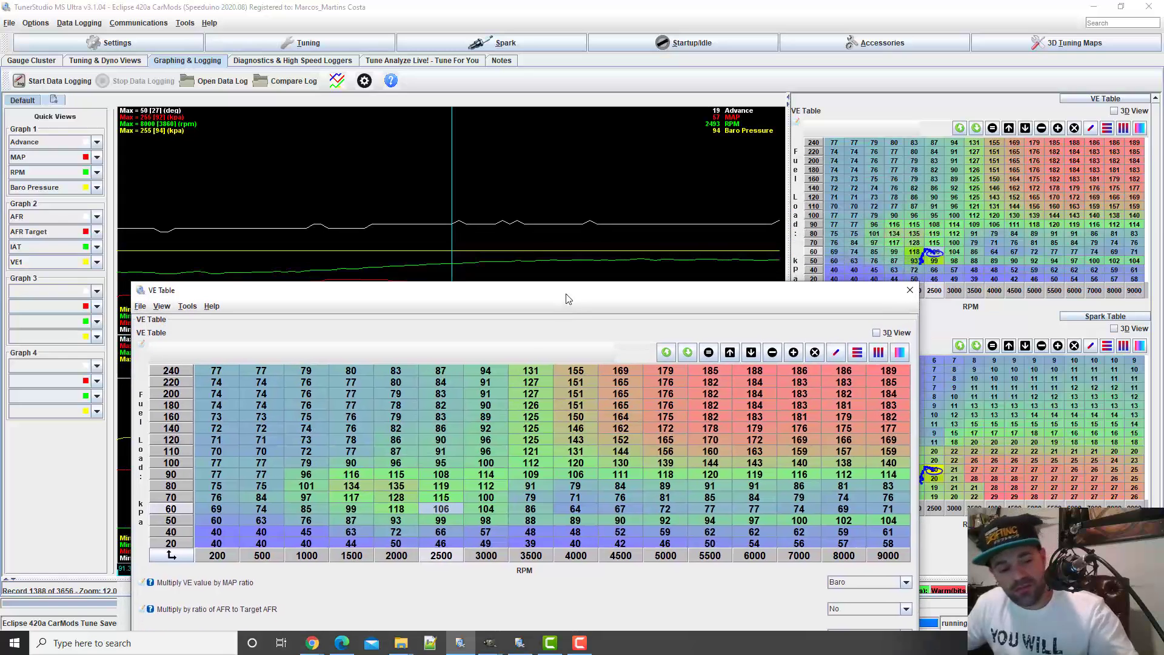
Open Calculator beside the logged AFR readings and divide the target AFR by the actual AFR, 13.9 ÷ 15.2
{"action": "key", "text": "XF86Calculator"}
{"action": "left_click_drag", "start_coordinate": [682, 139], "coordinate": [367, 143]}
{"action": "left_click_drag", "start_coordinate": [682, 290], "coordinate": [682, 416]}
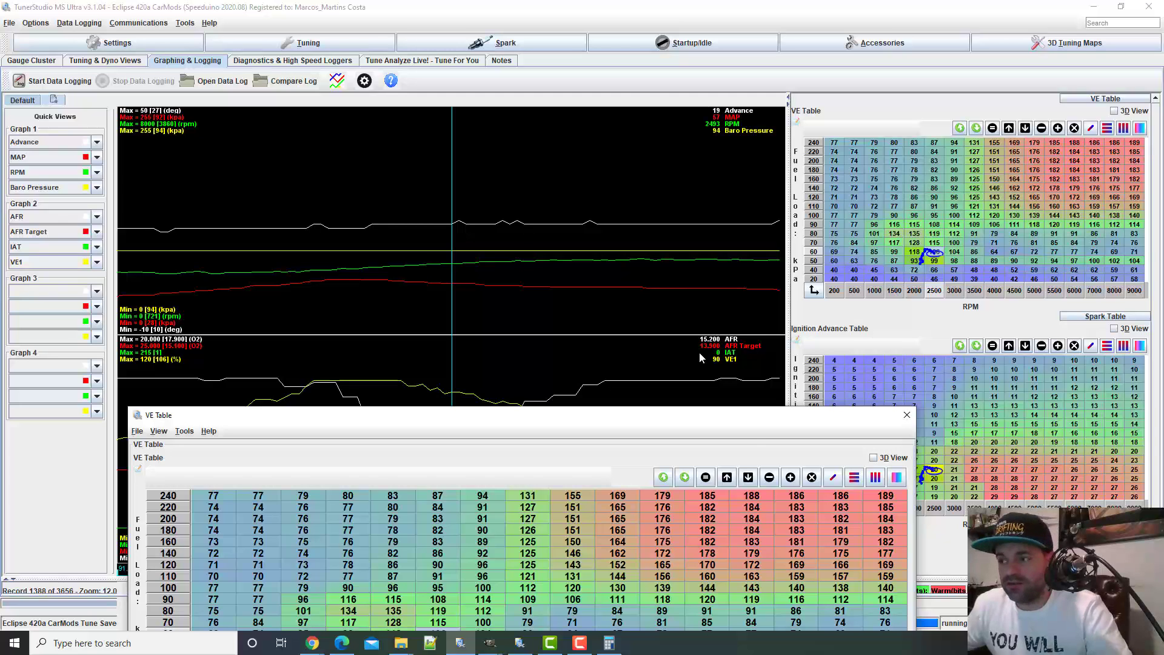
{"action": "key", "text": "alt+Tab"}
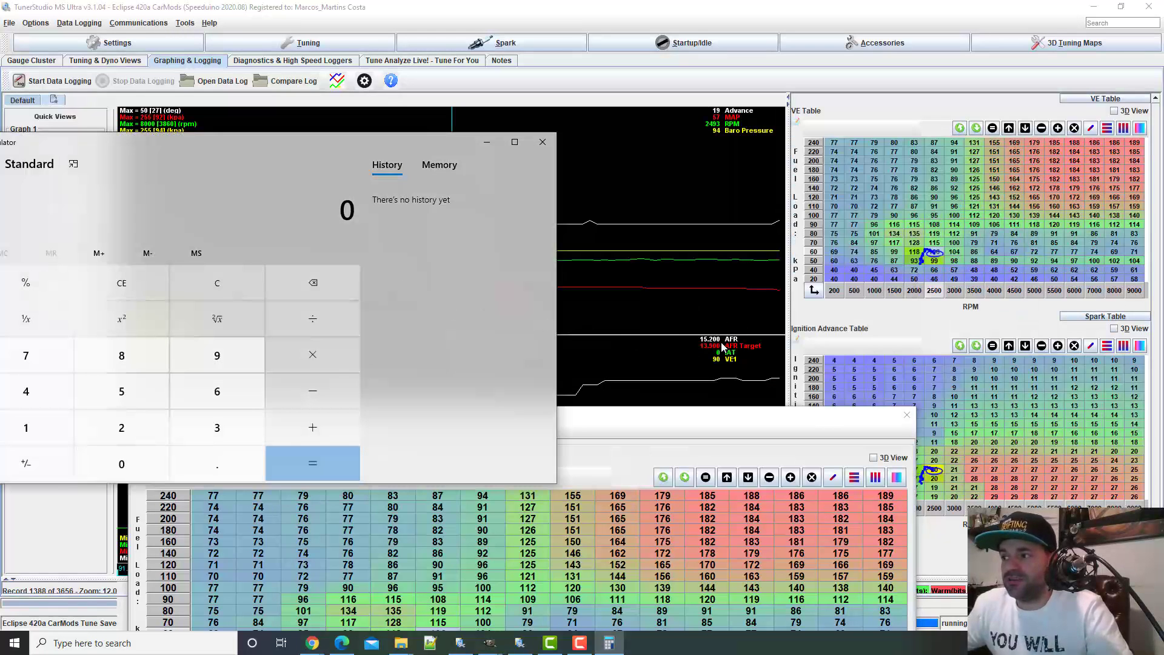
{"action": "type", "text": "13"}
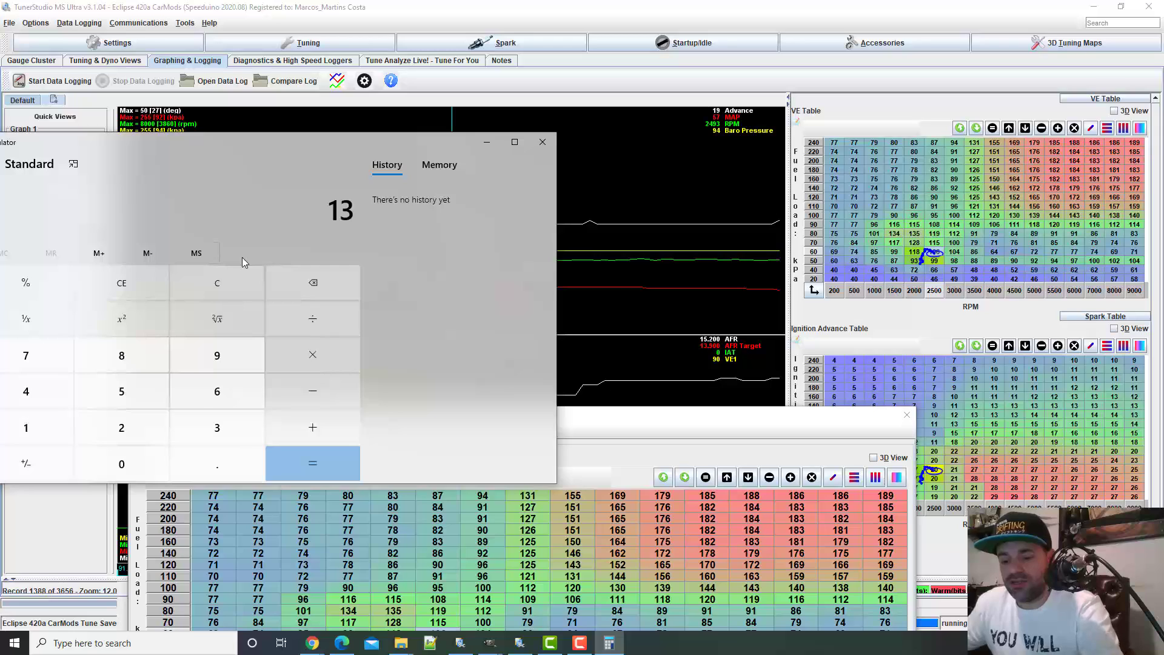
{"action": "type", "text": ".9"}
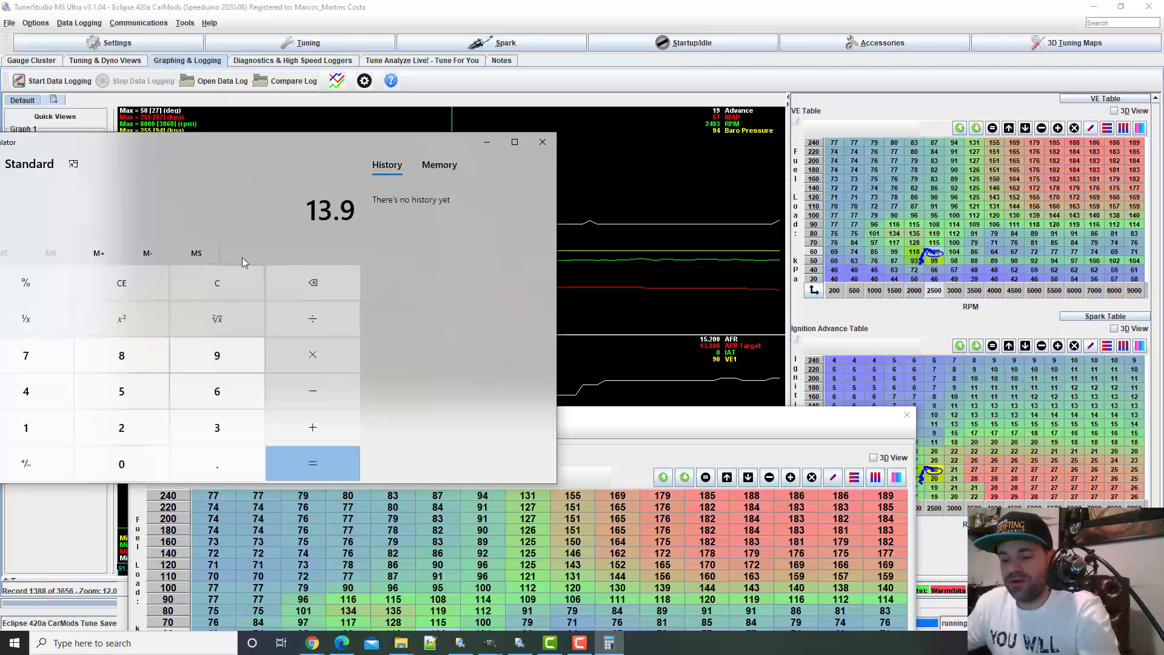
{"action": "type", "text": "/15.2"}
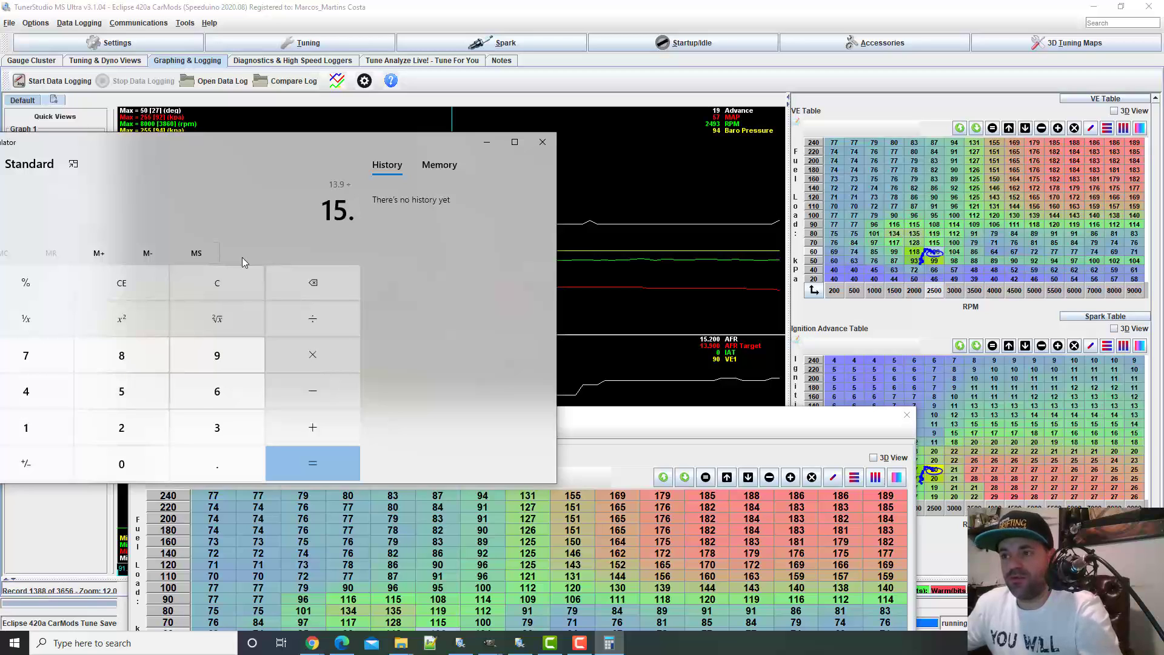
{"action": "key", "text": "Return"}
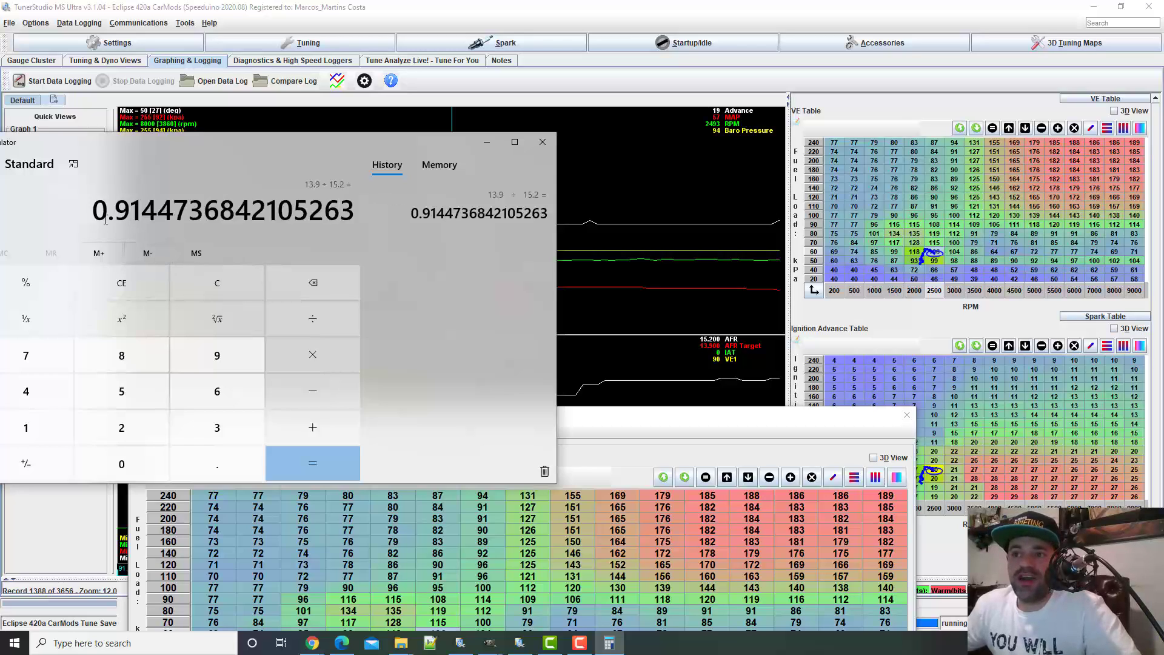
Highlight the leading digits of the calculated AFR ratio and close Calculator
{"action": "left_click_drag", "start_coordinate": [143, 211], "coordinate": [136, 213]}
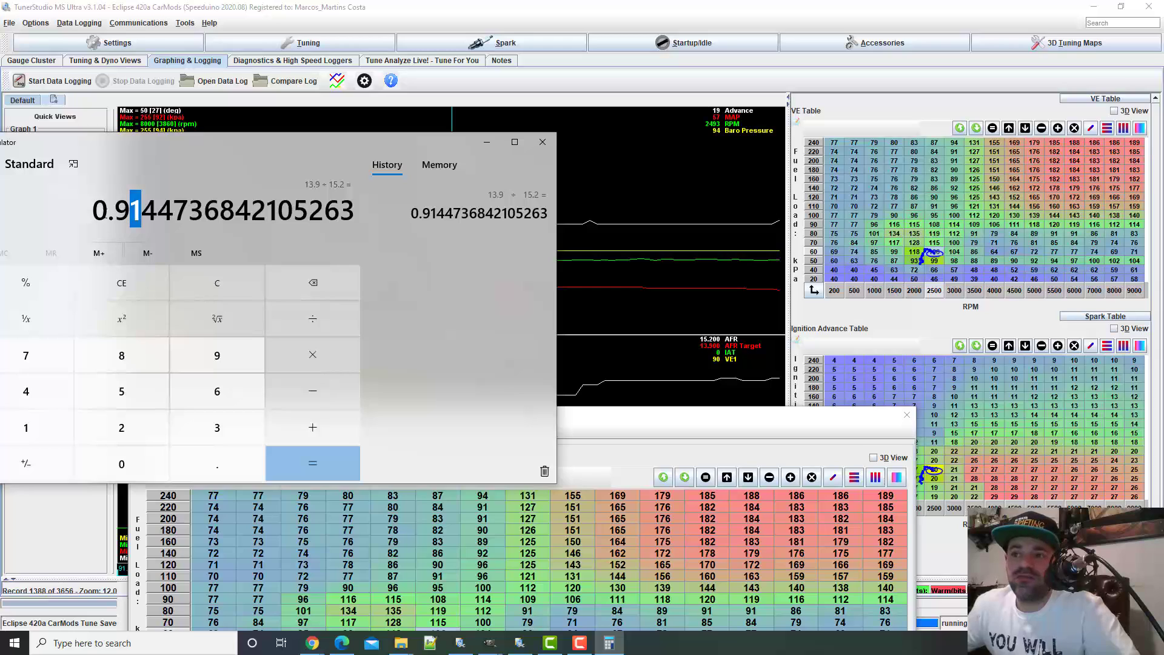
{"action": "left_click_drag", "start_coordinate": [93, 211], "coordinate": [157, 211]}
{"action": "left_click", "coordinate": [128, 209]}
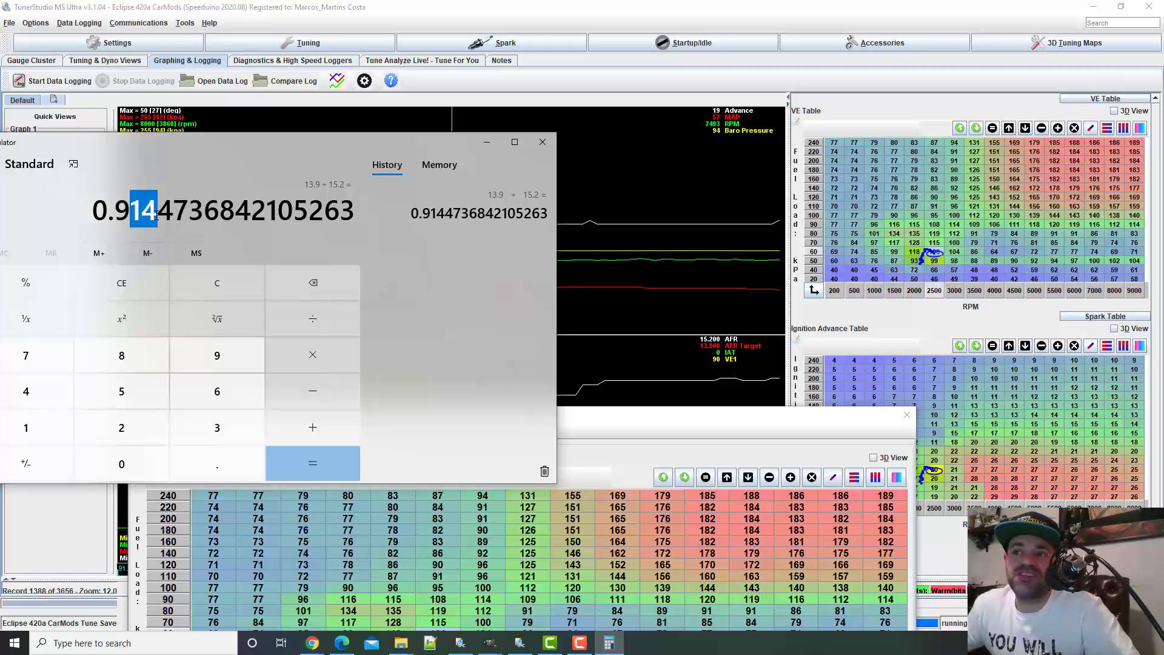
{"action": "left_click", "coordinate": [542, 142]}
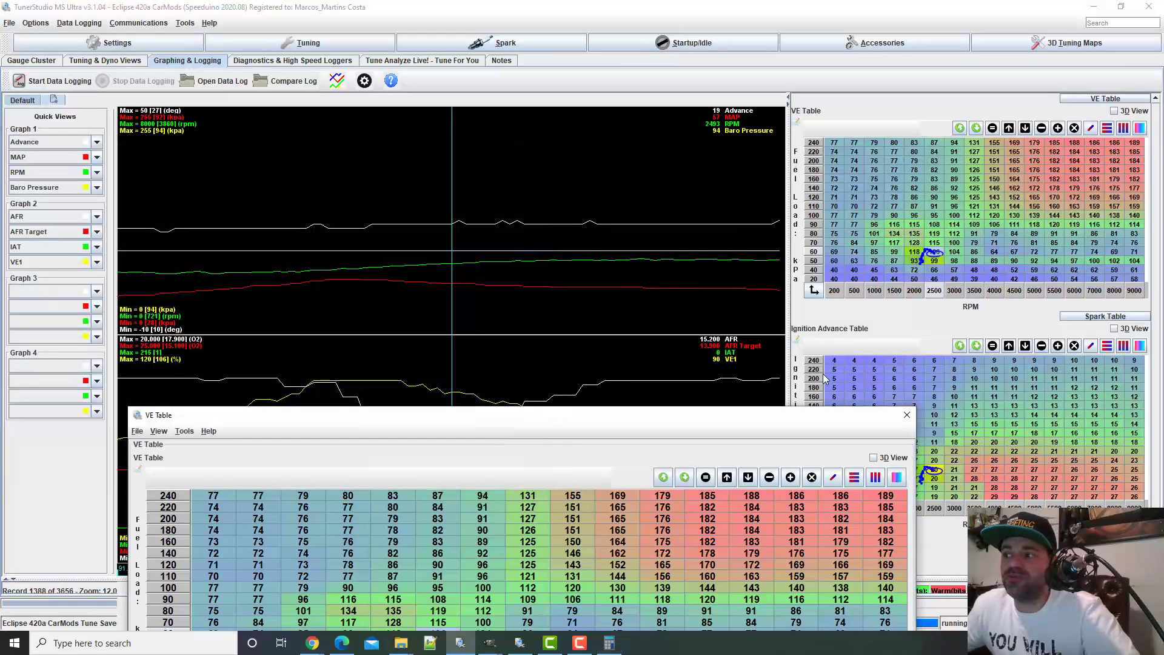
Locate the 60 kPa, 2500 RPM cell on the log's VE table and bring the VE Table editor fully back into view
{"action": "left_click", "coordinate": [941, 255]}
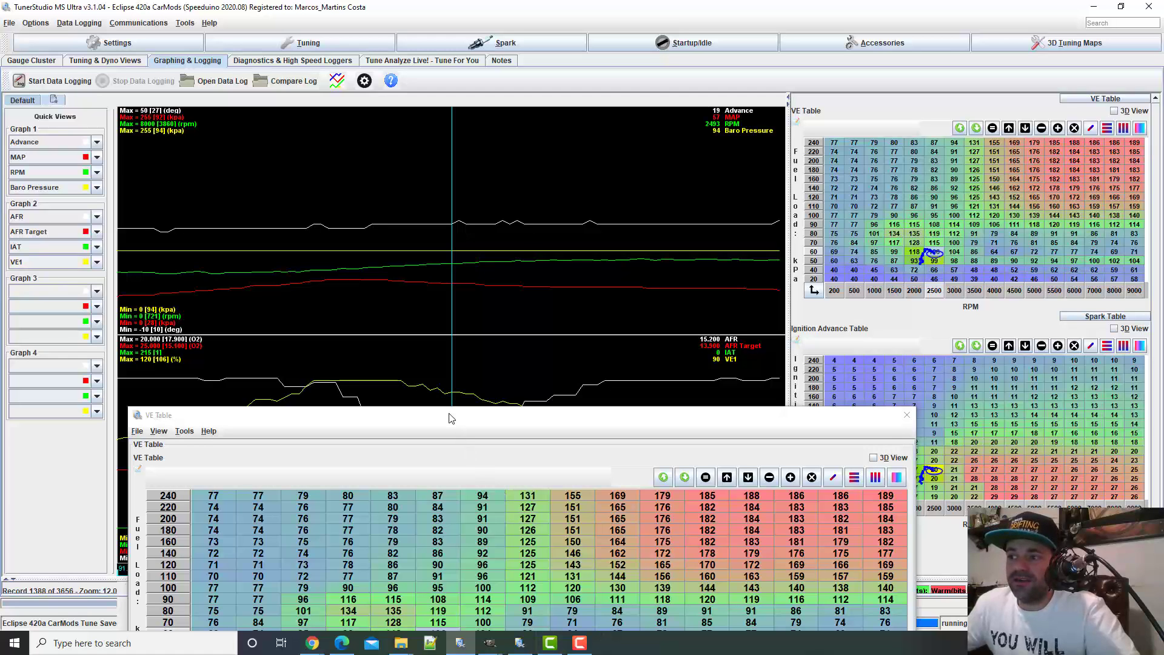
{"action": "left_click_drag", "start_coordinate": [451, 417], "coordinate": [481, 109]}
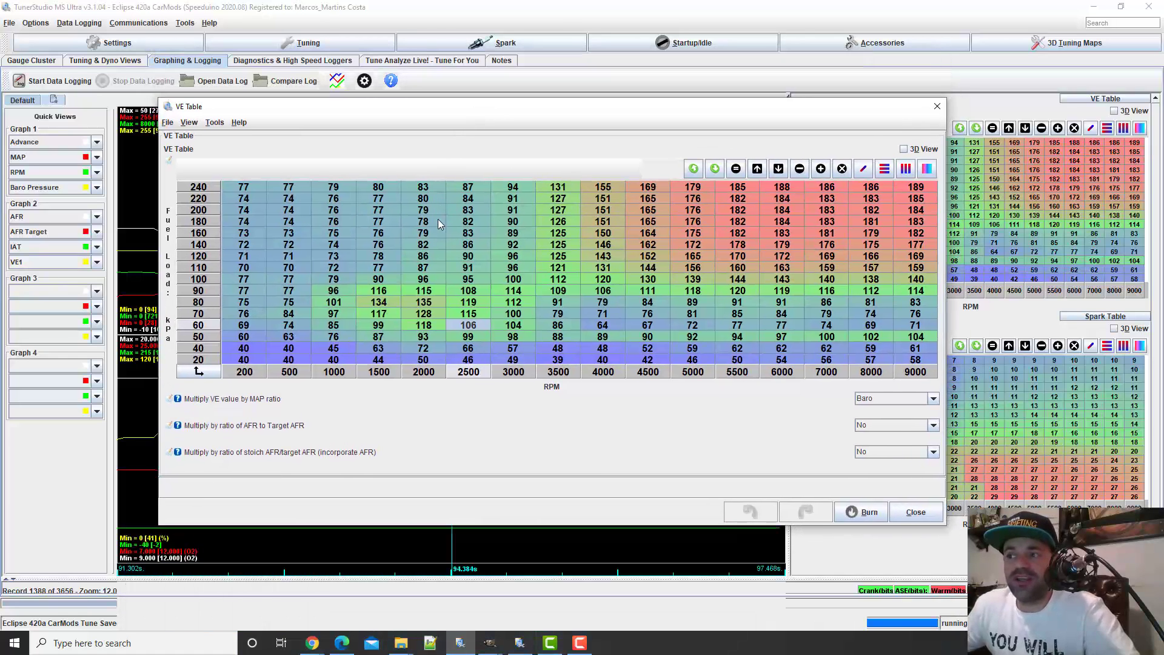
In the 2500 RPM column of the VE table, set the 60, 70 and 80 kPa cells to 101, 103 and 105
{"action": "left_click", "coordinate": [468, 340]}
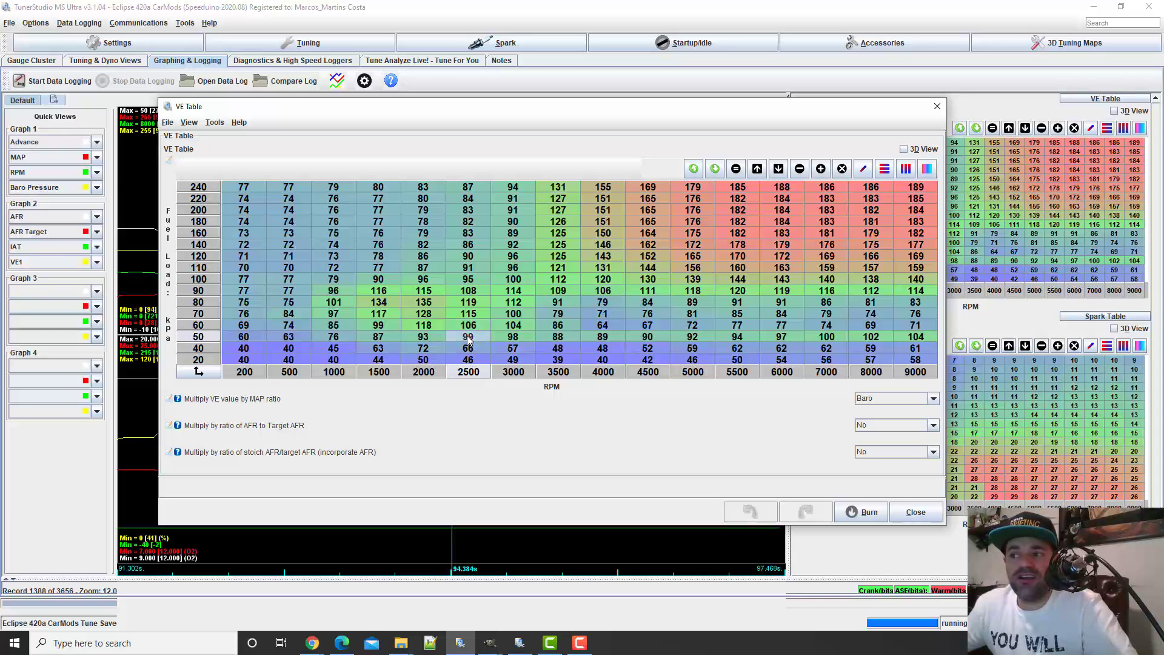
{"action": "left_click", "coordinate": [477, 327]}
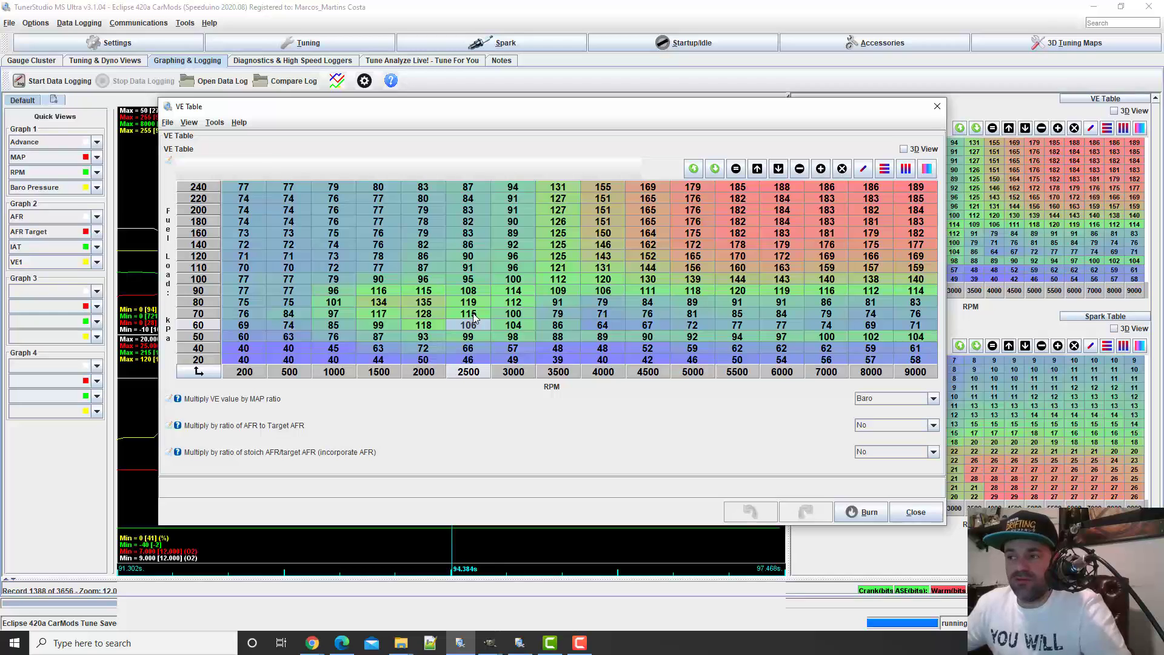
{"action": "type", "text": "101"}
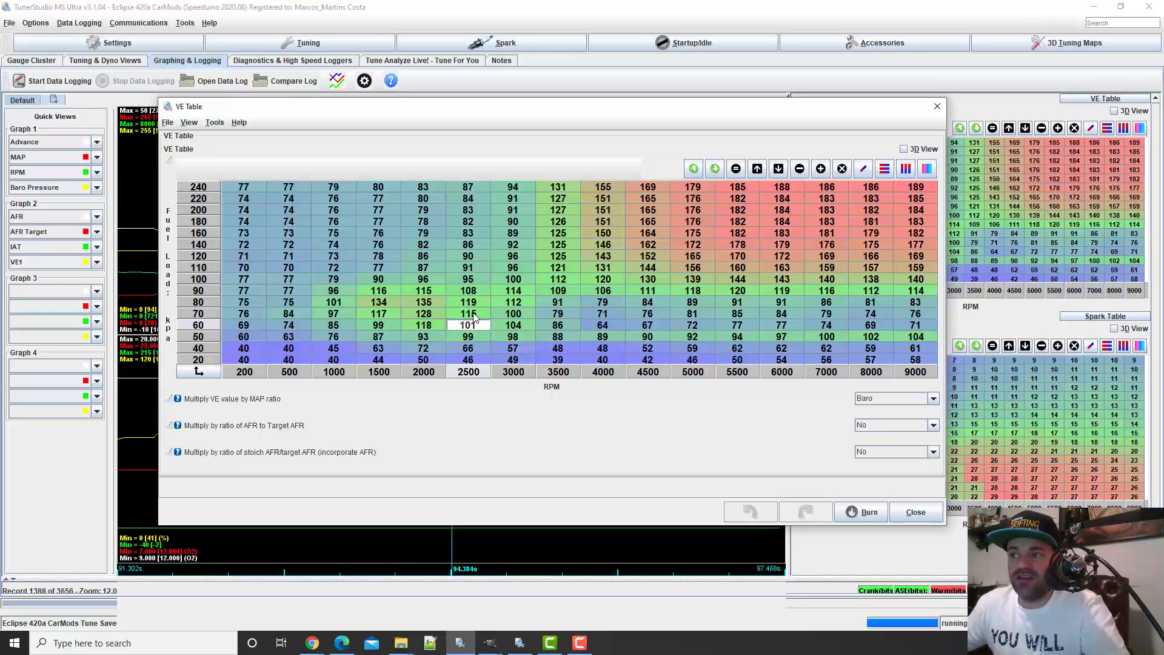
{"action": "left_click", "coordinate": [476, 315]}
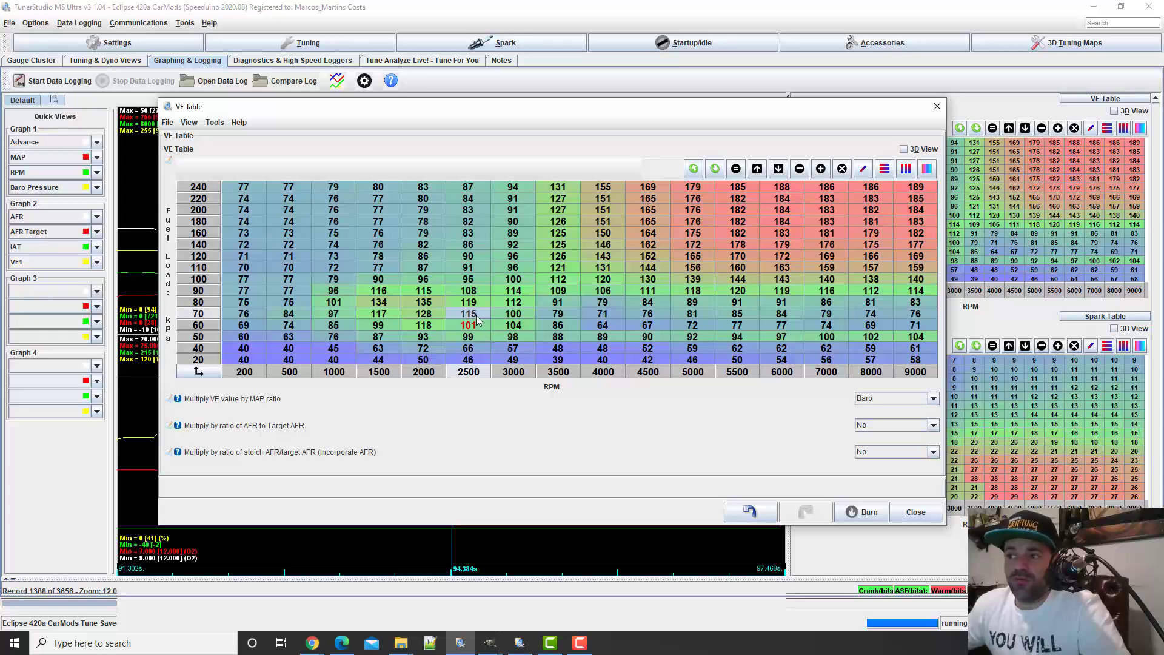
{"action": "type", "text": "103"}
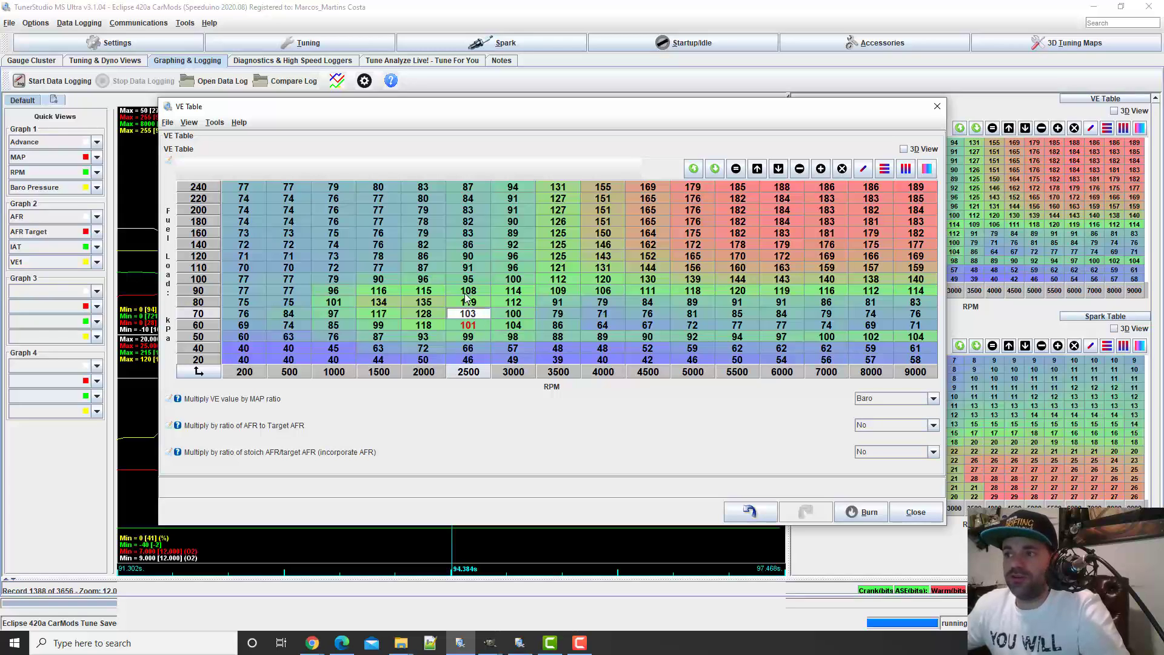
{"action": "key", "text": "Return"}
{"action": "type", "text": "105"}
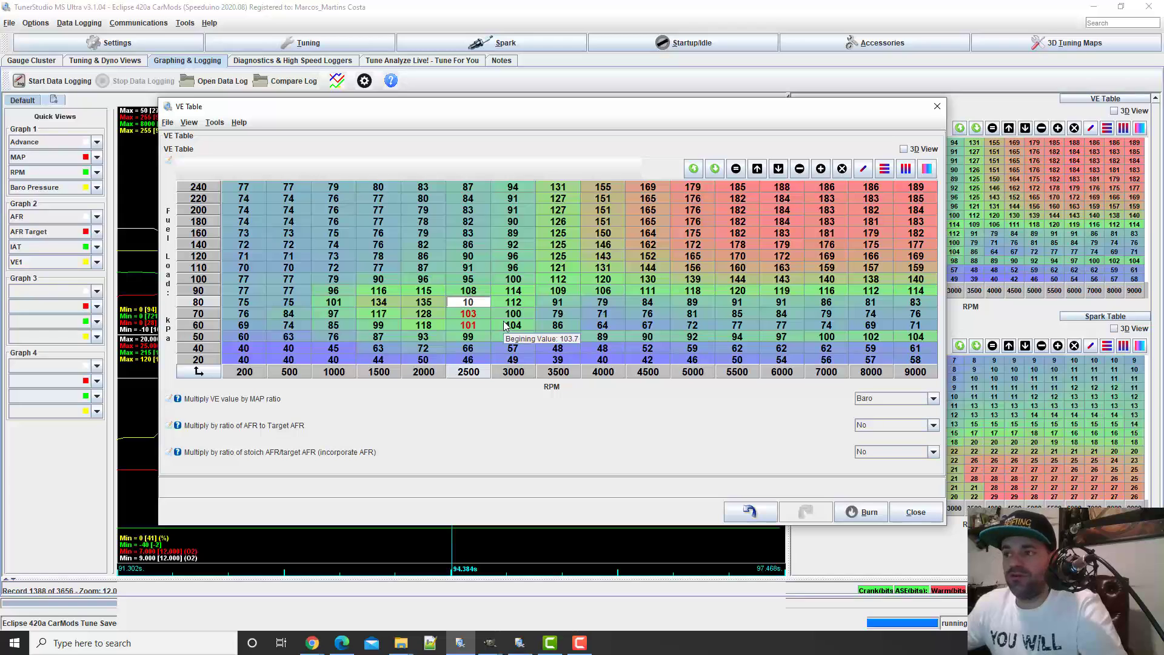
Set the 2500 RPM cells to 107 at 90 kPa and 109 at 100 kPa
{"action": "left_click", "coordinate": [479, 296]}
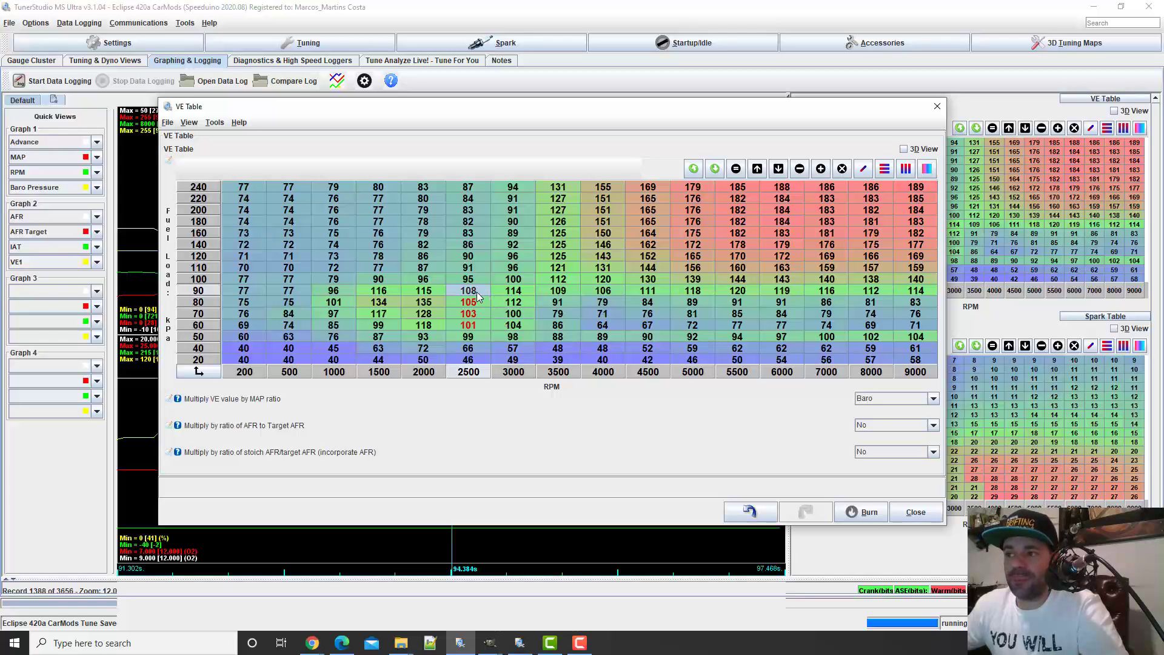
{"action": "type", "text": "10"}
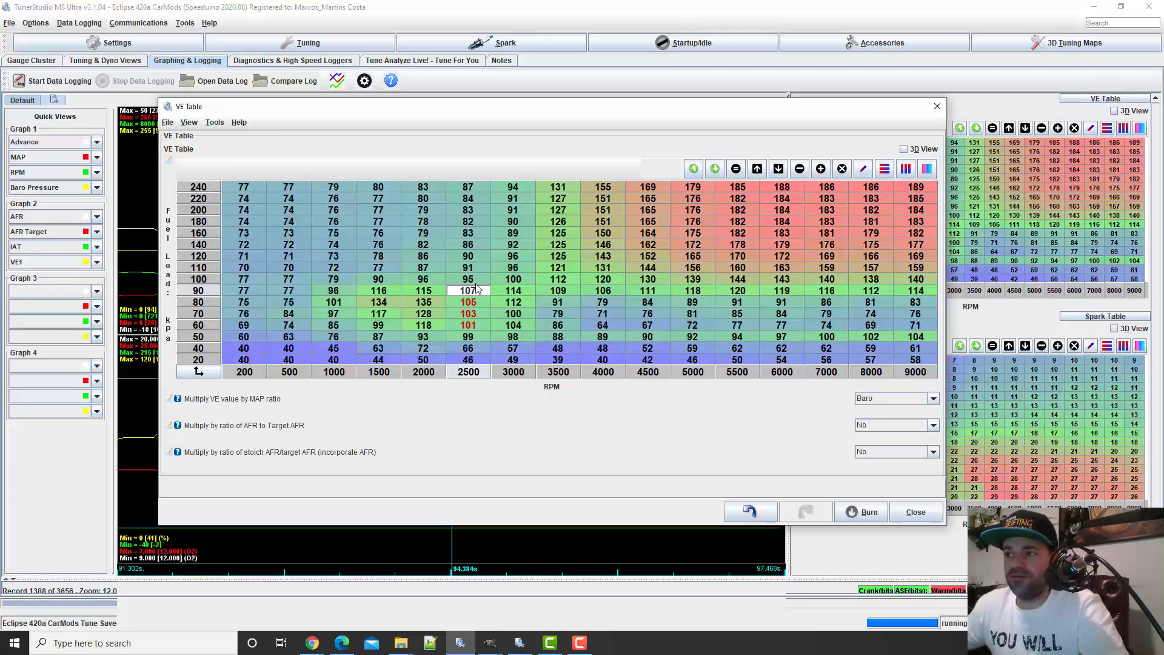
{"action": "type", "text": "7"}
{"action": "key", "text": "Return"}
{"action": "type", "text": "1"}
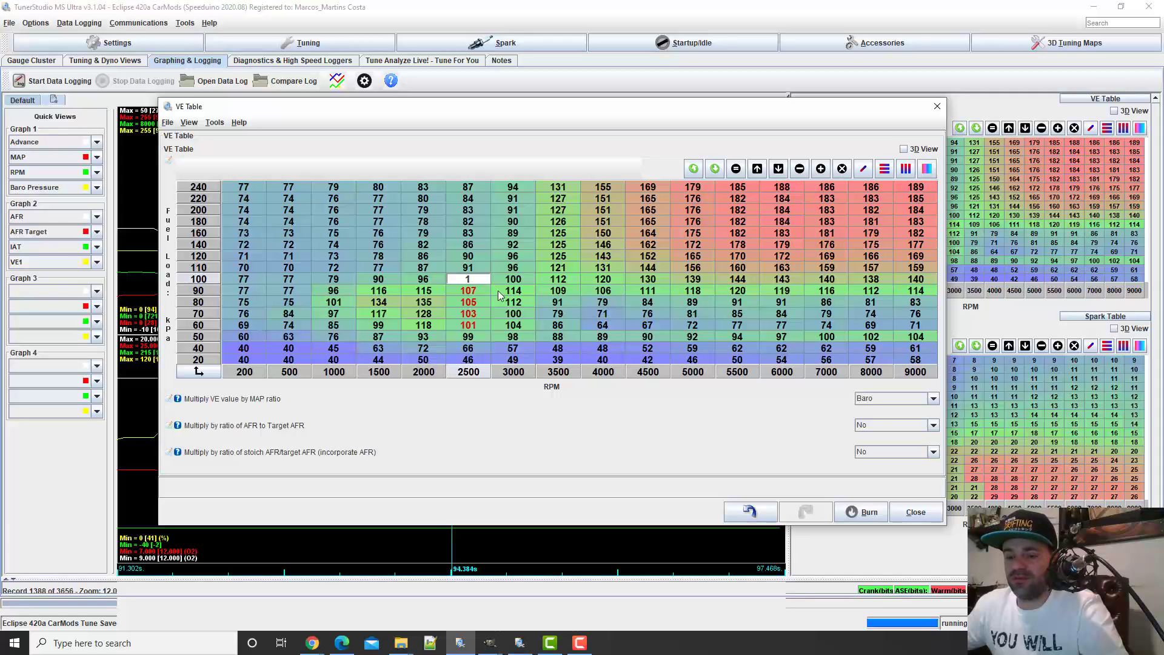
{"action": "type", "text": "09"}
{"action": "key", "text": "Return"}
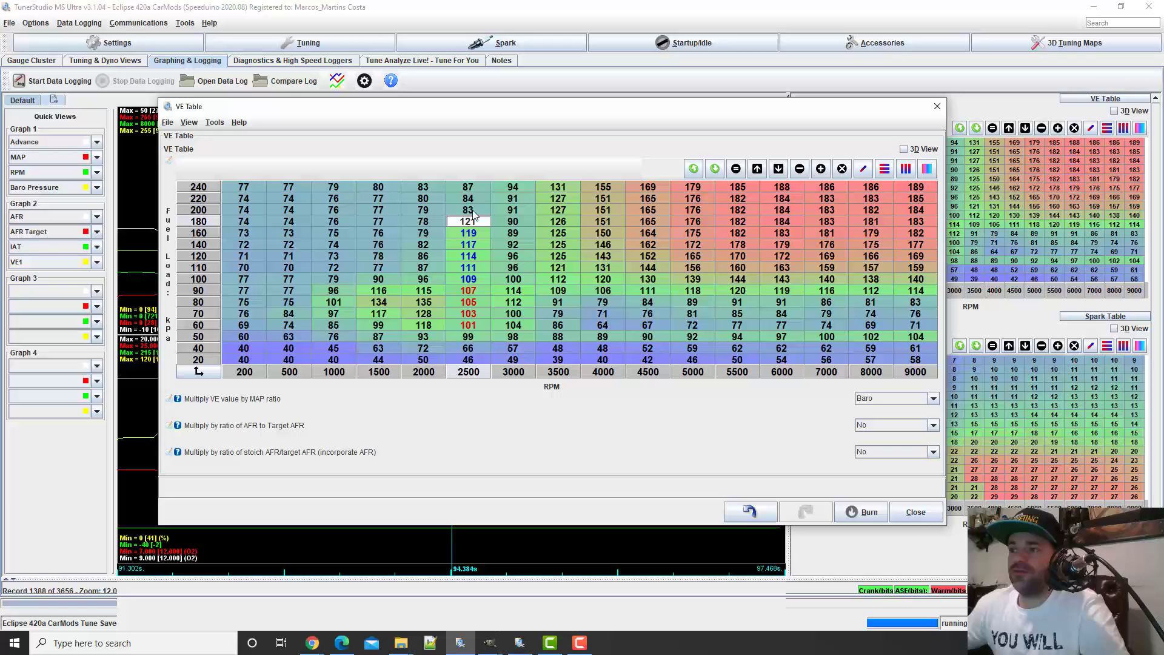
Fill the 2500 RPM column from 110 up to 240 kPa with 111, 114, 117, 119, 121, 124, 127 and 130
{"action": "key", "text": "Up"}
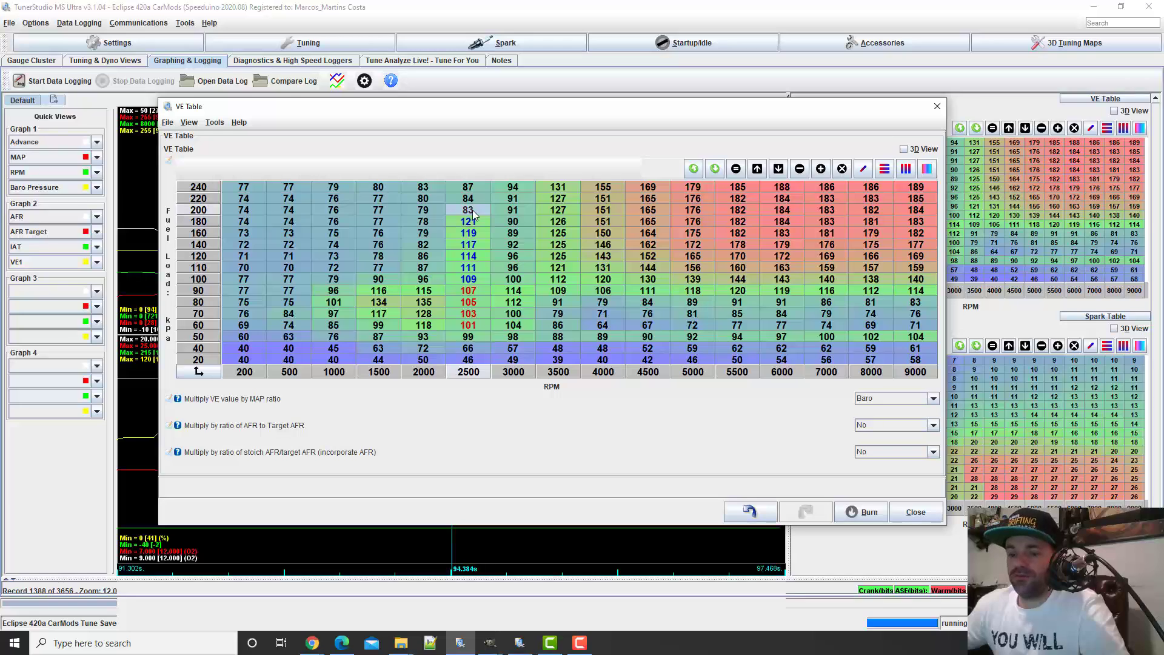
{"action": "type", "text": "124"}
{"action": "key", "text": "Return"}
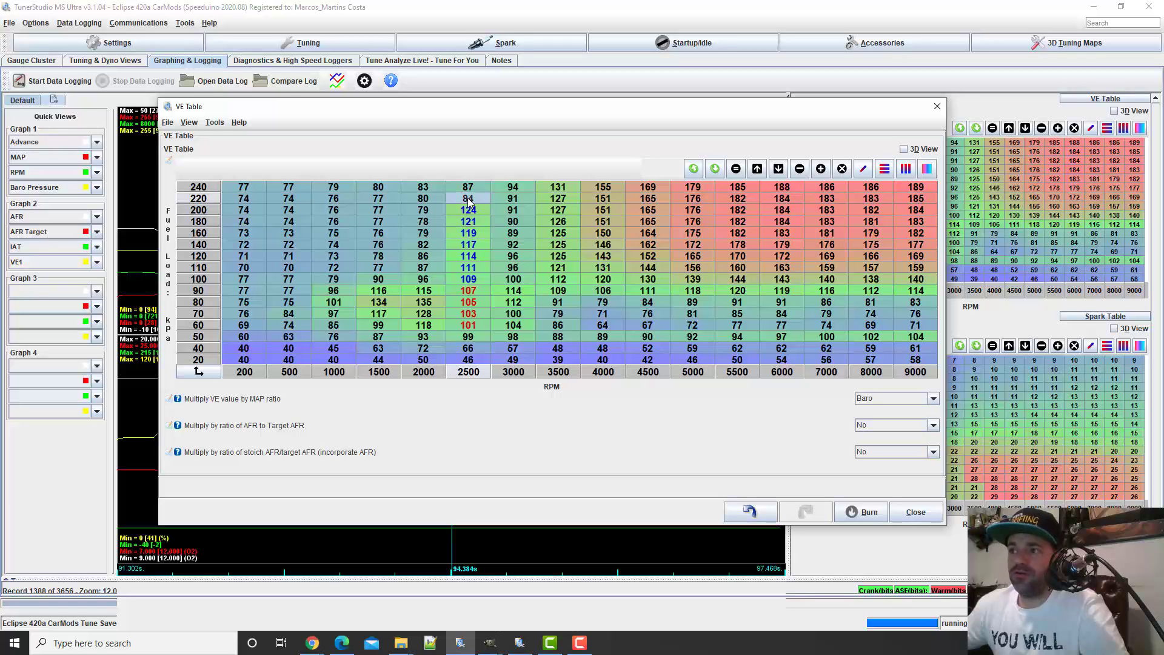
{"action": "type", "text": "12"}
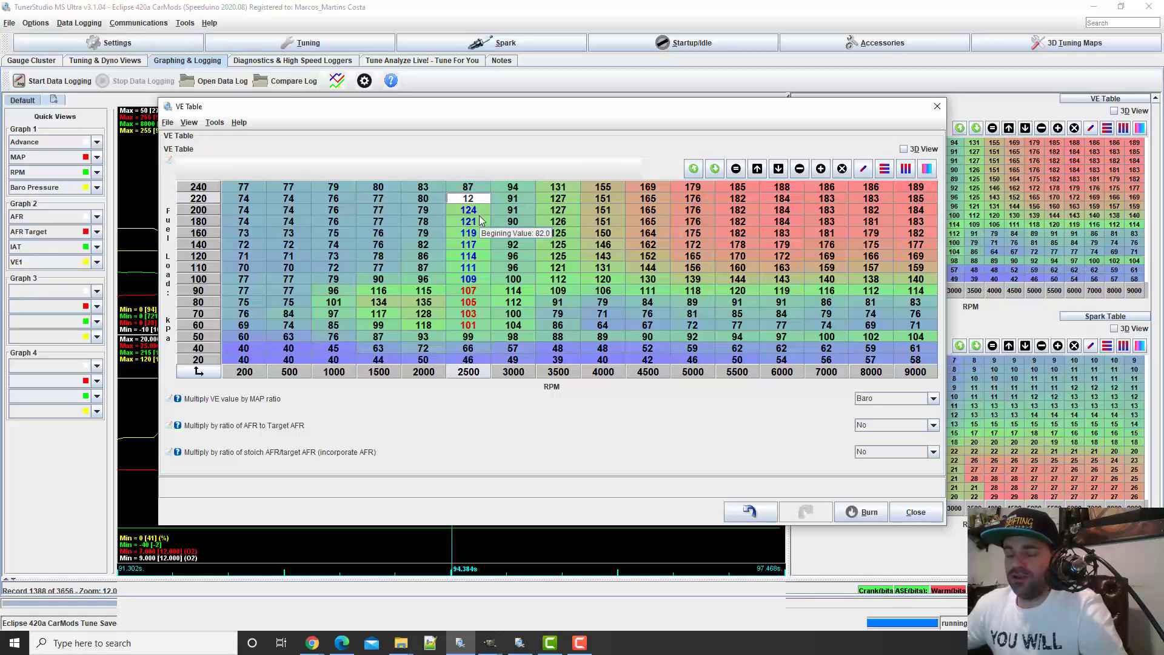
{"action": "type", "text": "7"}
{"action": "key", "text": "Return"}
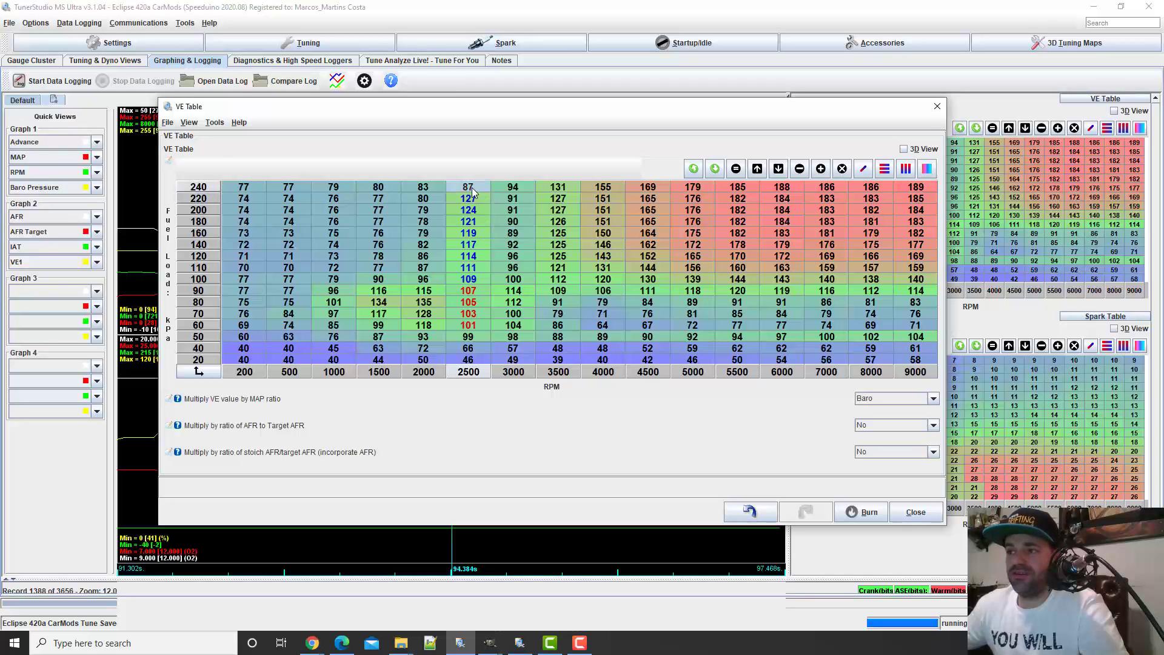
{"action": "type", "text": "130"}
{"action": "left_click", "coordinate": [512, 221]}
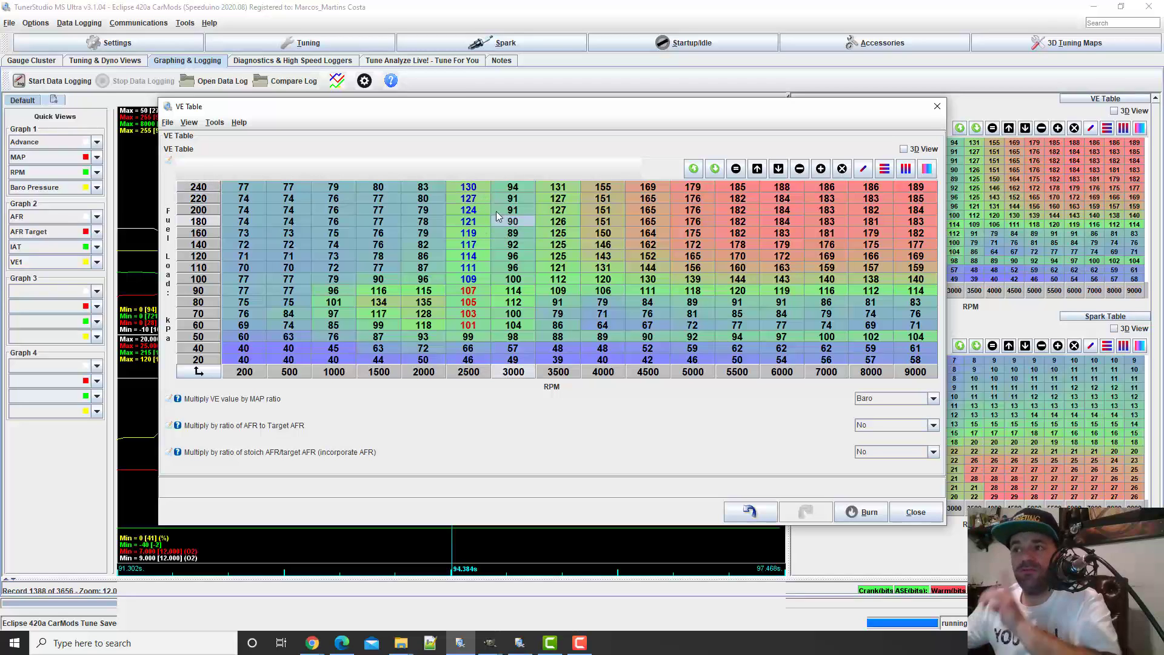
Scale the 2500 RPM cells from 80 to 240 kPa by a factor of 1.04
{"action": "mouse_move", "coordinate": [468, 193]}
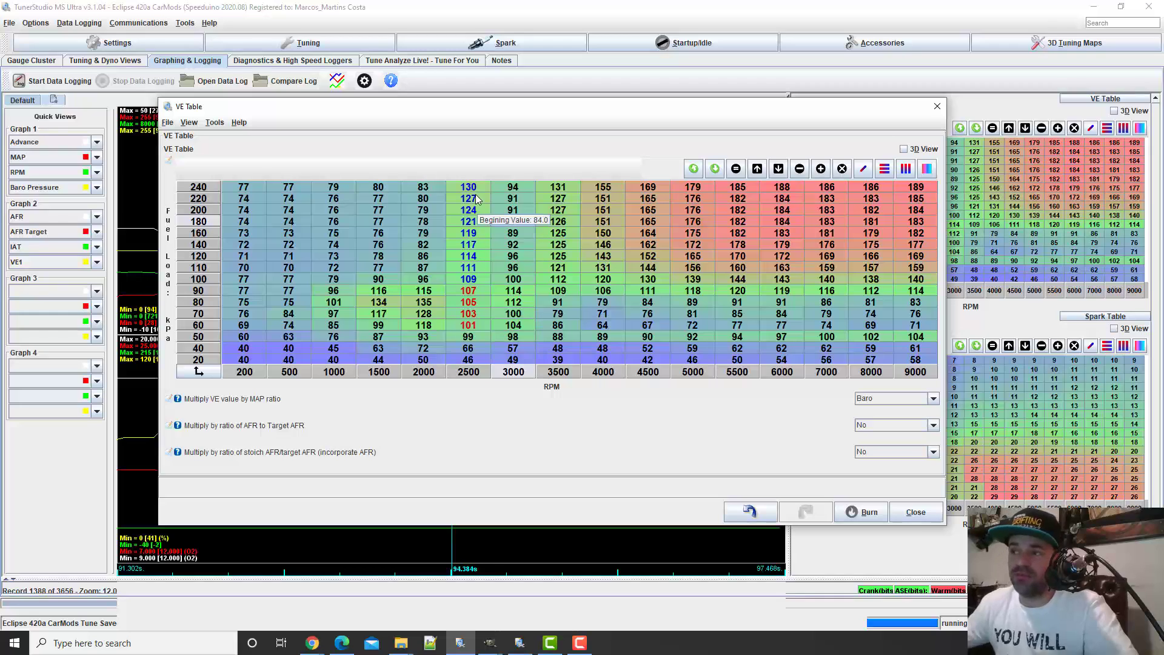
{"action": "left_click", "coordinate": [471, 314]}
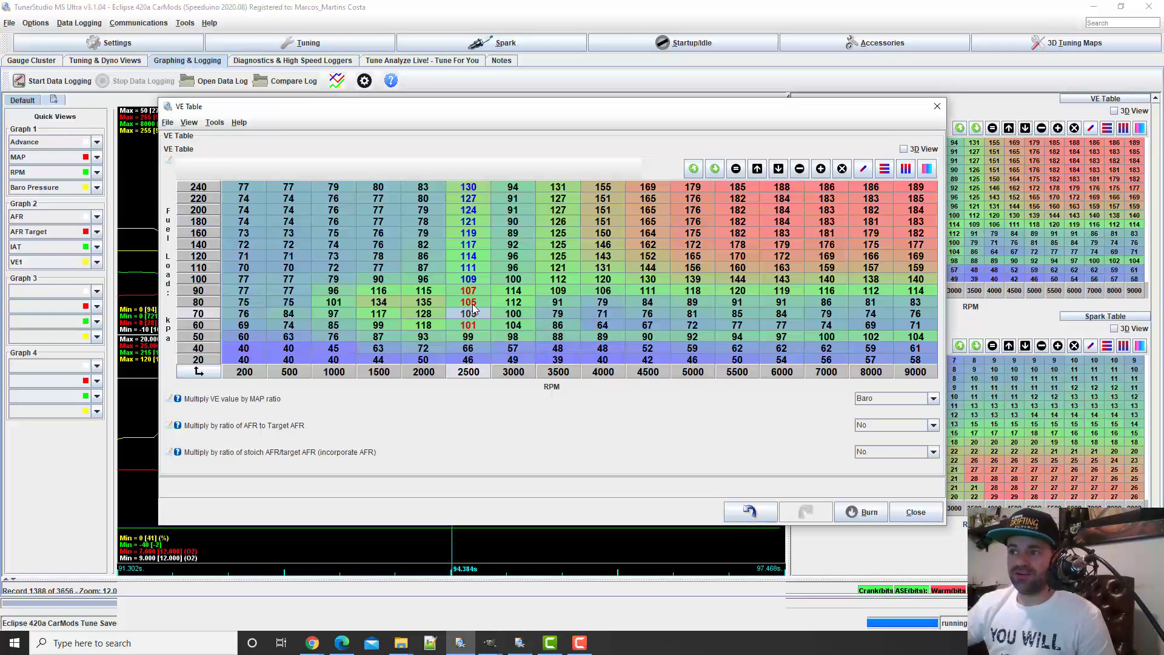
{"action": "left_click", "coordinate": [472, 305]}
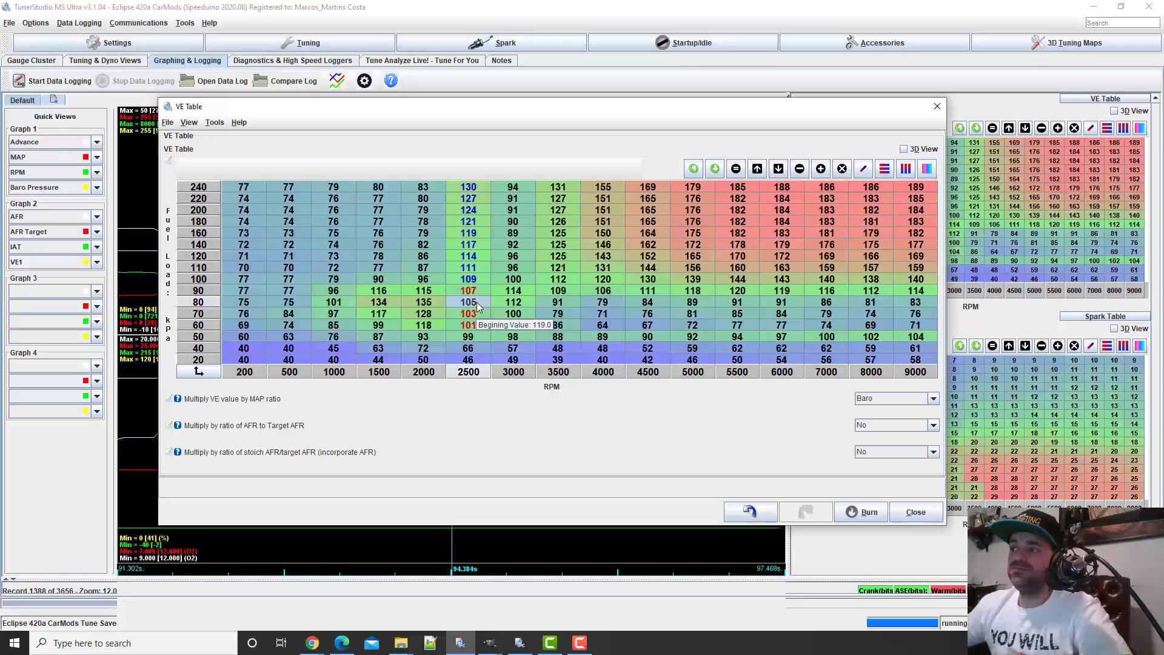
{"action": "left_click_drag", "start_coordinate": [472, 186], "coordinate": [468, 299]}
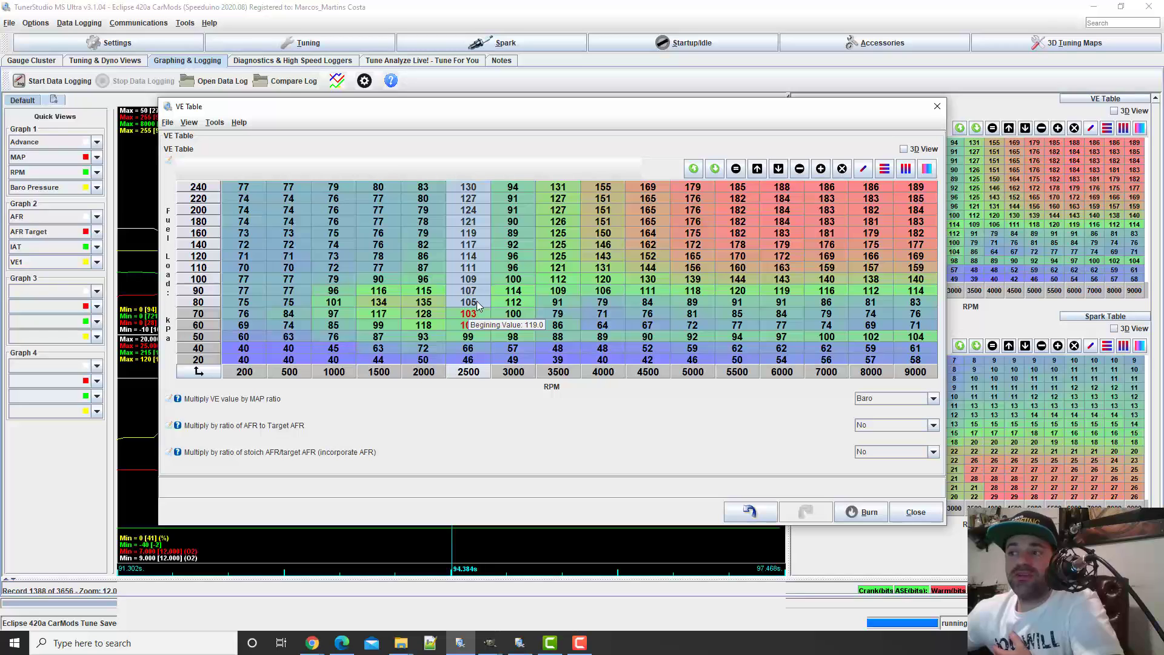
{"action": "right_click", "coordinate": [470, 303]}
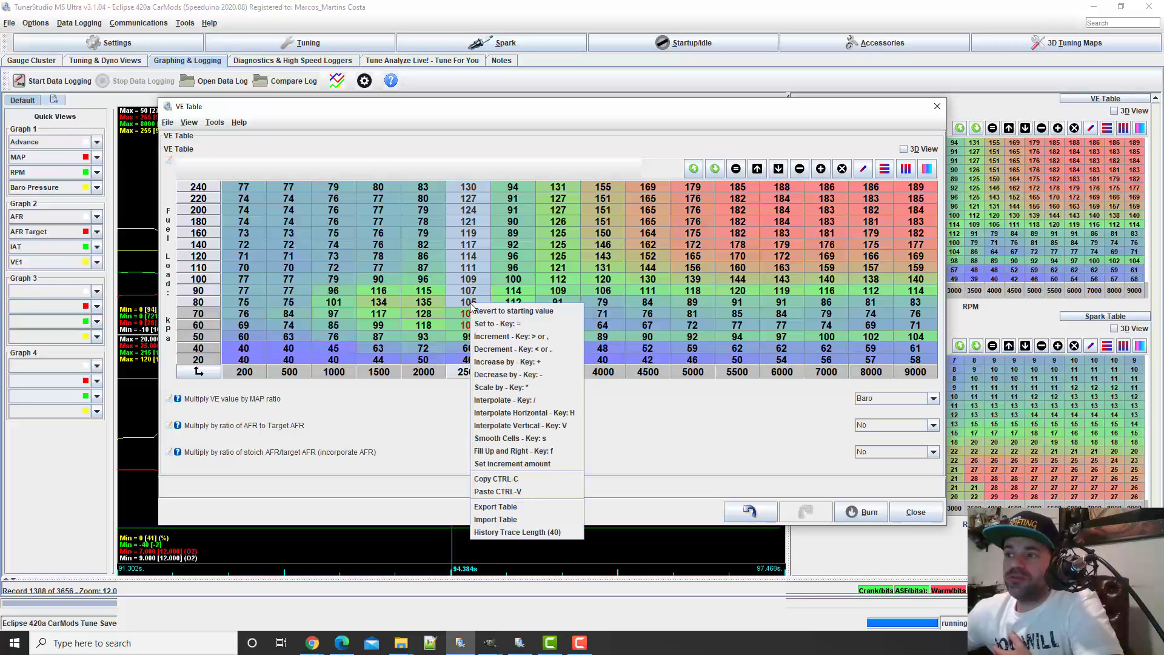
{"action": "left_click", "coordinate": [502, 388]}
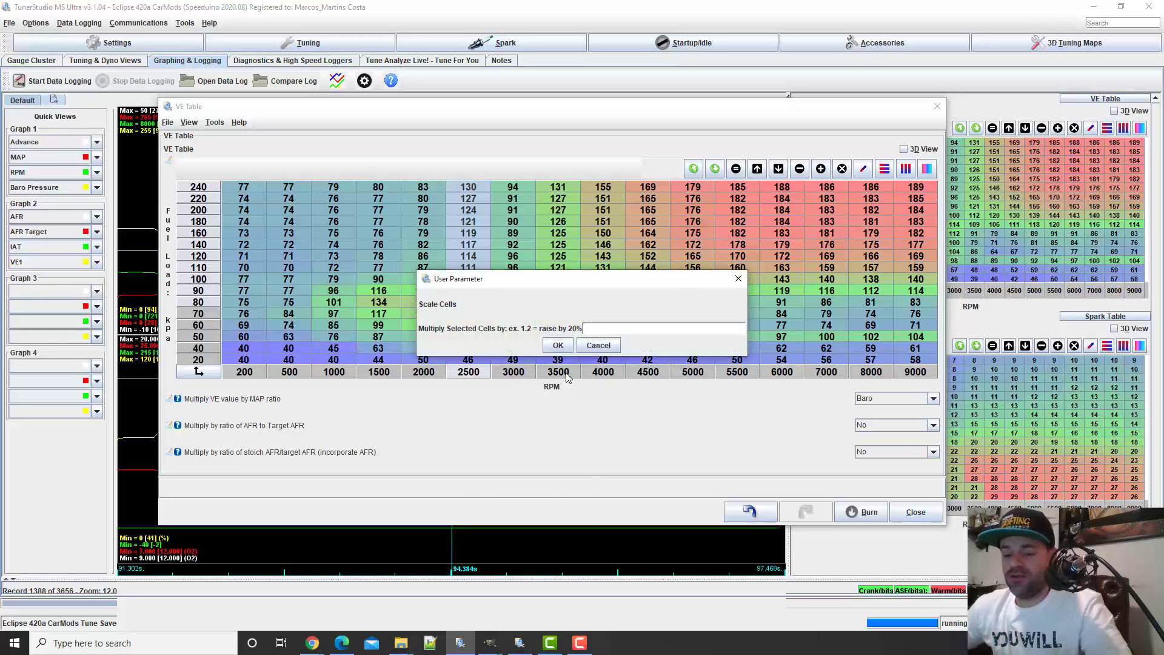
{"action": "type", "text": "1.04"}
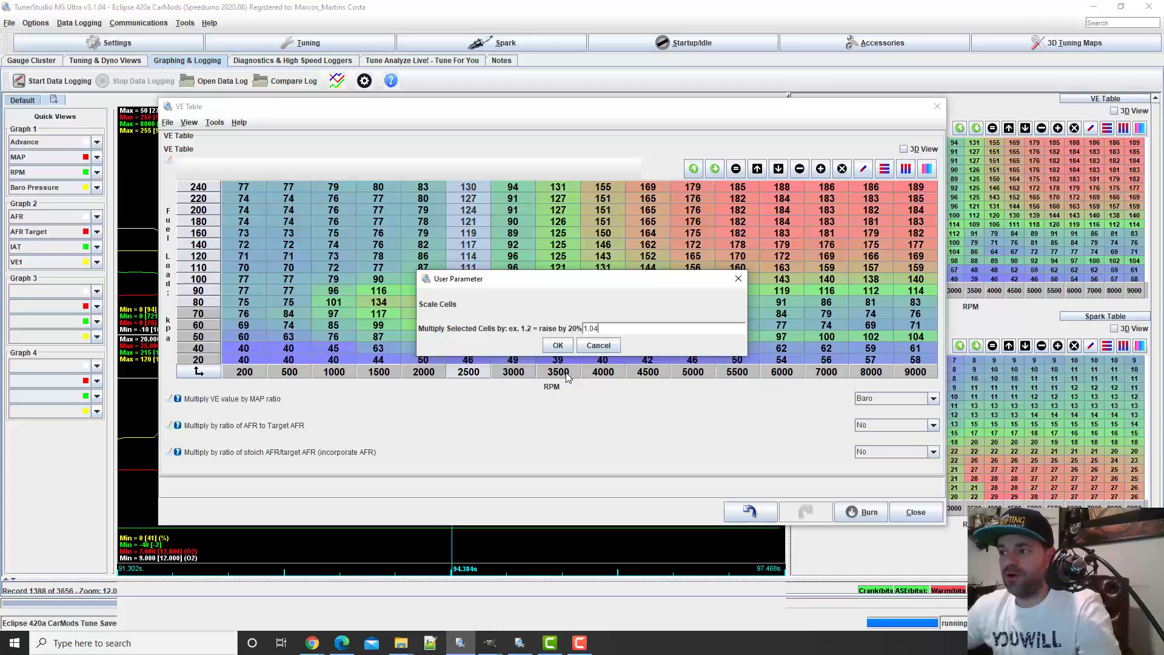
{"action": "key", "text": "Return"}
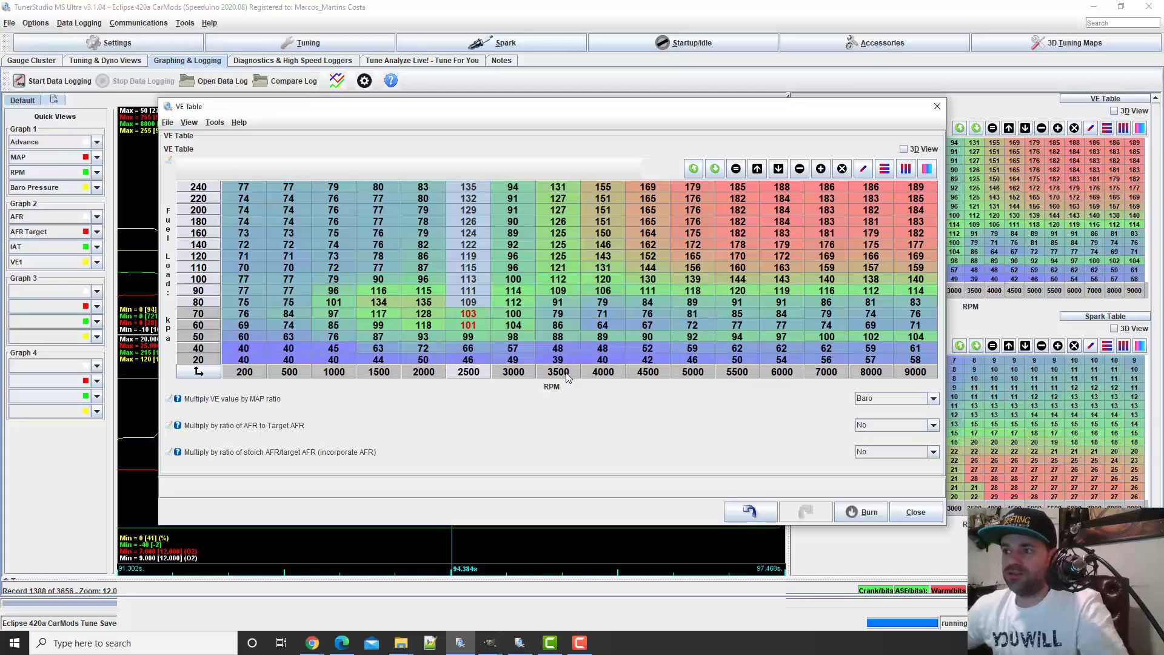
Compare the 60 to 80 kPa cells at 2500 RPM with the 70 kPa cells at 2000 and 1500 RPM
{"action": "left_click", "coordinate": [476, 302]}
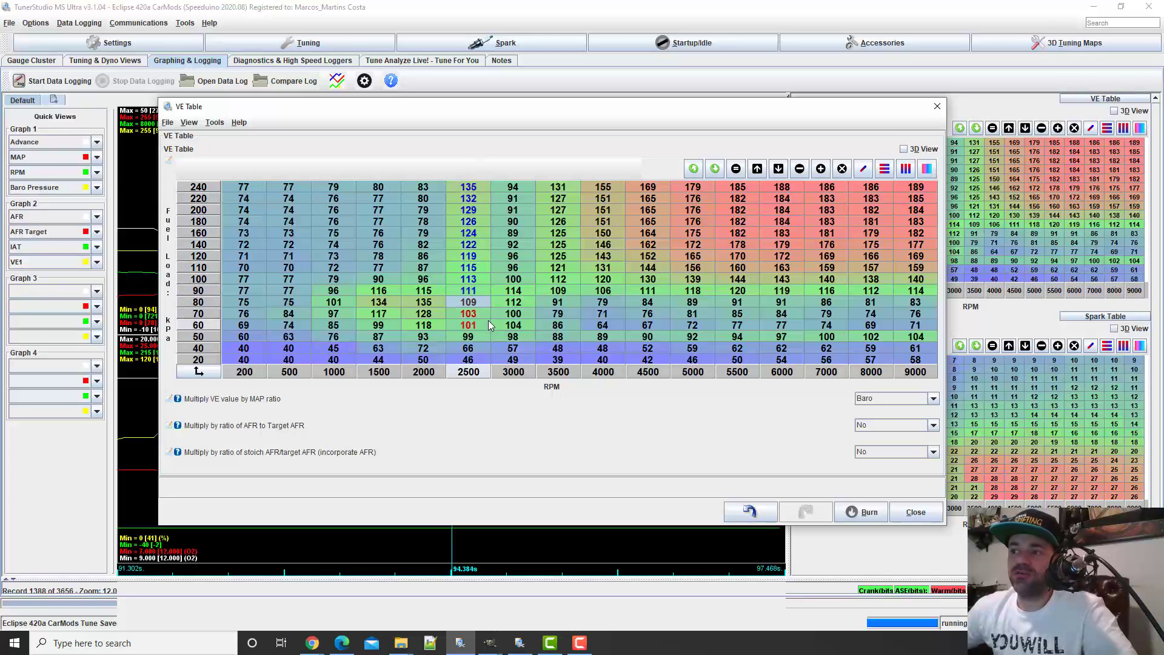
{"action": "key", "text": "Down"}
{"action": "key", "text": "Down"}
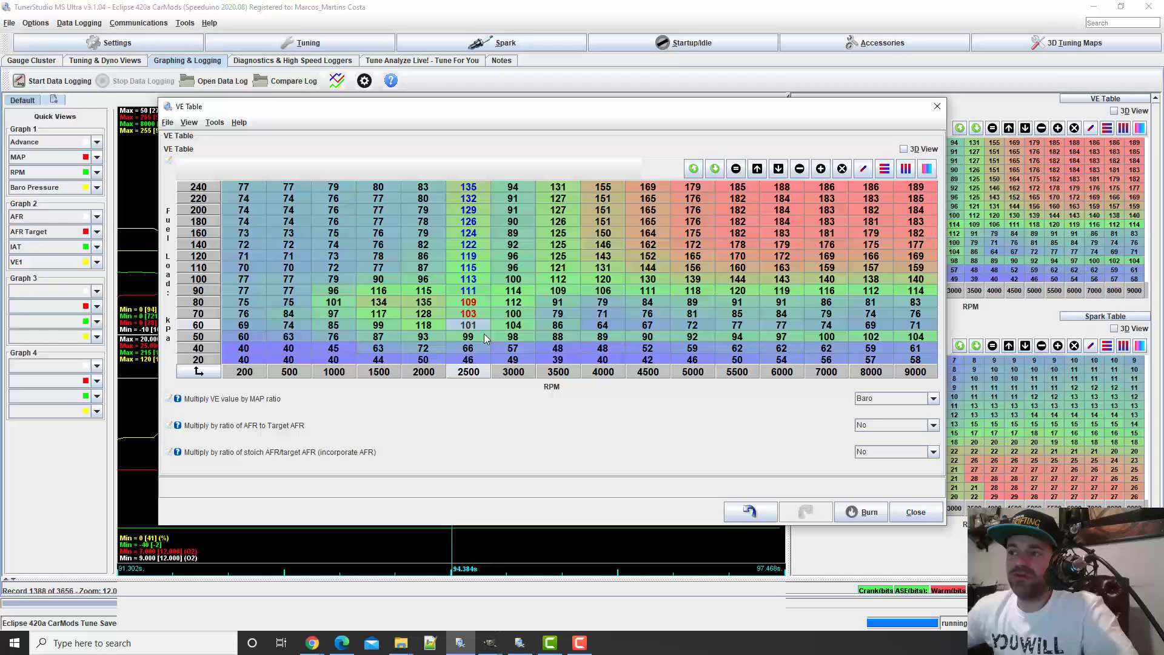
{"action": "left_click", "coordinate": [432, 314]}
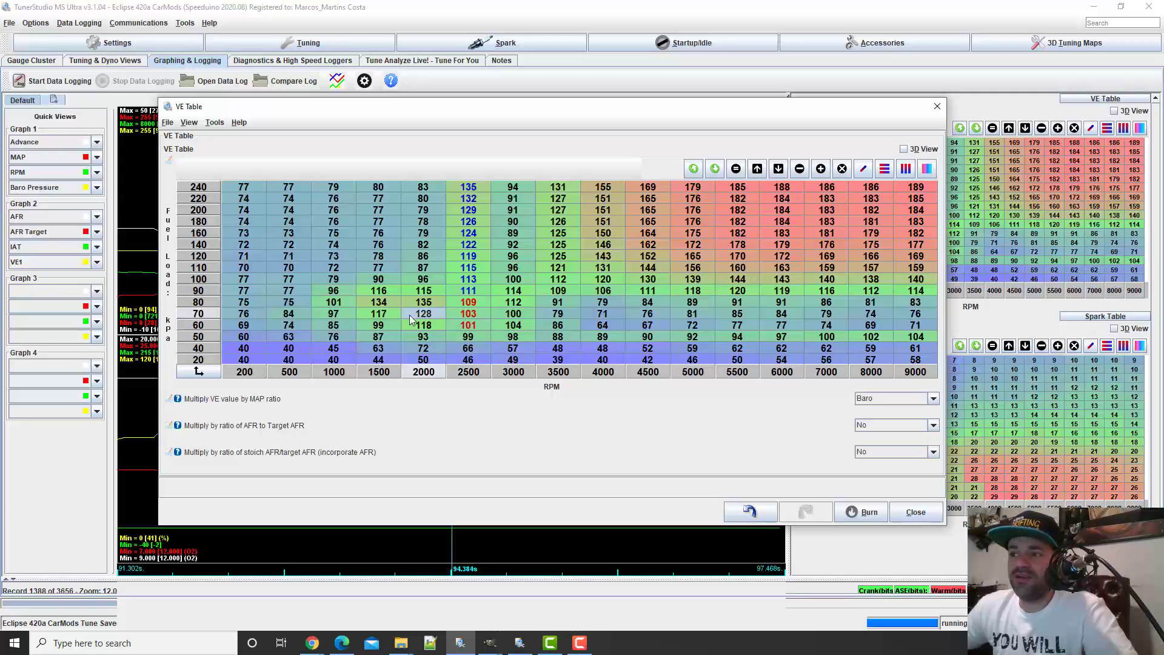
{"action": "left_click", "coordinate": [382, 315]}
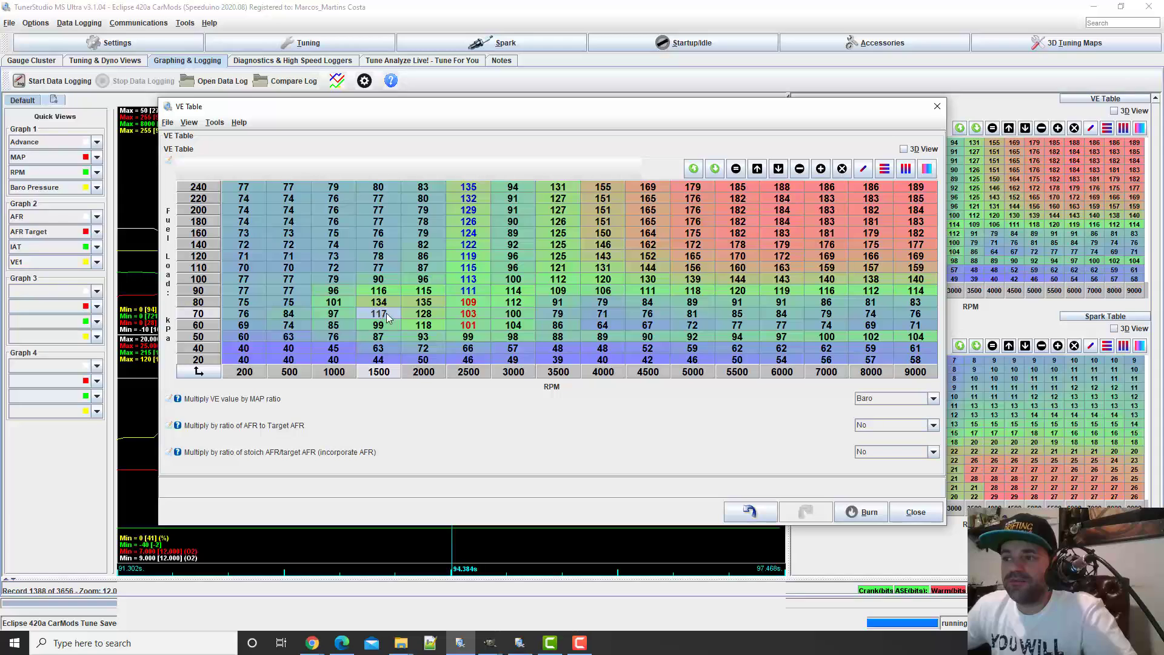
Move the log back to about 74 s and uncover the graphs to compare AFR and AFR target there
{"action": "left_click", "coordinate": [473, 561]}
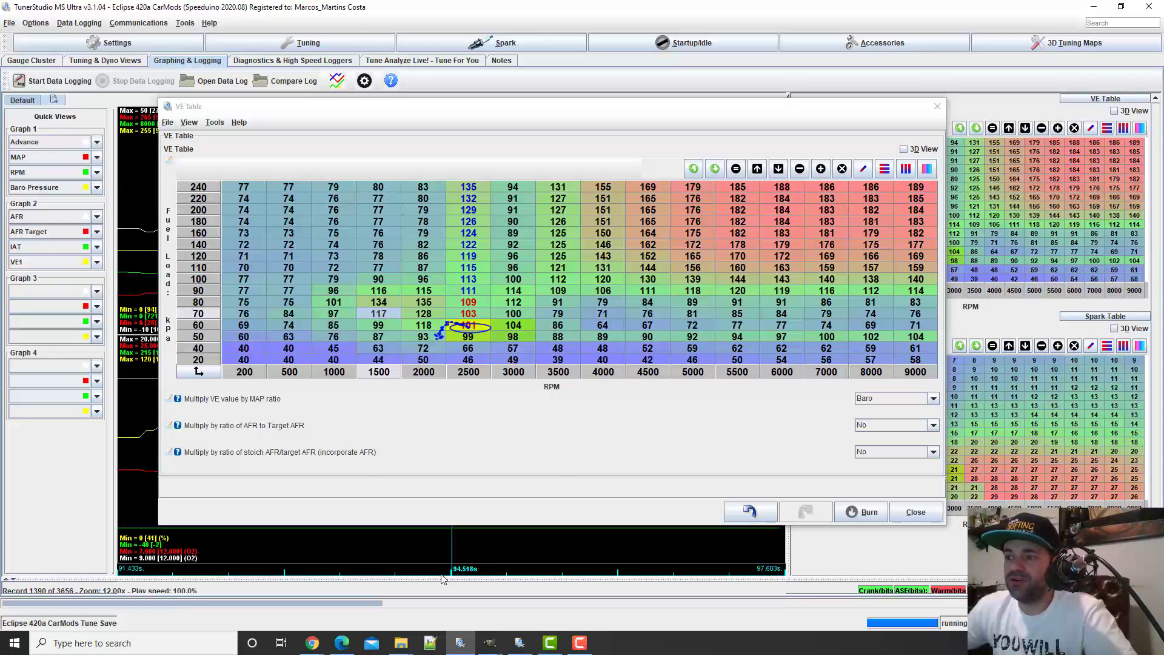
{"action": "mouse_move", "coordinate": [380, 603]}
{"action": "left_mouse_down"}
{"action": "mouse_move", "coordinate": [293, 580]}
{"action": "mouse_move", "coordinate": [300, 590]}
{"action": "left_mouse_up"}
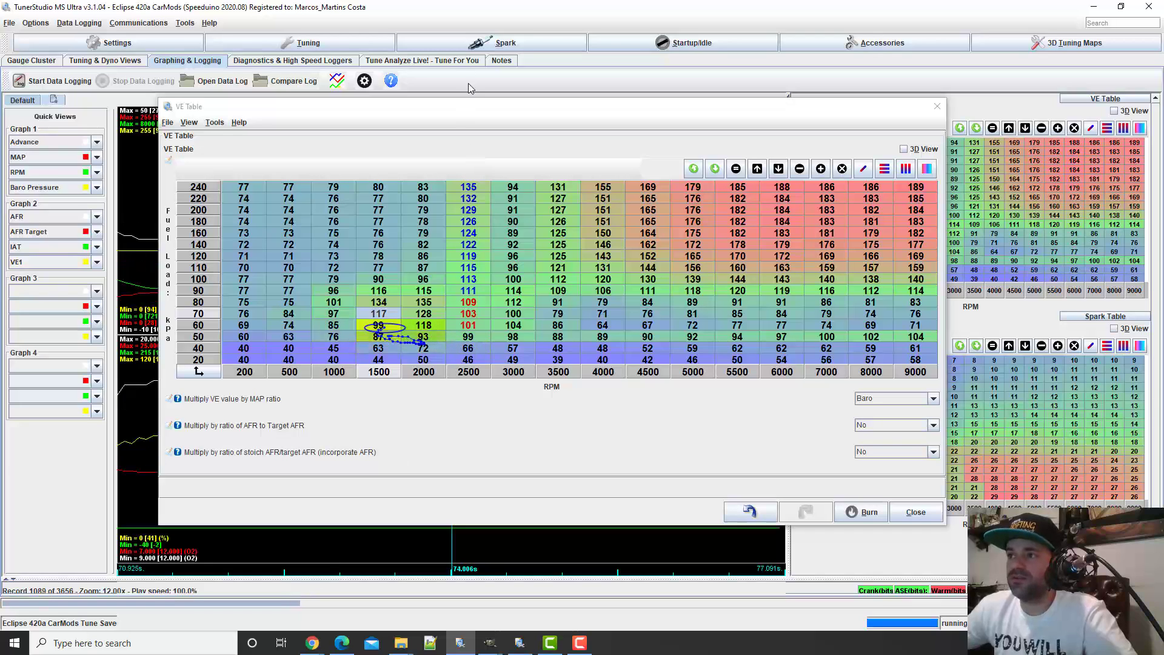
{"action": "left_click_drag", "start_coordinate": [476, 109], "coordinate": [405, 492]}
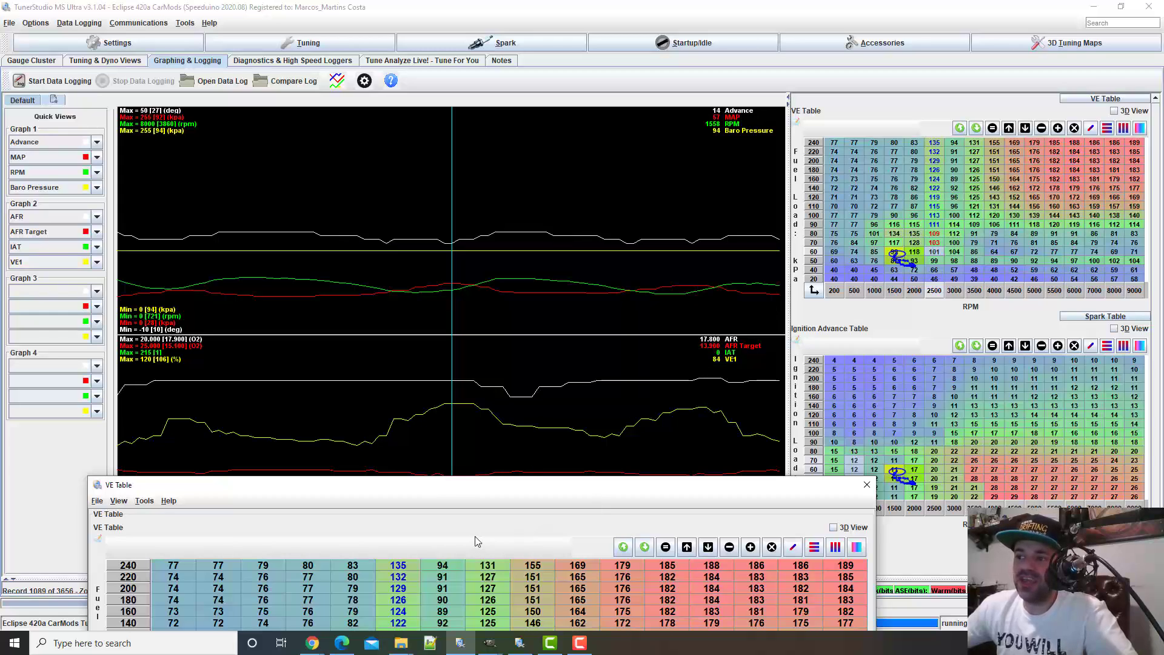
{"action": "left_click_drag", "start_coordinate": [436, 489], "coordinate": [685, 126]}
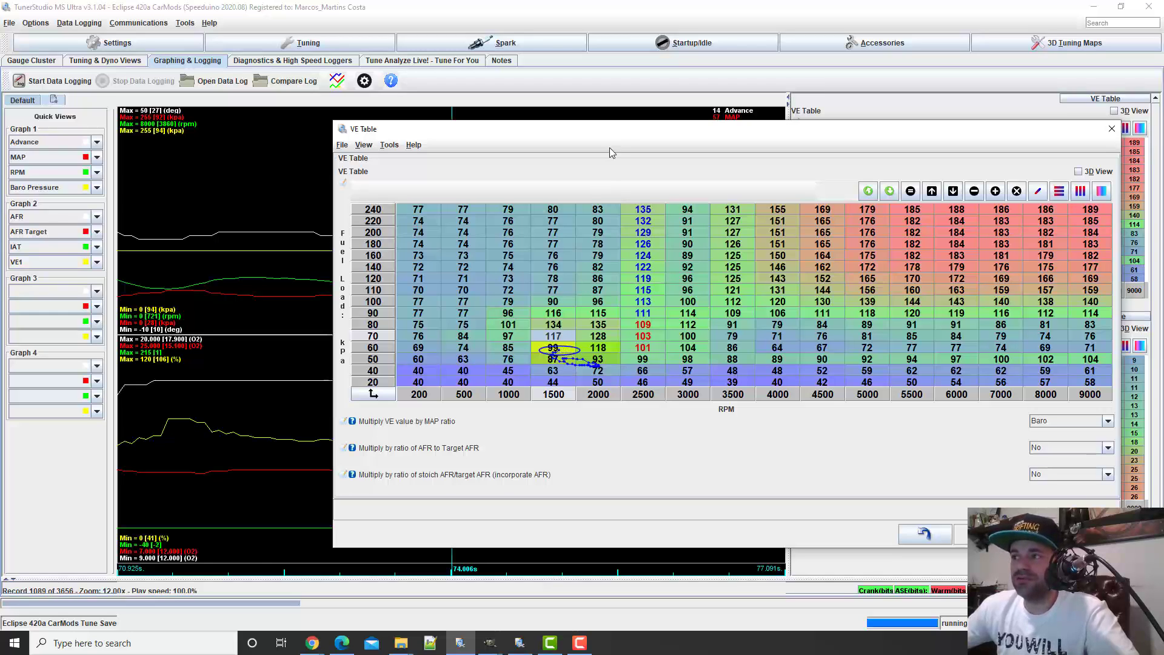
{"action": "left_click_drag", "start_coordinate": [617, 126], "coordinate": [424, 486]}
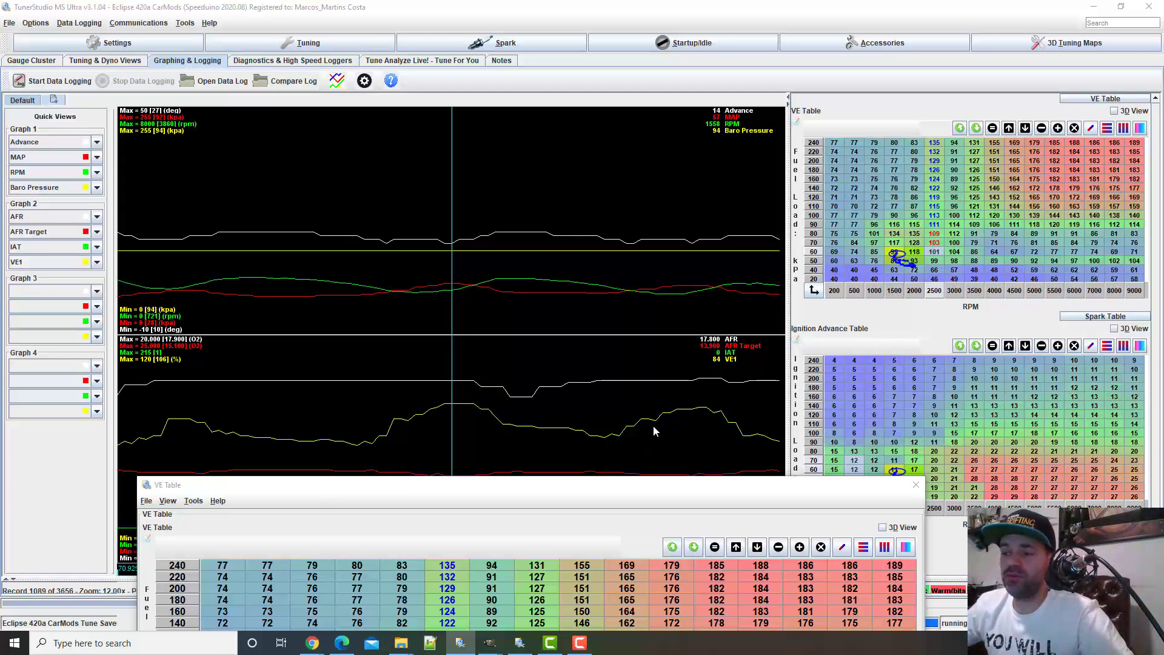
Bring the VE Table editor back over the log and set the 60 kPa, 2000 RPM cell to 100
{"action": "key", "text": "alt+Tab"}
{"action": "left_click_drag", "start_coordinate": [509, 489], "coordinate": [600, 118]}
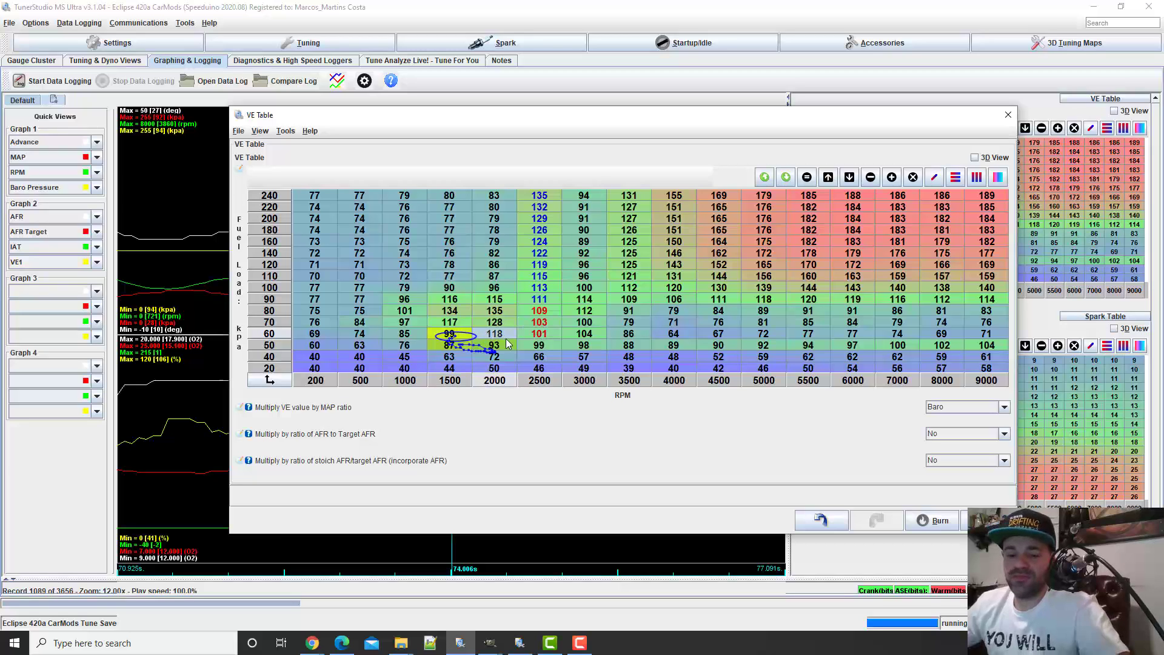
{"action": "type", "text": "100"}
{"action": "left_click", "coordinate": [525, 338]}
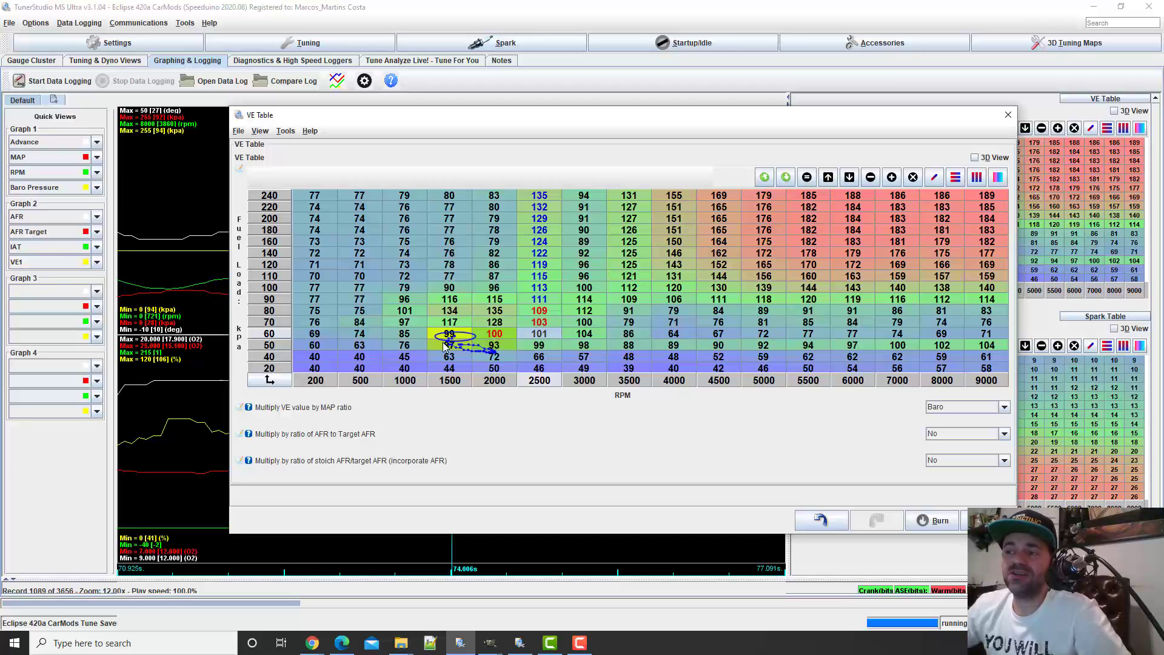
{"action": "key", "text": "alt+Tab"}
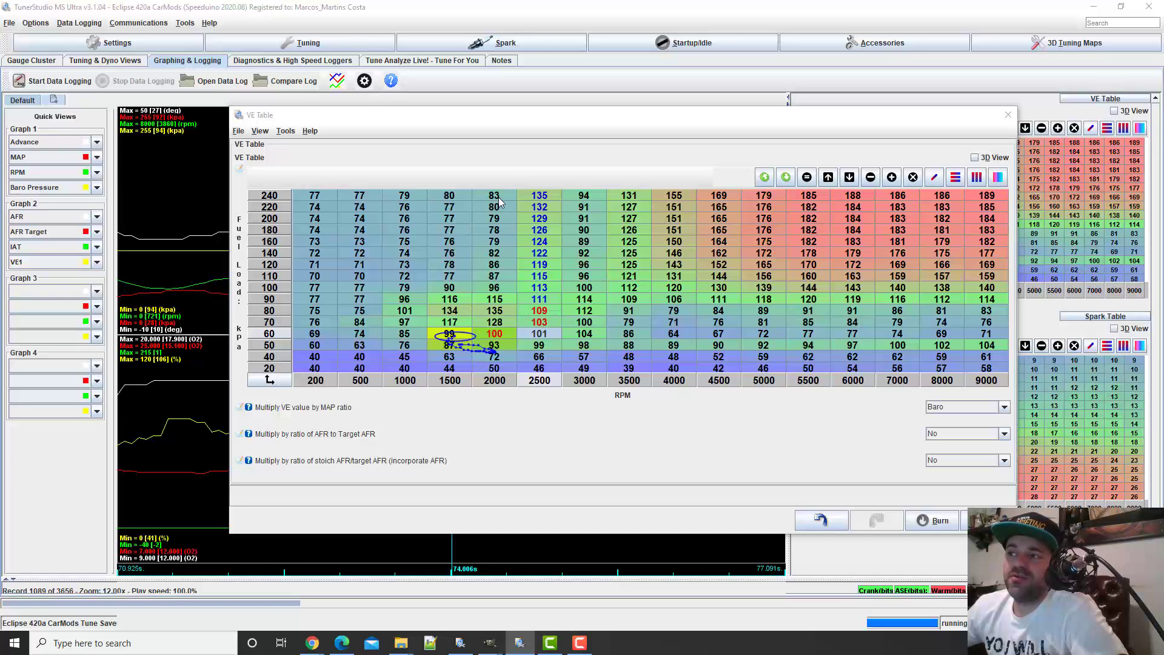
Set the 70 kPa cells to 102 at 2000 RPM, 101 at 1500 RPM and 100 at 1000 RPM
{"action": "left_click_drag", "start_coordinate": [537, 197], "coordinate": [536, 220]}
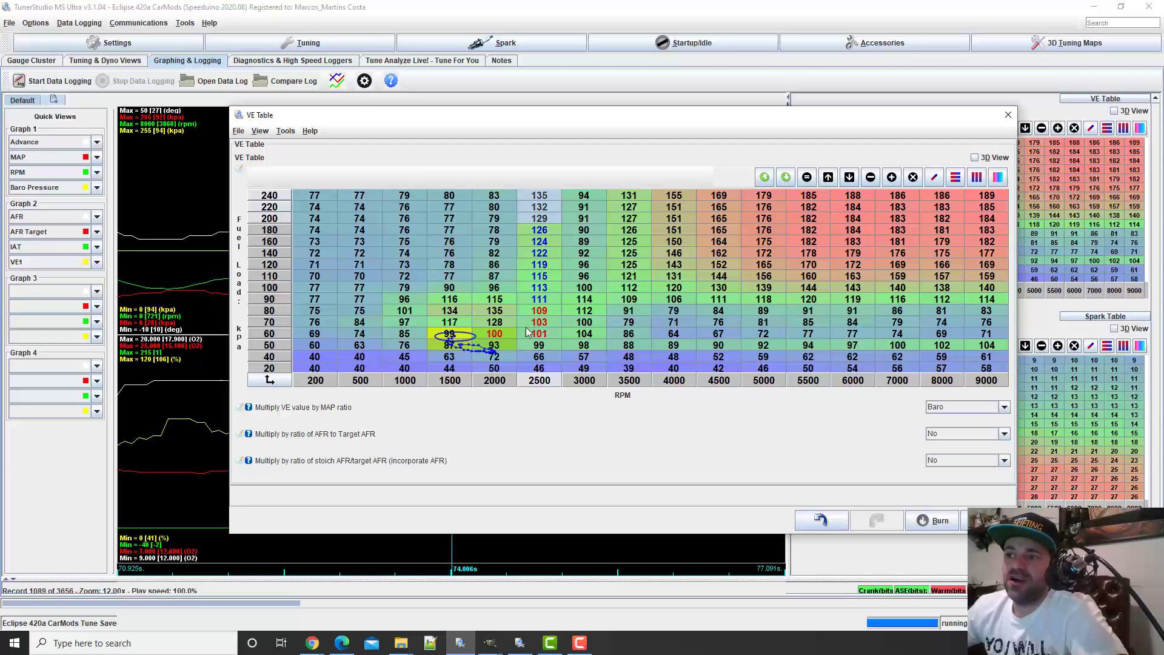
{"action": "left_click", "coordinate": [540, 325]}
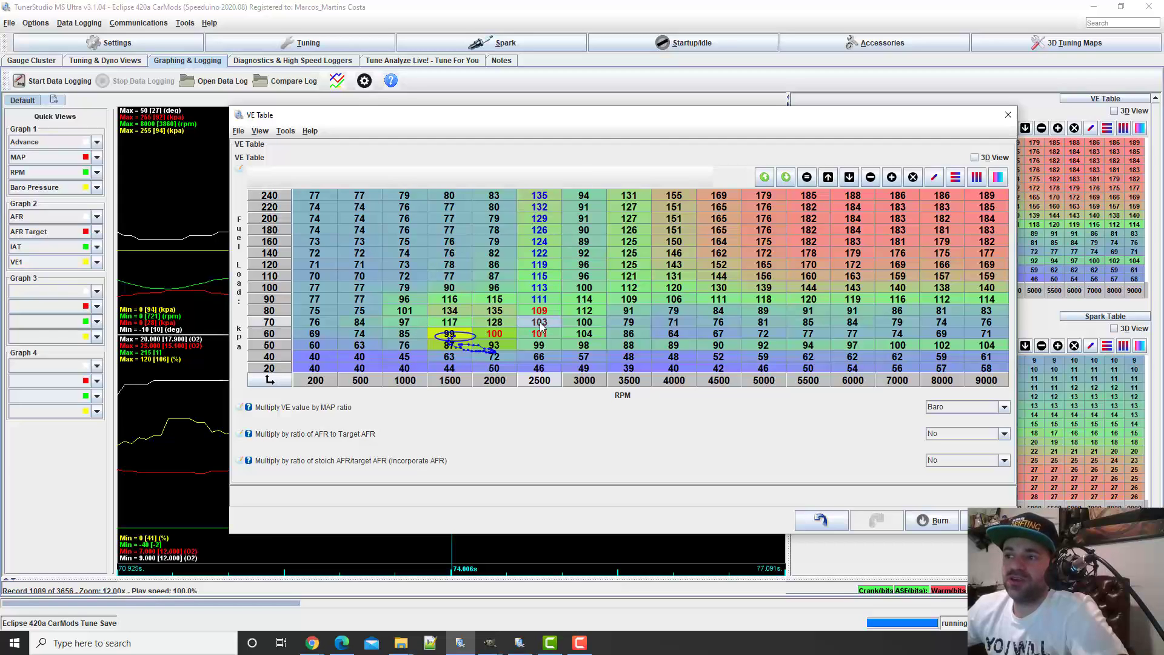
{"action": "left_click", "coordinate": [540, 314]}
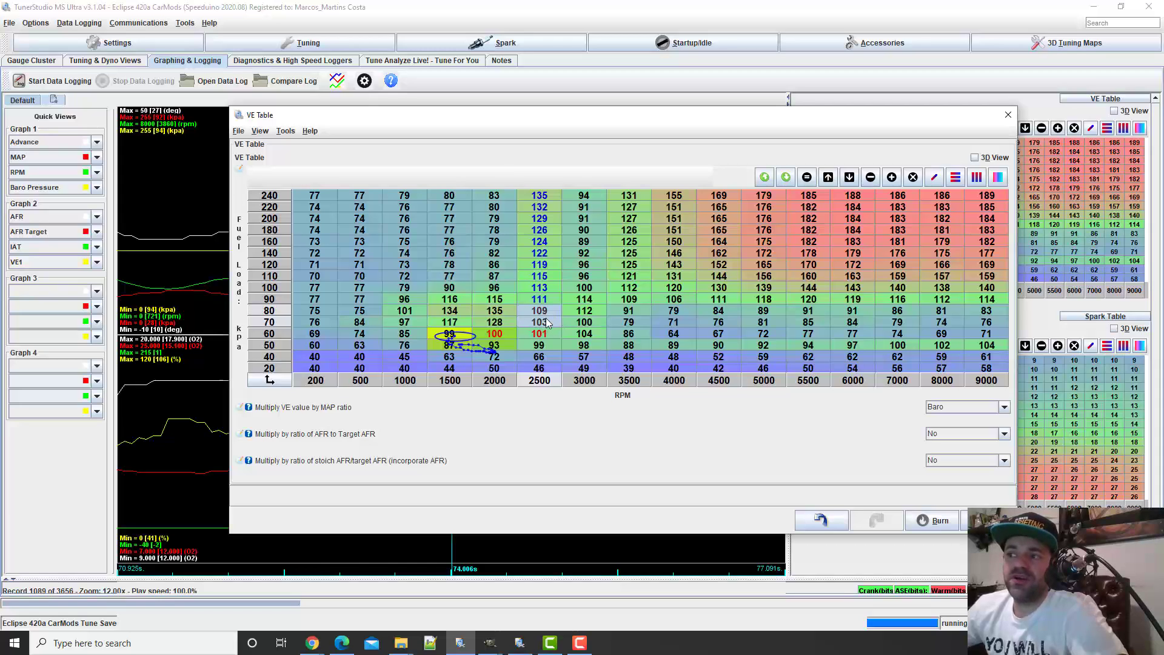
{"action": "mouse_move", "coordinate": [534, 326]}
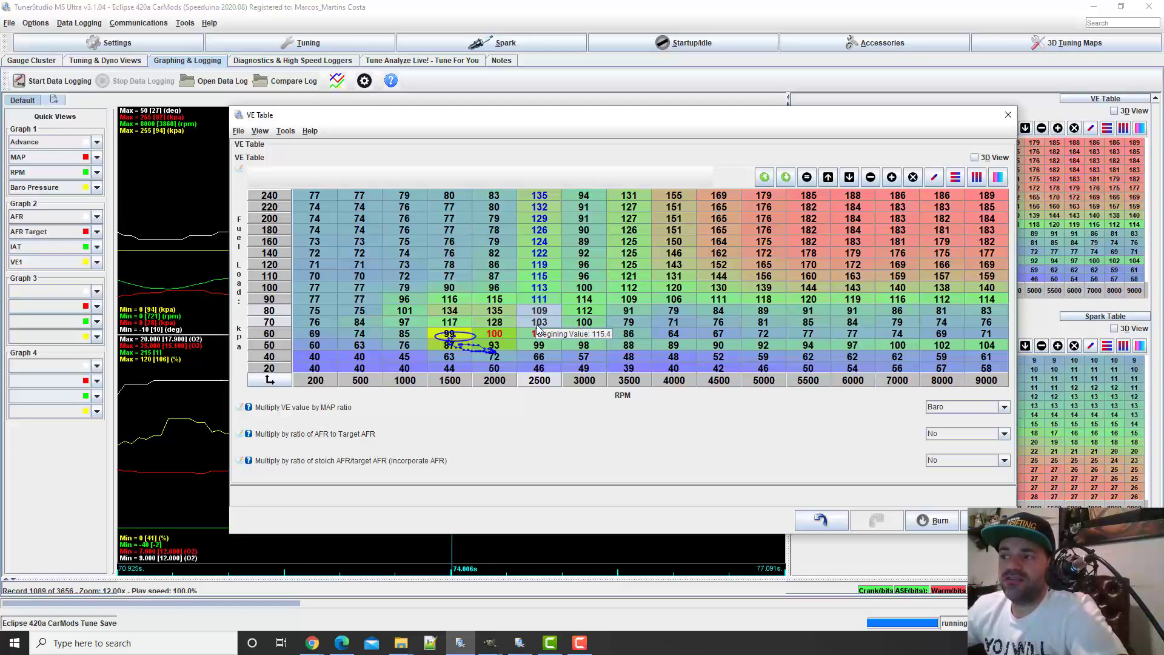
{"action": "left_click", "coordinate": [500, 323]}
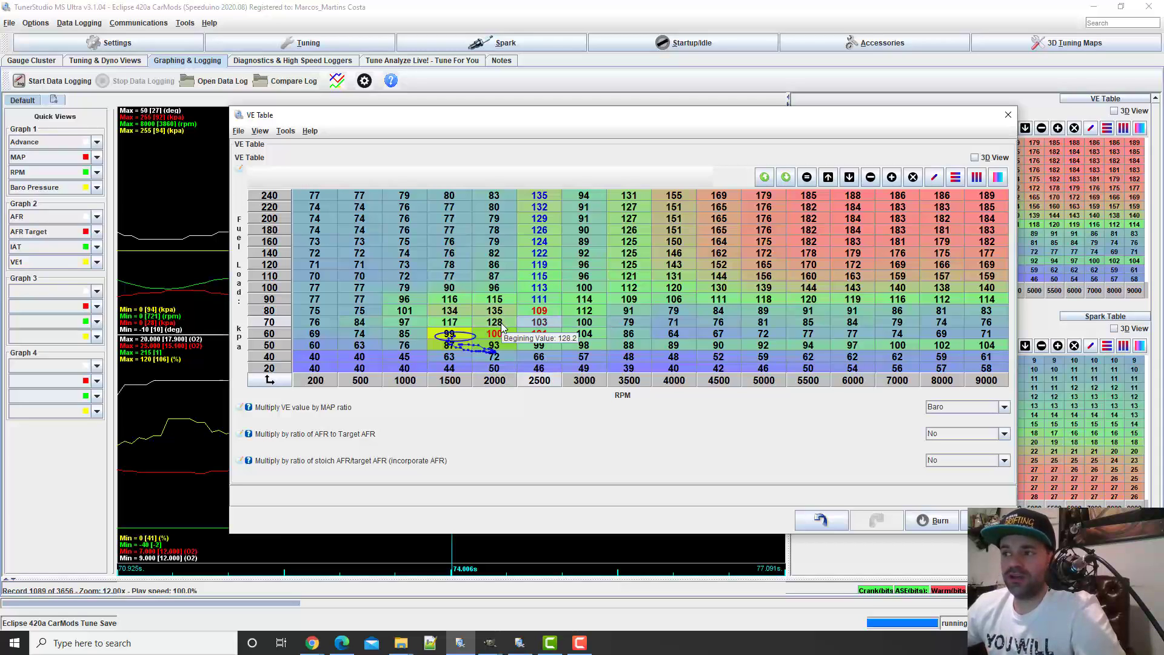
{"action": "type", "text": "102"}
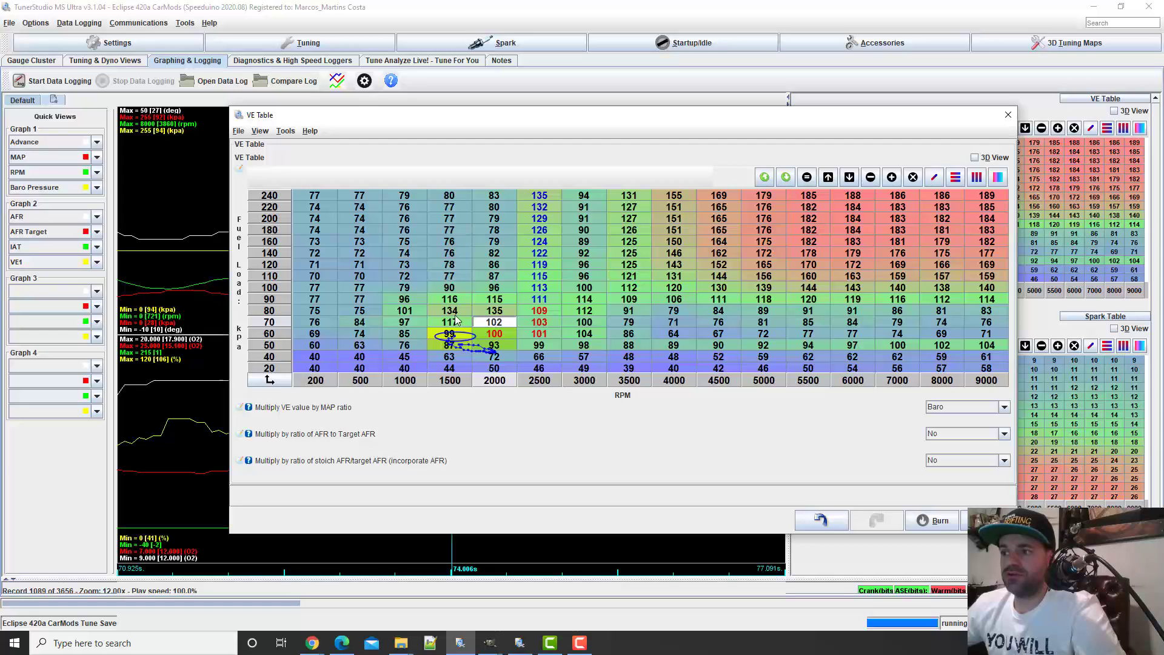
{"action": "left_click", "coordinate": [467, 323]}
{"action": "type", "text": "101"}
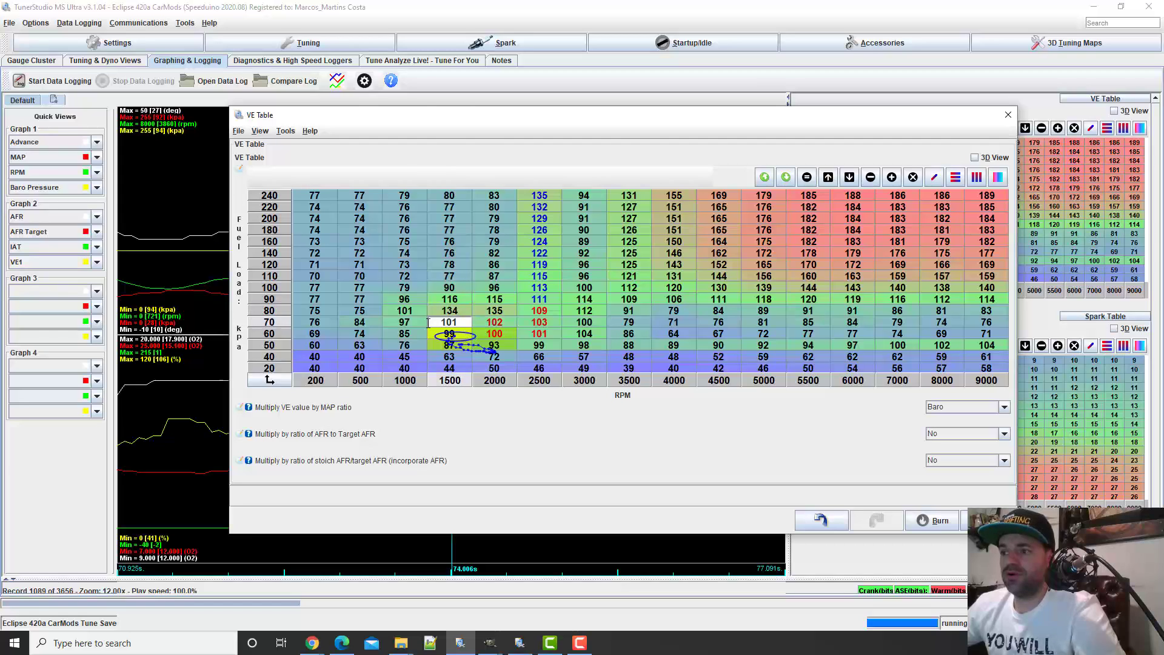
{"action": "left_click", "coordinate": [414, 325]}
{"action": "type", "text": "100"}
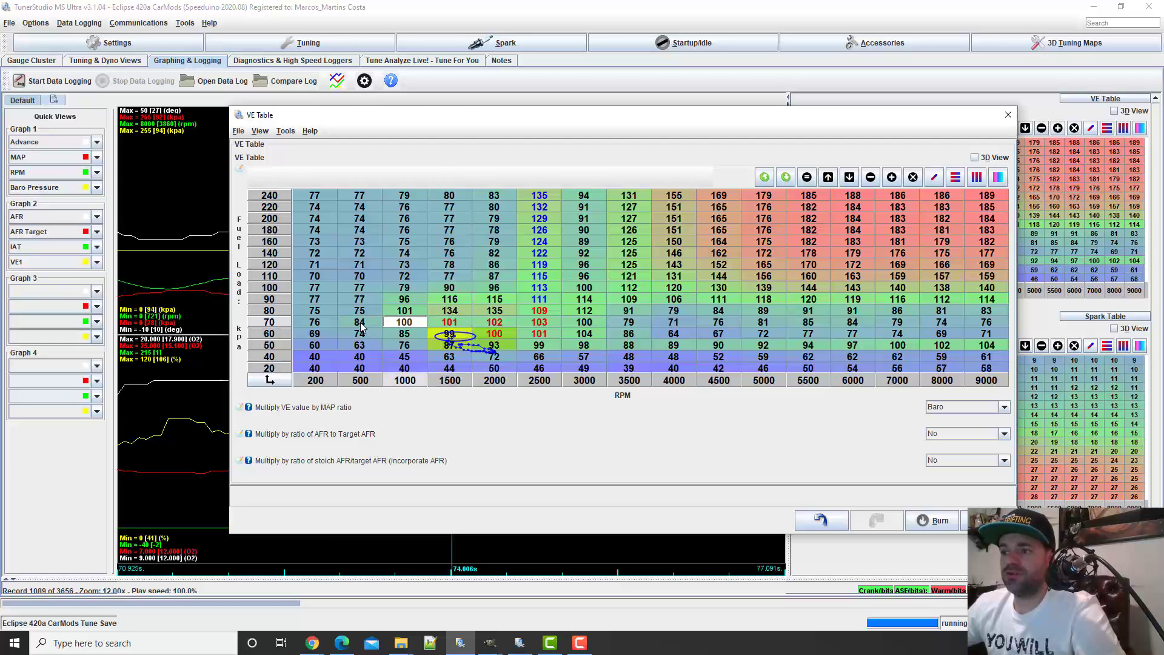
Set the 70 kPa cells to 95 at 500 RPM and 92 at 200 RPM
{"action": "left_click", "coordinate": [358, 325]}
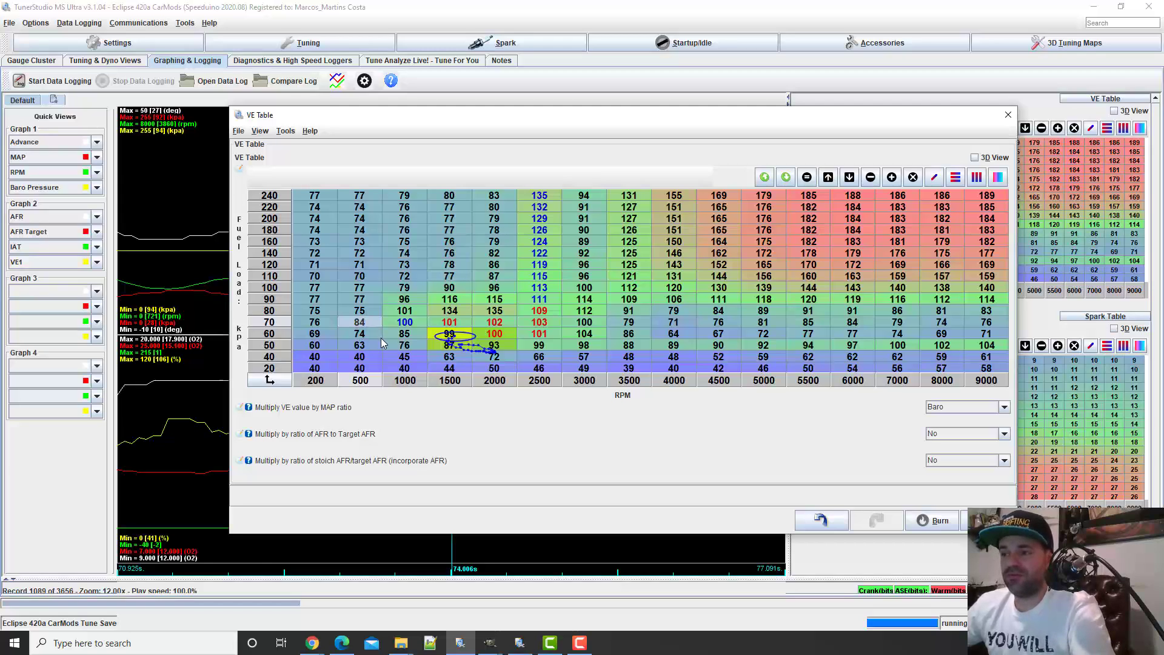
{"action": "type", "text": "95"}
{"action": "left_click", "coordinate": [328, 326]}
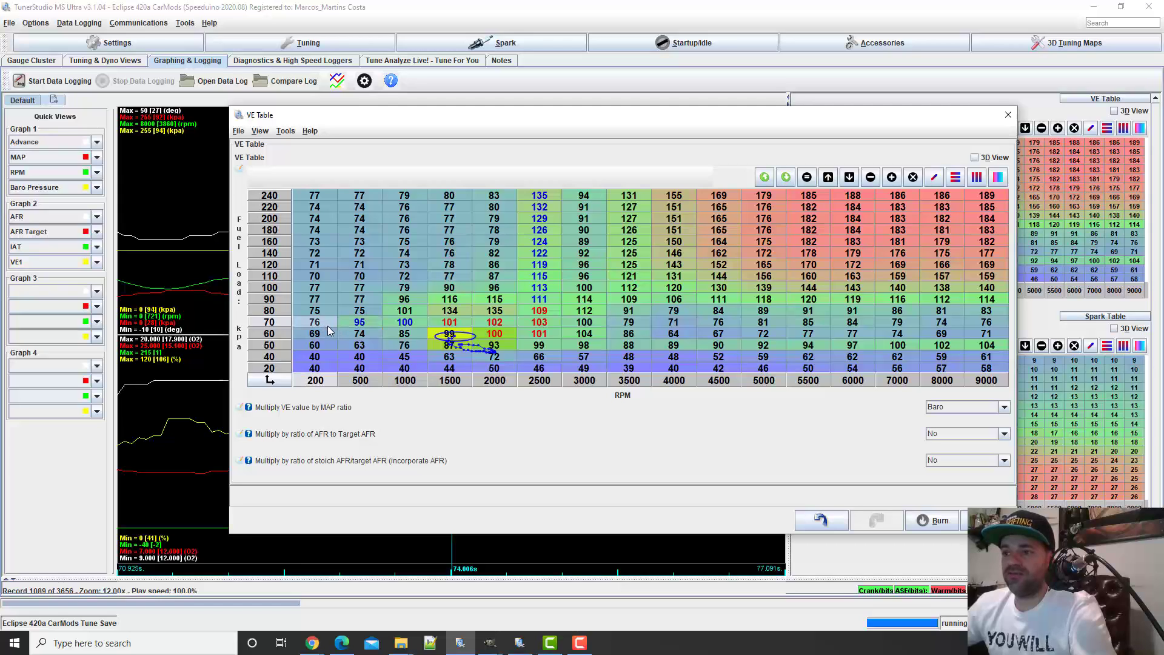
{"action": "type", "text": "9"}
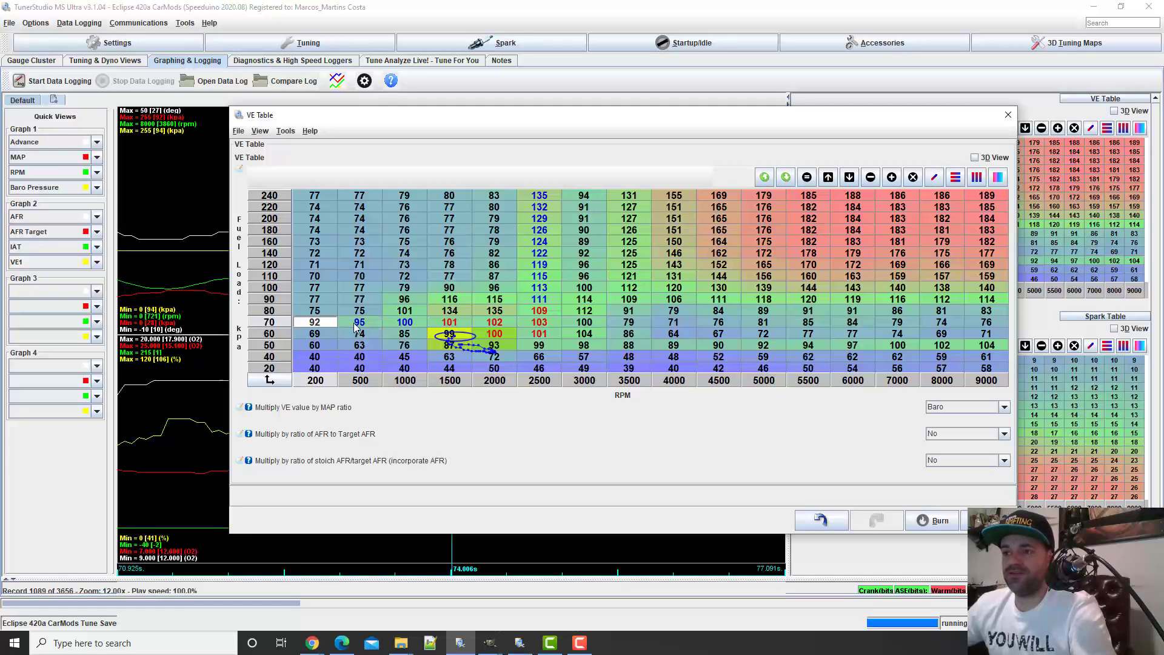
{"action": "type", "text": "2"}
{"action": "key", "text": "Tab"}
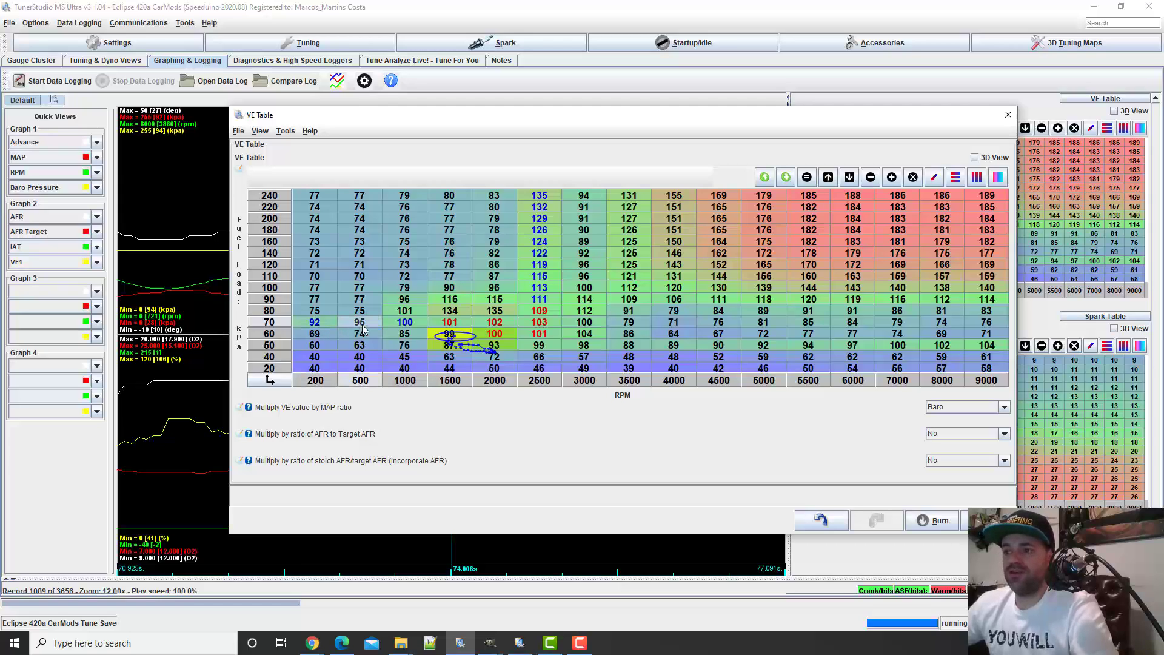
Interpolate the block from 200 to 2500 RPM and 70 to 240 kPa between its corner values
{"action": "left_click", "coordinate": [531, 325]}
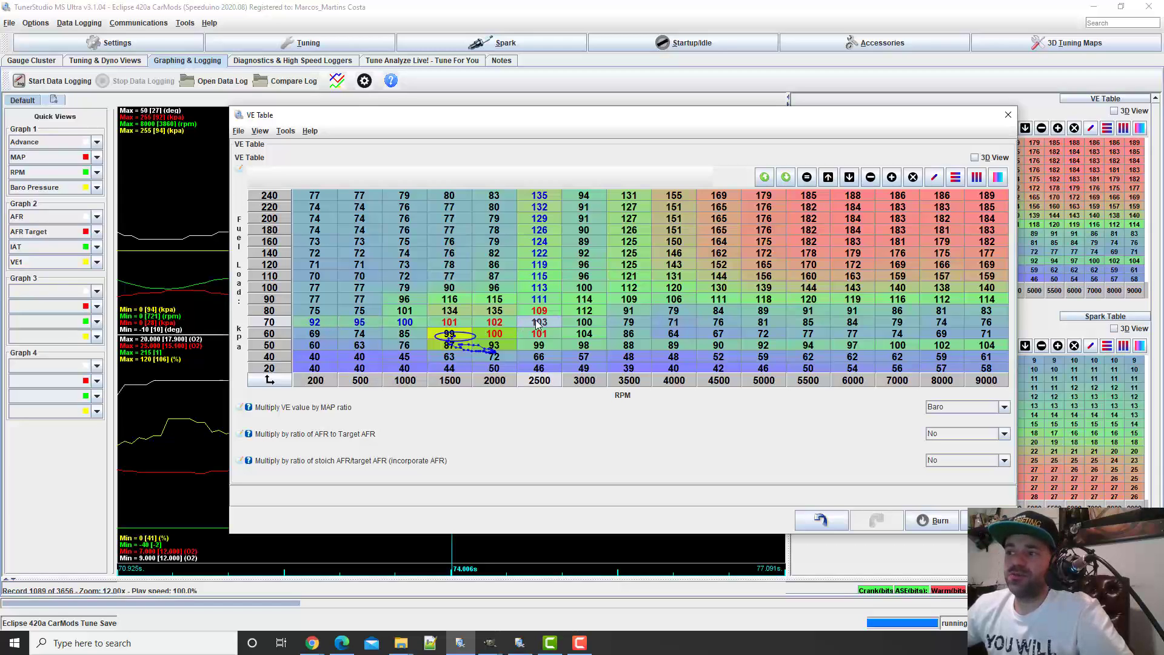
{"action": "left_click_drag", "start_coordinate": [538, 326], "coordinate": [310, 195]}
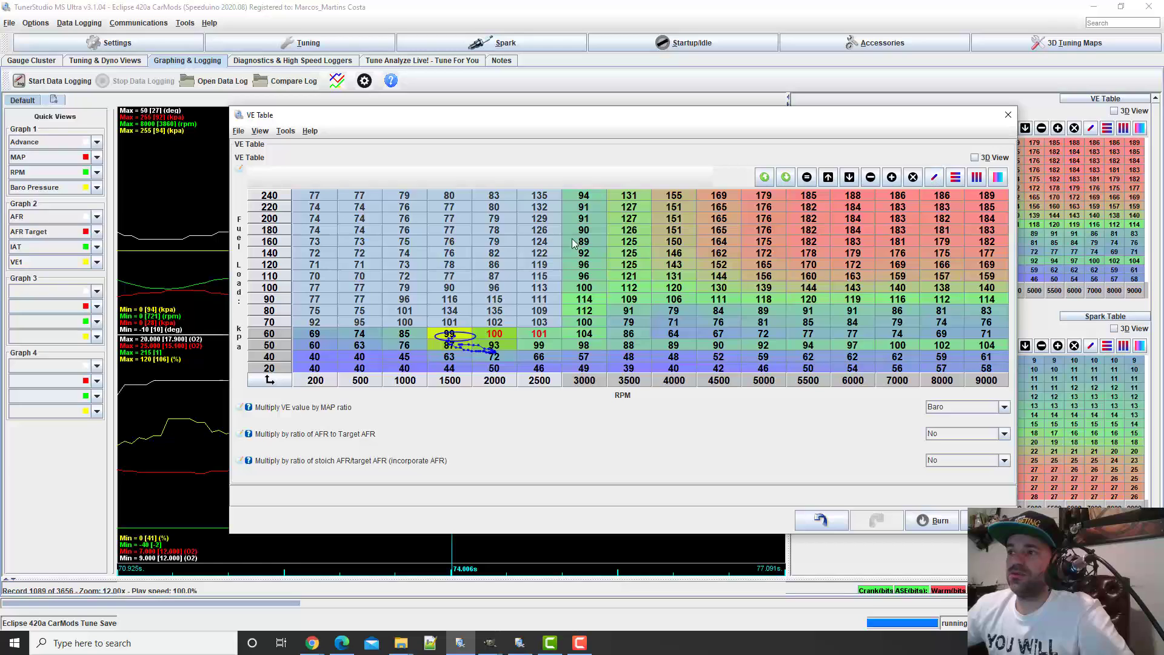
{"action": "left_click", "coordinate": [494, 231]}
{"action": "left_click_drag", "start_coordinate": [544, 196], "coordinate": [543, 327]}
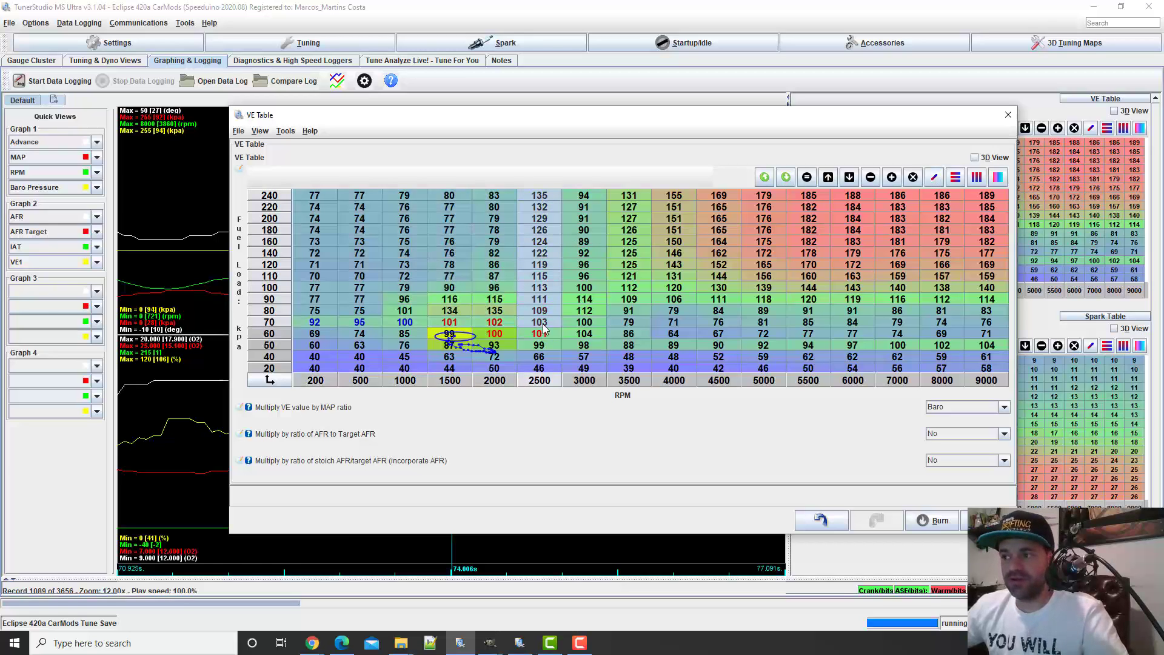
{"action": "left_click", "coordinate": [543, 325]}
{"action": "left_click_drag", "start_coordinate": [303, 325], "coordinate": [536, 195]}
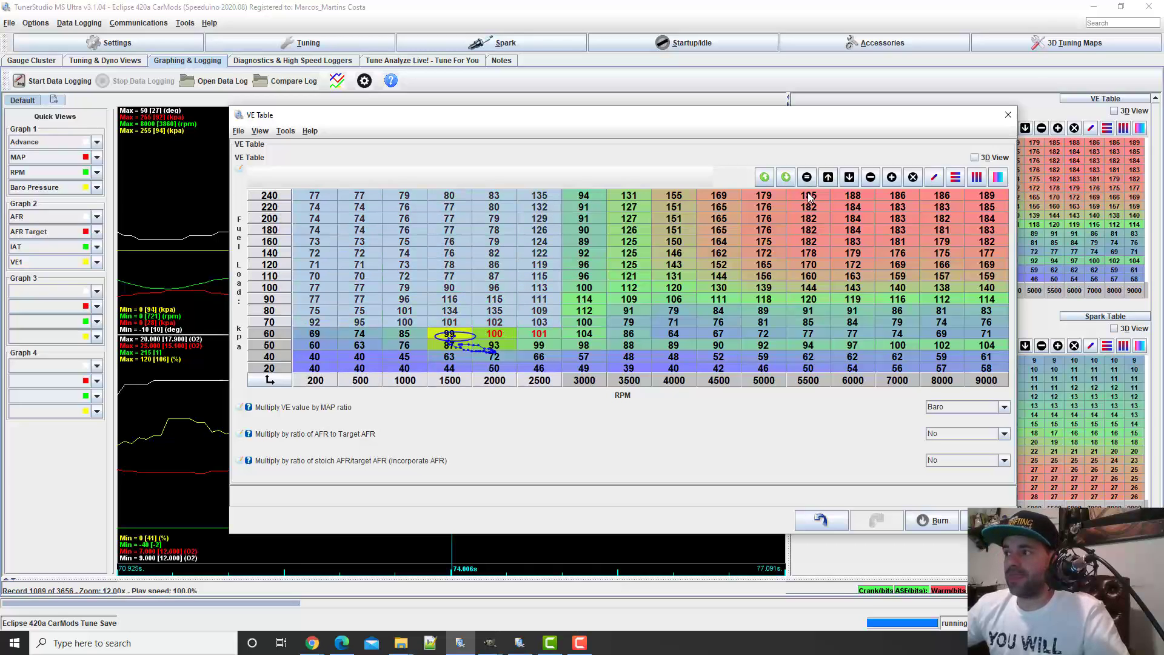
{"action": "left_click", "coordinate": [933, 177]}
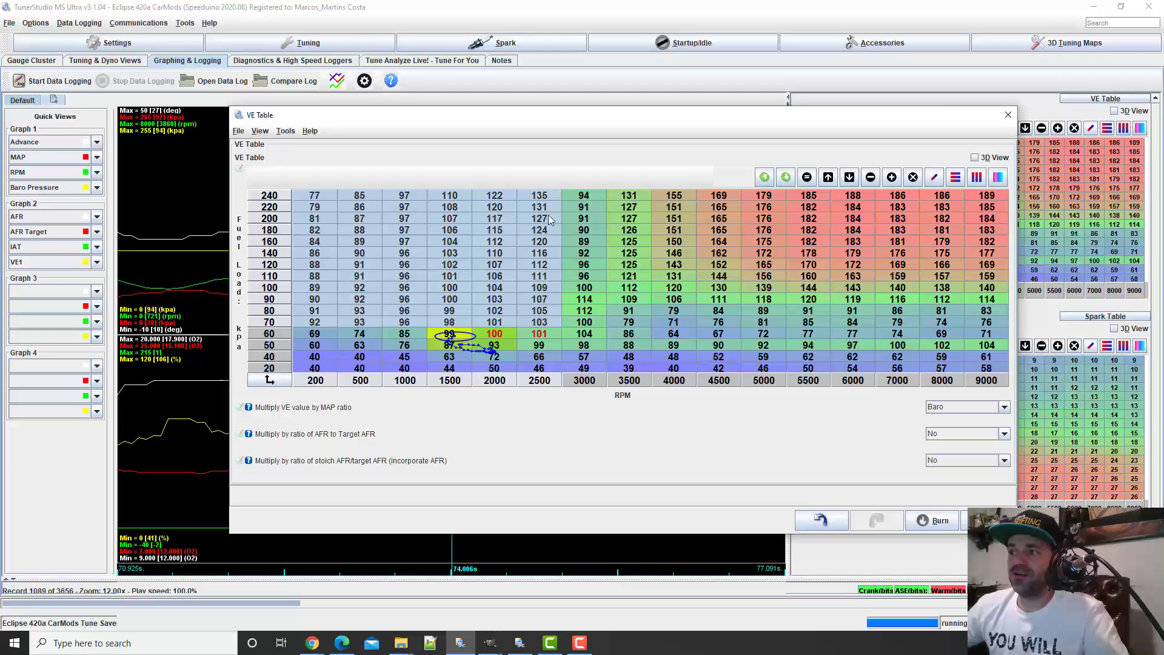
{"action": "left_click", "coordinate": [535, 233]}
{"action": "left_click", "coordinate": [584, 242]}
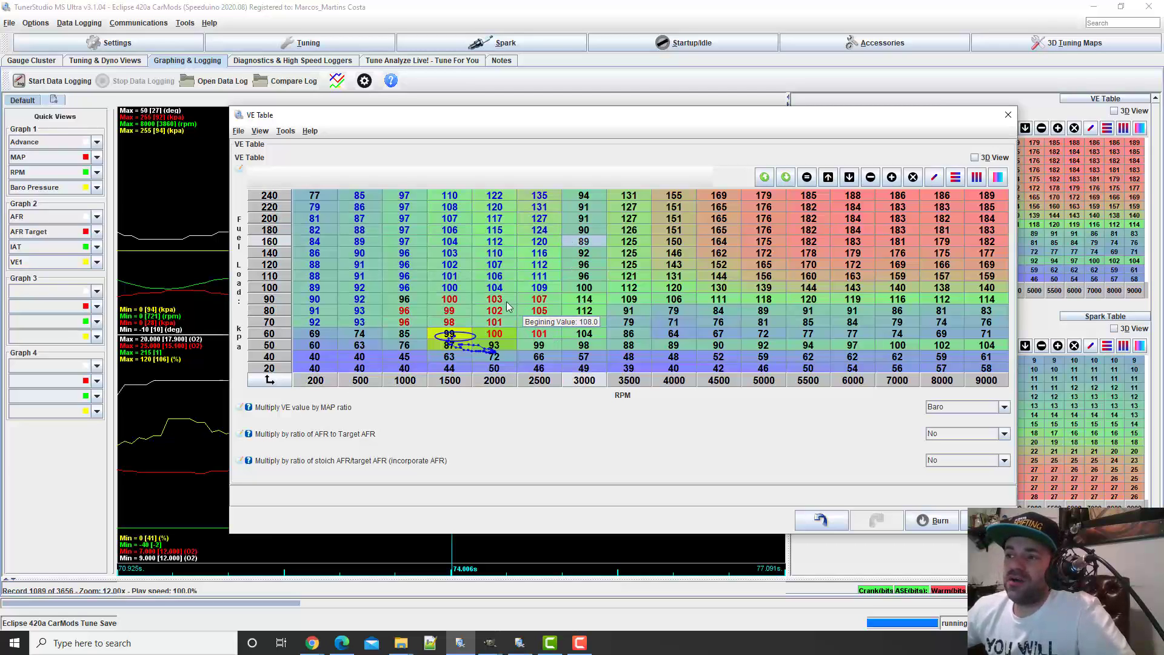
Compare the 70 and 240 kPa cells at 200 and 2500 RPM, and set the 240 kPa, 200 RPM cell to 124
{"action": "left_click", "coordinate": [321, 320]}
{"action": "left_click", "coordinate": [319, 311]}
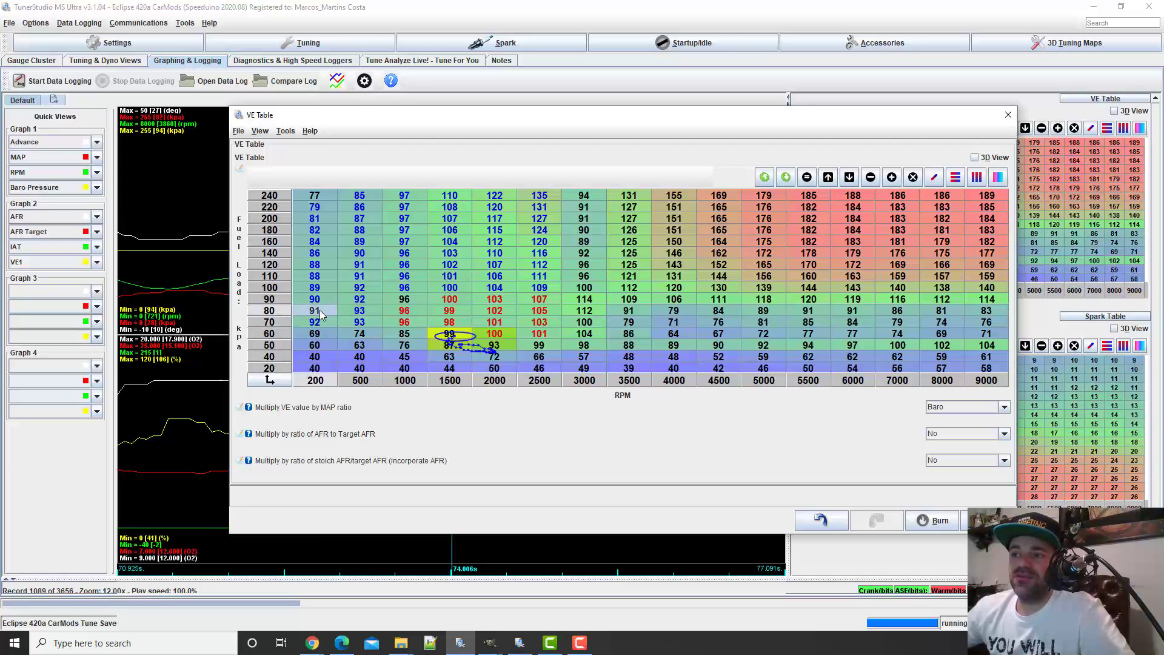
{"action": "left_click", "coordinate": [324, 300]}
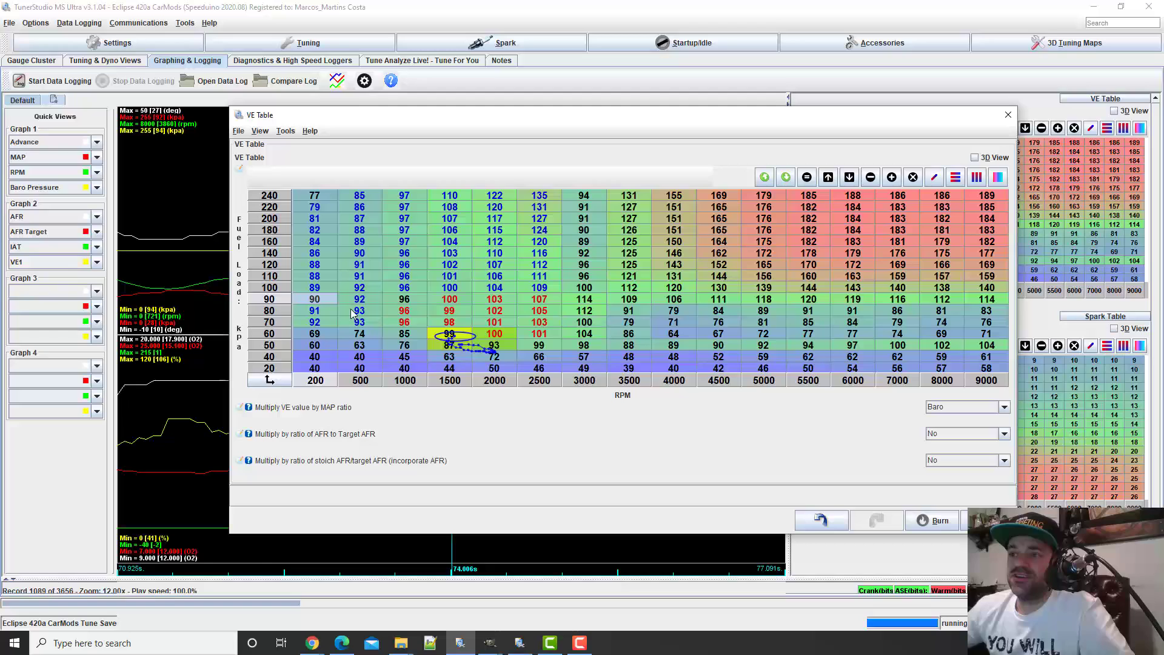
{"action": "left_click", "coordinate": [321, 321]}
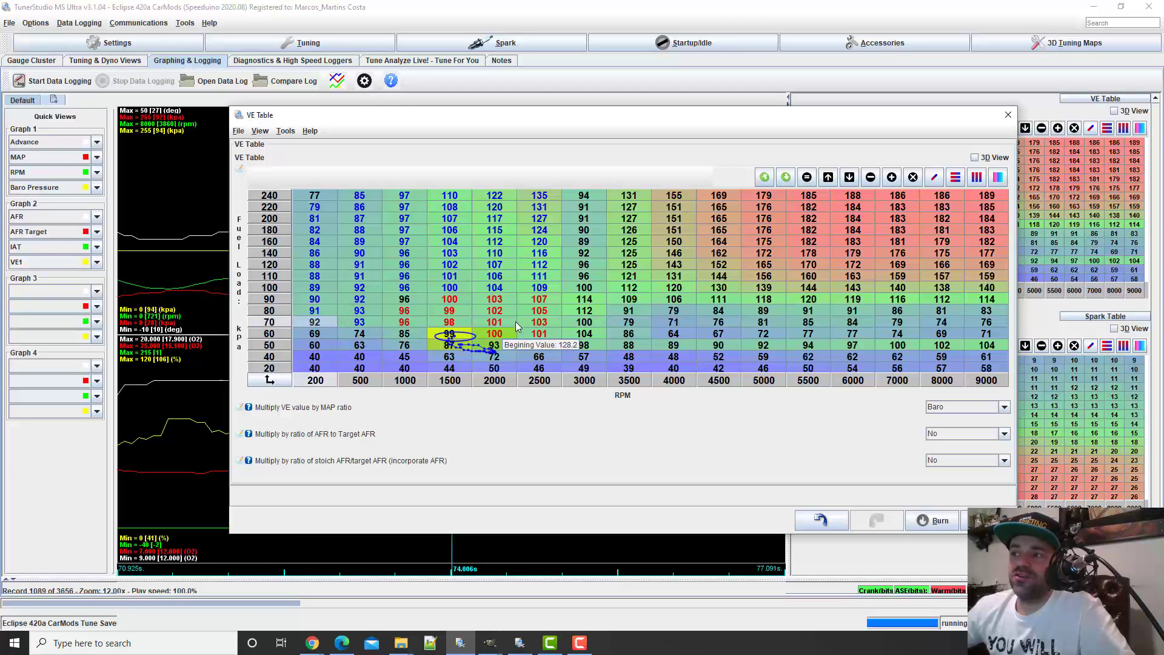
{"action": "left_click", "coordinate": [549, 324]}
{"action": "left_click", "coordinate": [541, 196]}
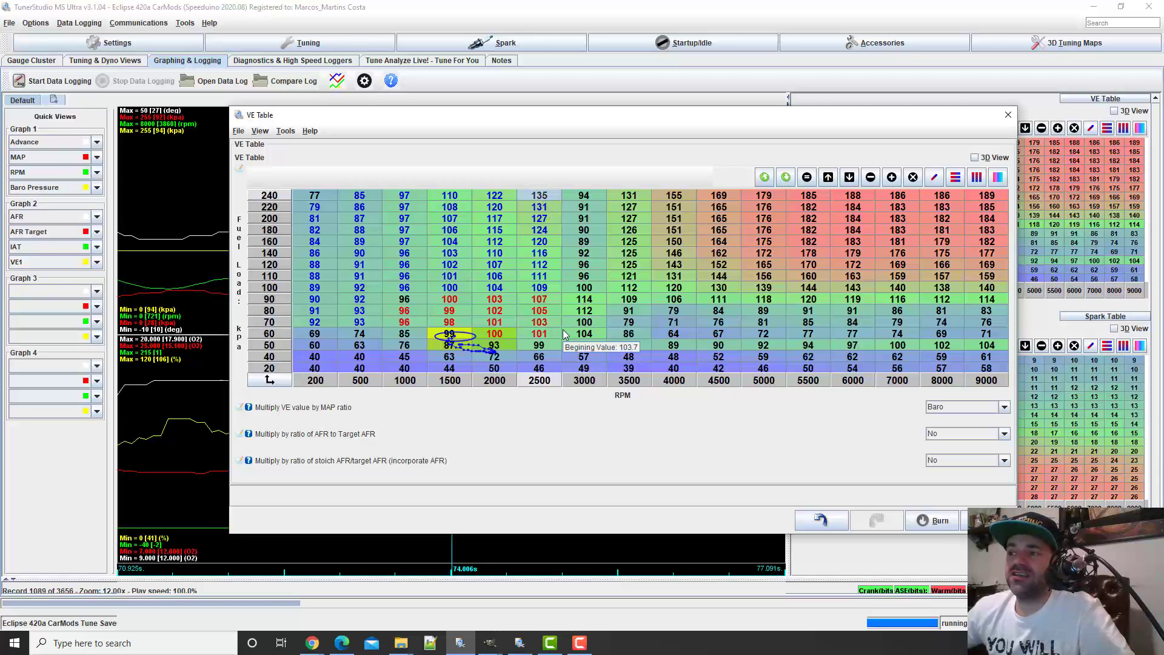
{"action": "left_click", "coordinate": [319, 326]}
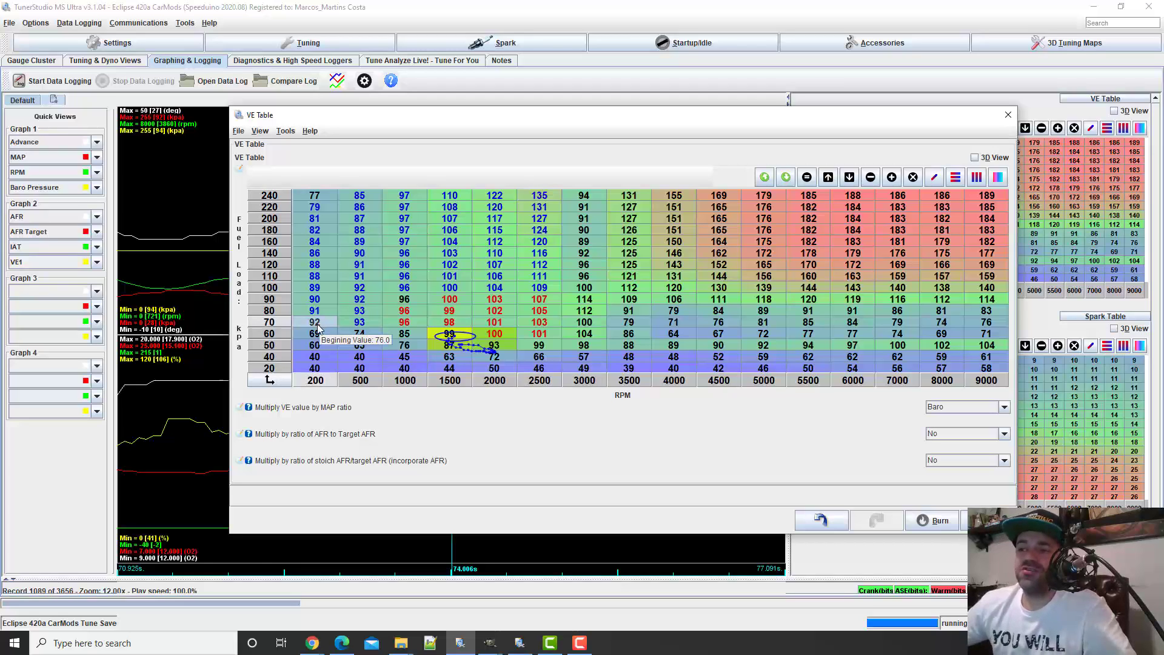
{"action": "left_click", "coordinate": [311, 198]}
{"action": "type", "text": "124"}
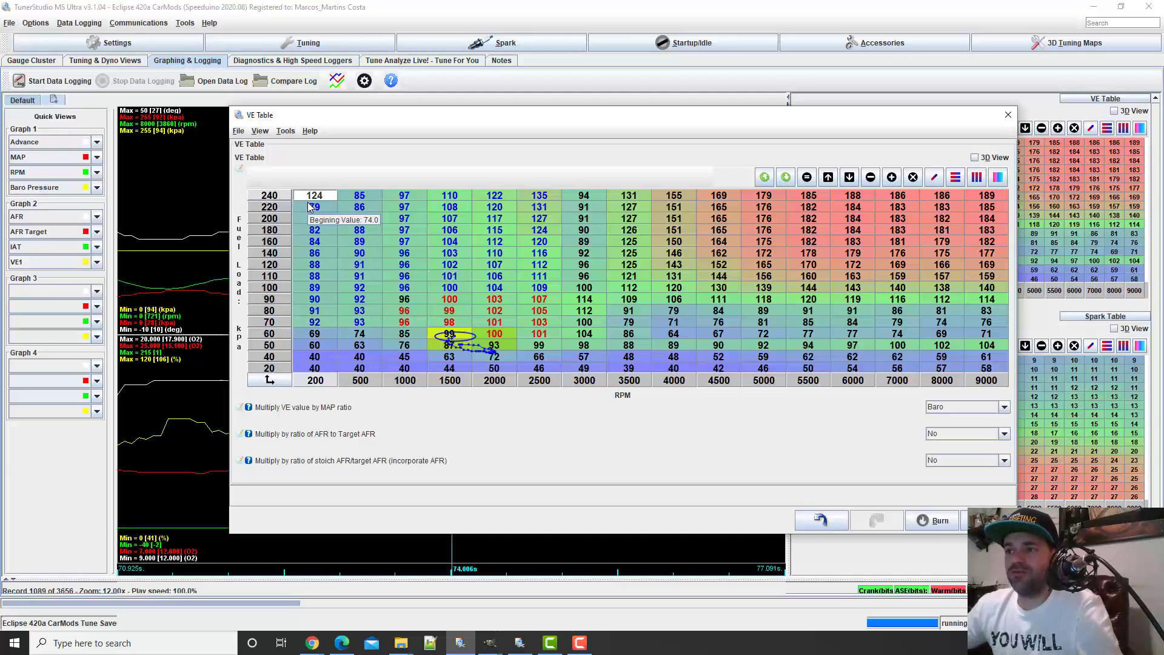
{"action": "key", "text": "Return"}
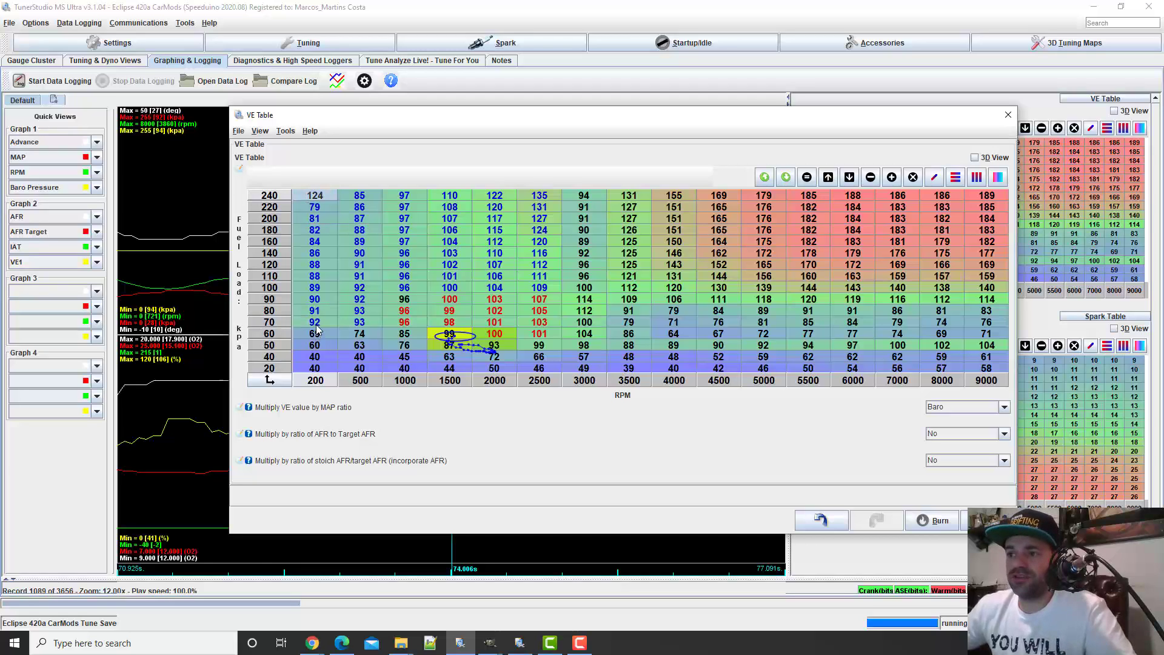
Interpolate the 200 RPM column vertically from 70 to 240 kPa, and the same load rows horizontally from 200 to 2500 RPM
{"action": "left_click_drag", "start_coordinate": [316, 329], "coordinate": [313, 194]}
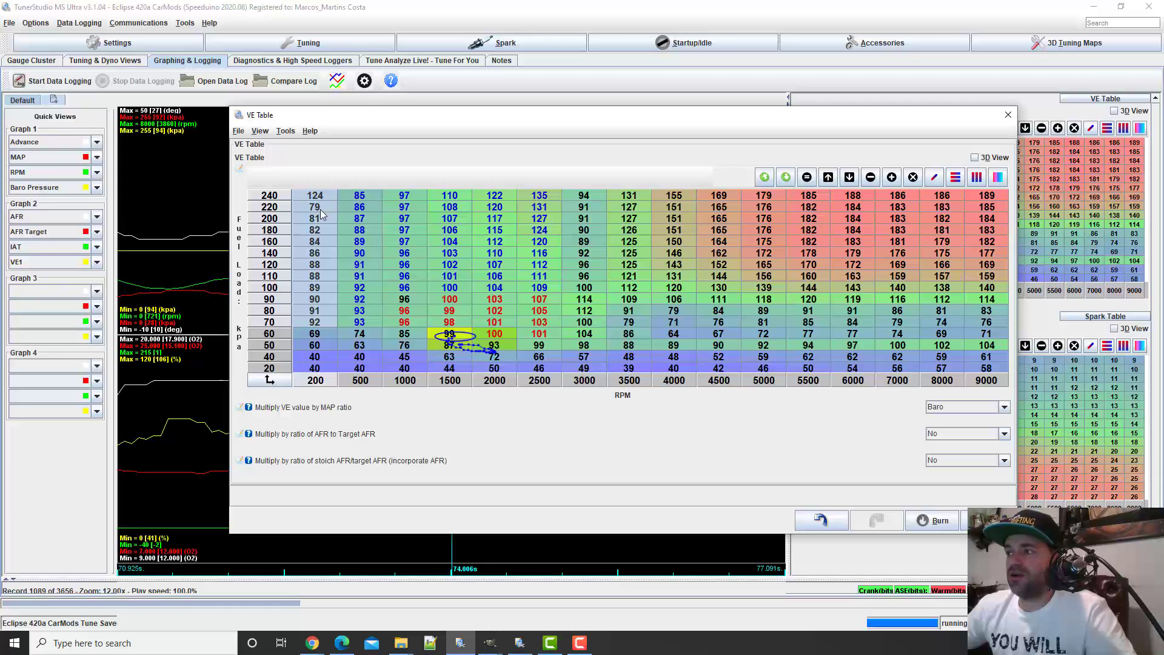
{"action": "left_click", "coordinate": [976, 176]}
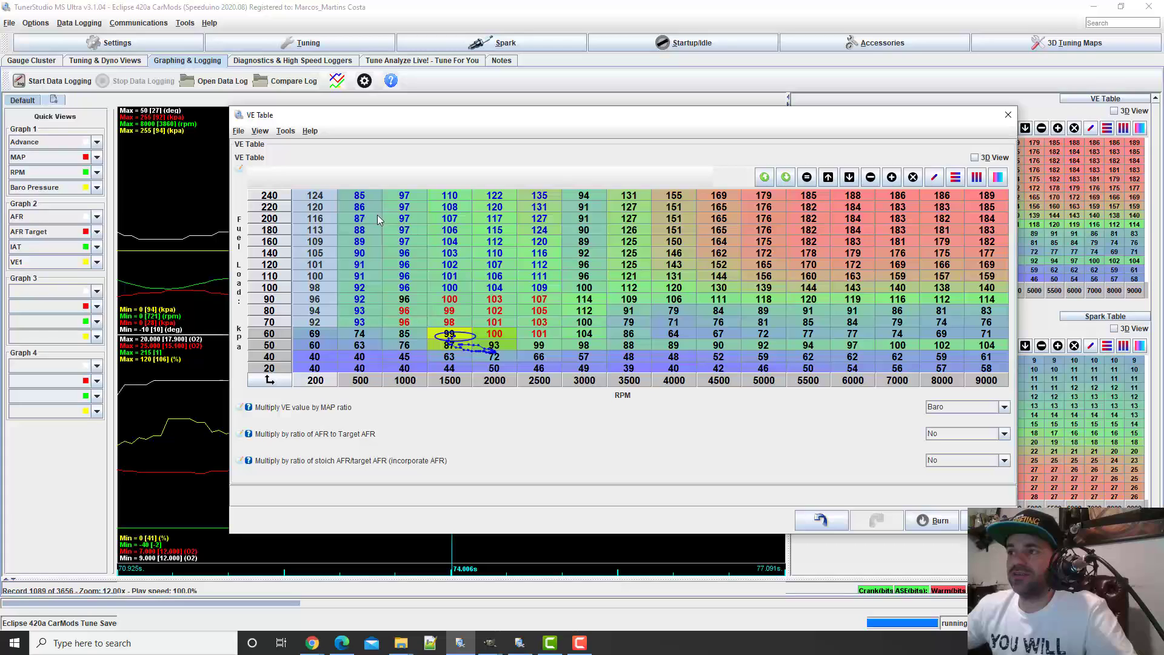
{"action": "left_click_drag", "start_coordinate": [328, 197], "coordinate": [531, 326]}
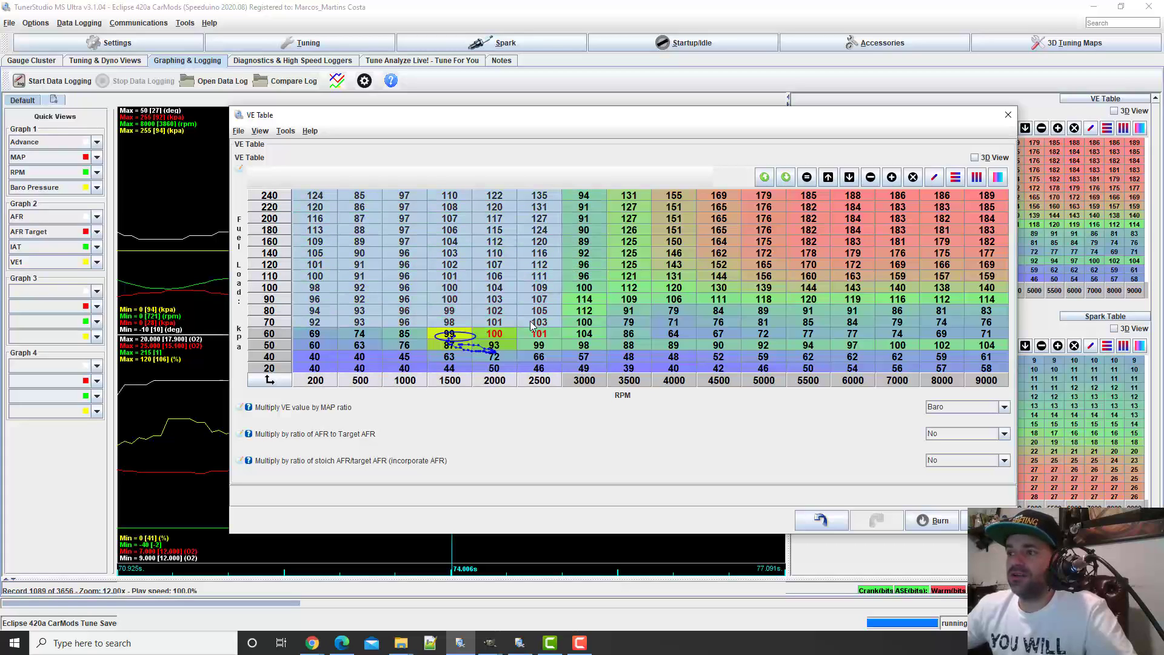
{"action": "left_click", "coordinate": [956, 177]}
{"action": "left_click", "coordinate": [503, 254]}
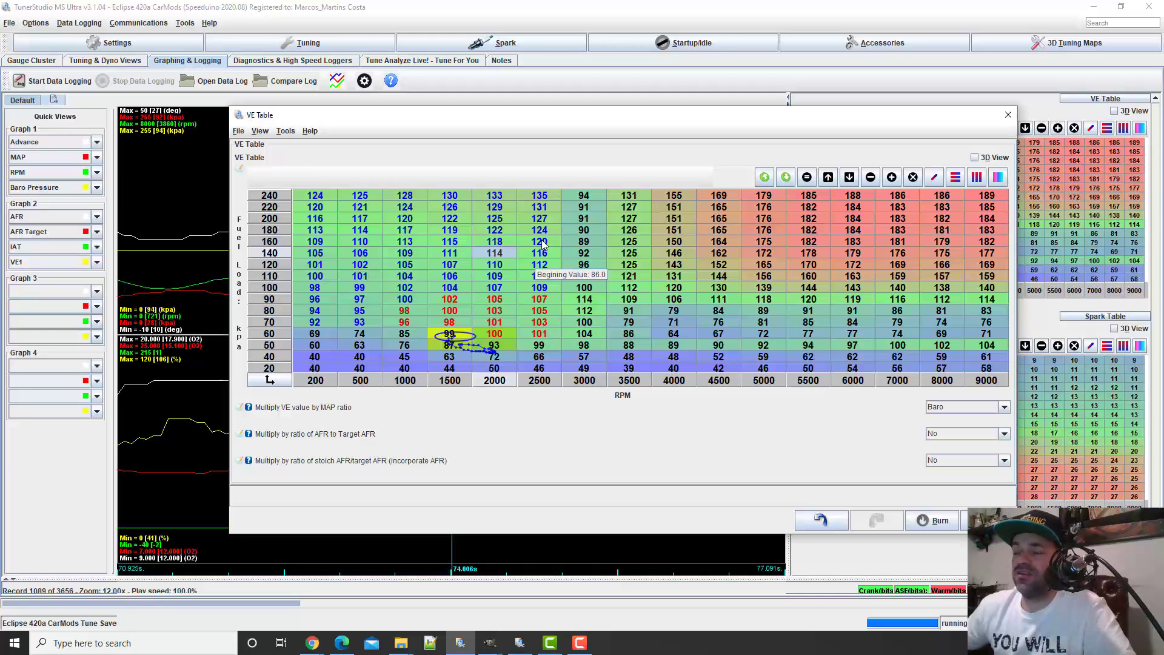
Examine how the 240 kPa row progresses from 2500 to 9000 RPM, checking the 3000, 3500 and 4000 RPM cells
{"action": "left_click", "coordinate": [541, 200]}
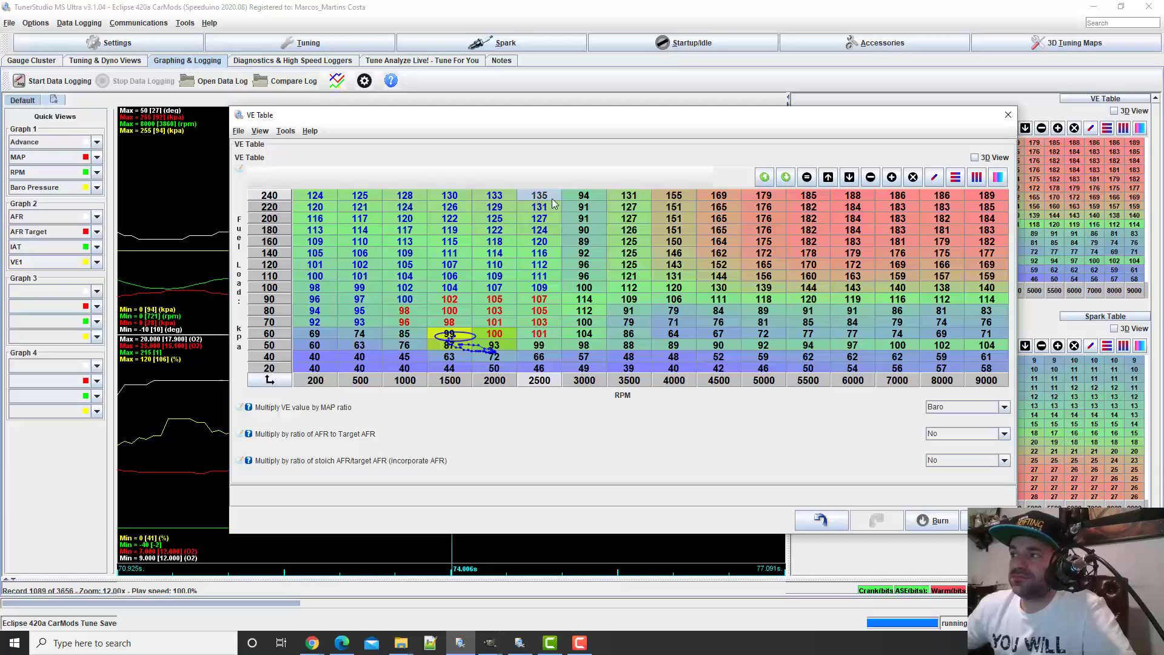
{"action": "left_click_drag", "start_coordinate": [554, 203], "coordinate": [1002, 203]}
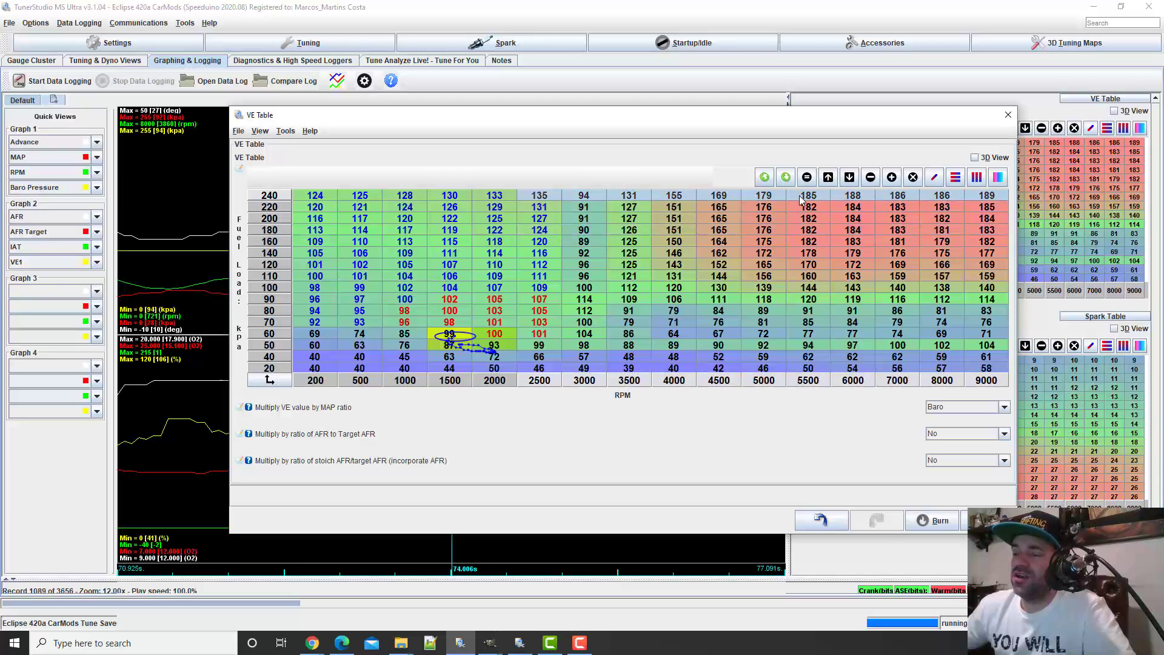
{"action": "left_click", "coordinate": [990, 199]}
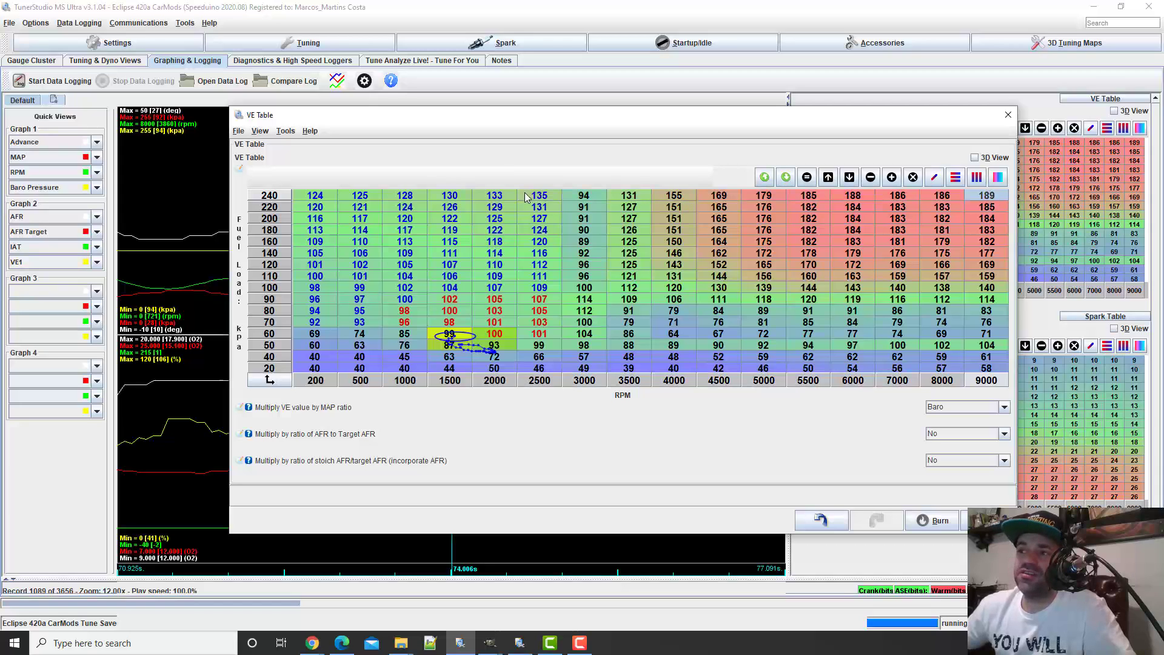
{"action": "left_click", "coordinate": [589, 197]}
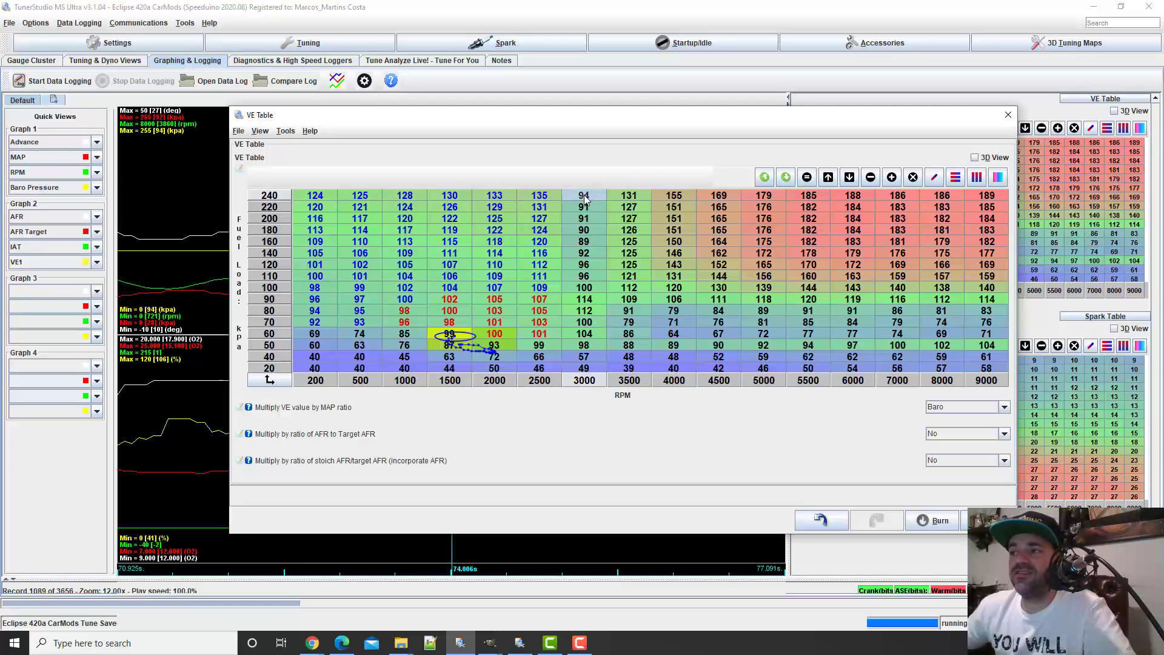
{"action": "left_click", "coordinate": [644, 199]}
{"action": "left_click", "coordinate": [673, 199]}
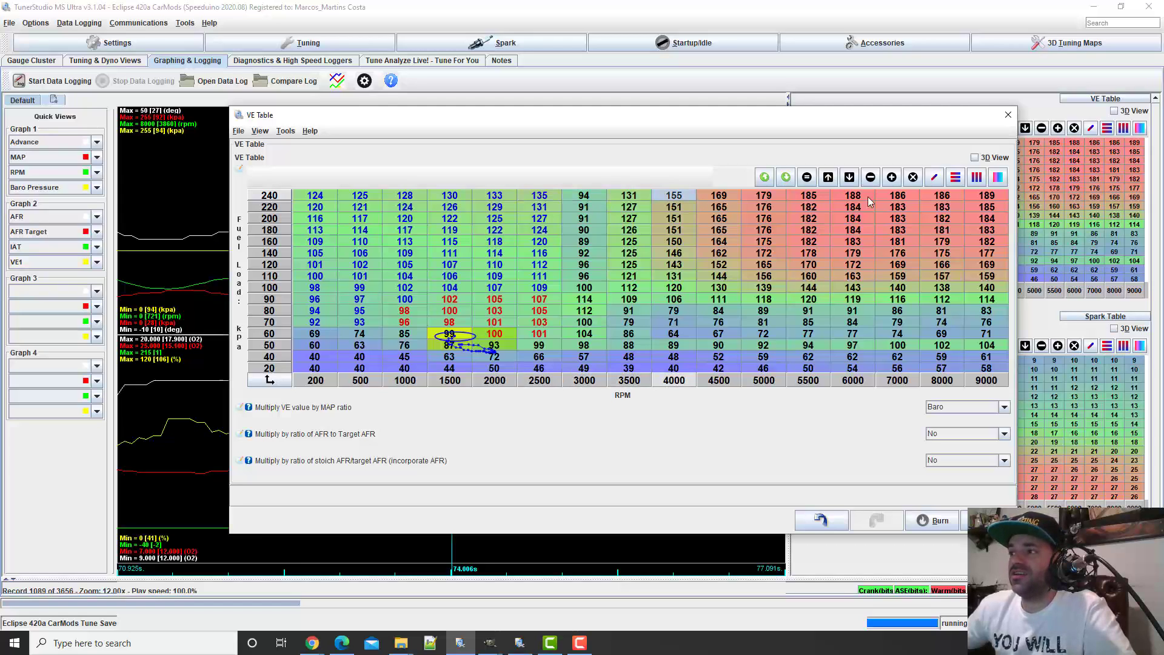
{"action": "left_click", "coordinate": [996, 199]}
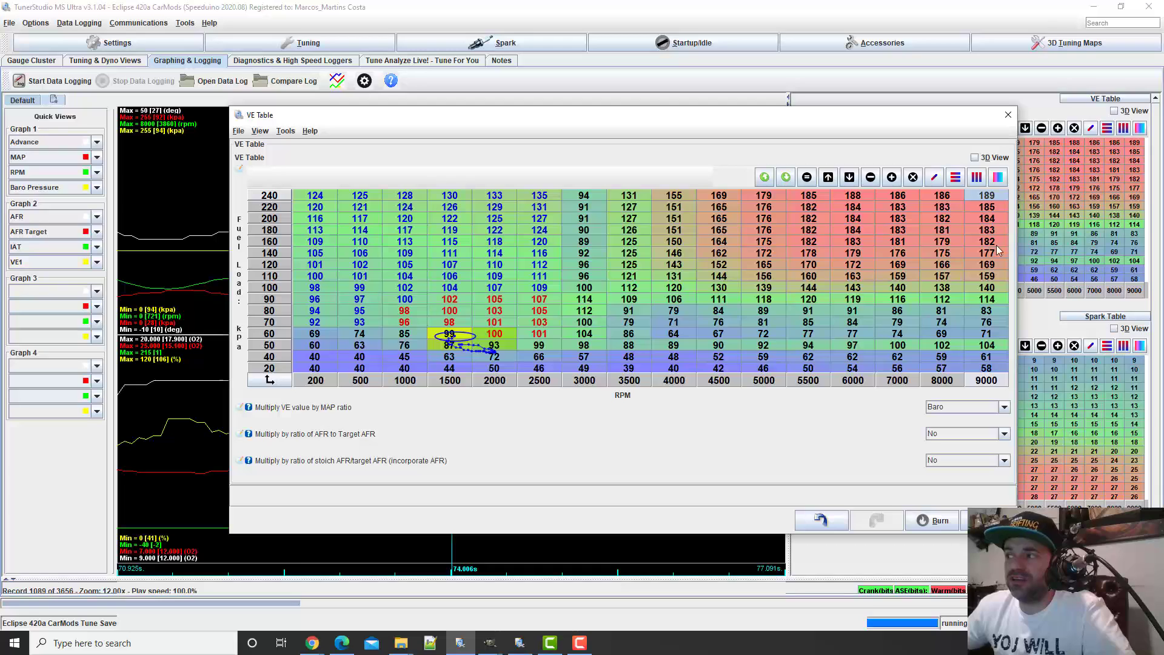
Interpolate the 240 kPa row horizontally from 2500 to 9000 RPM
{"action": "left_click_drag", "start_coordinate": [997, 265], "coordinate": [780, 200]}
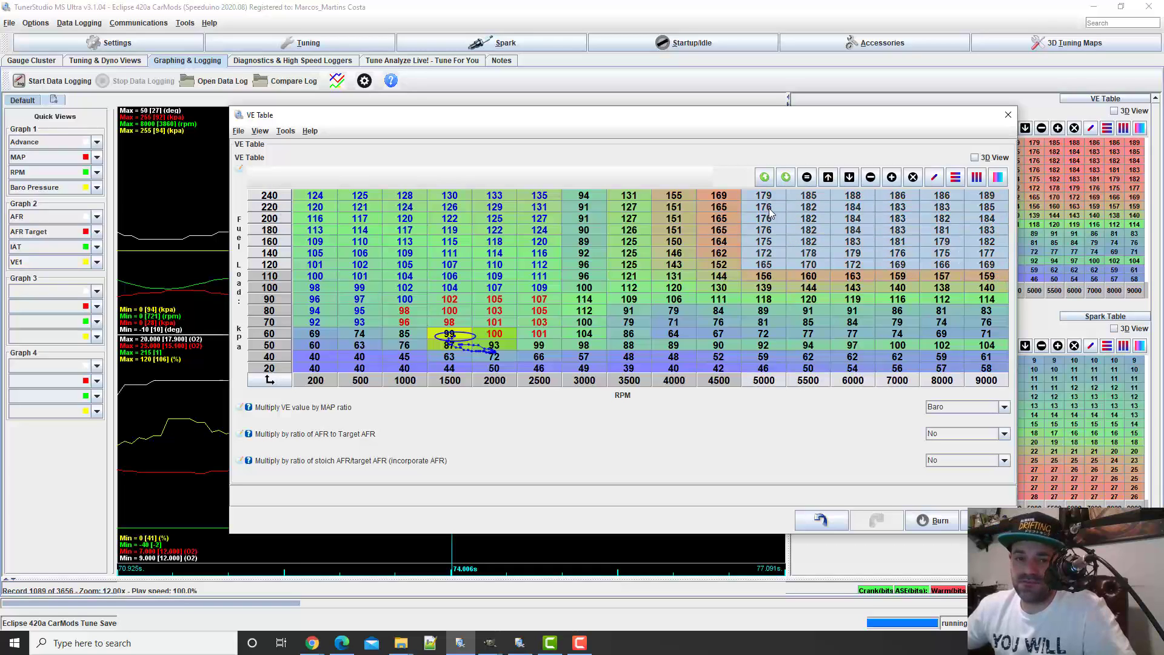
{"action": "left_click", "coordinate": [731, 210]}
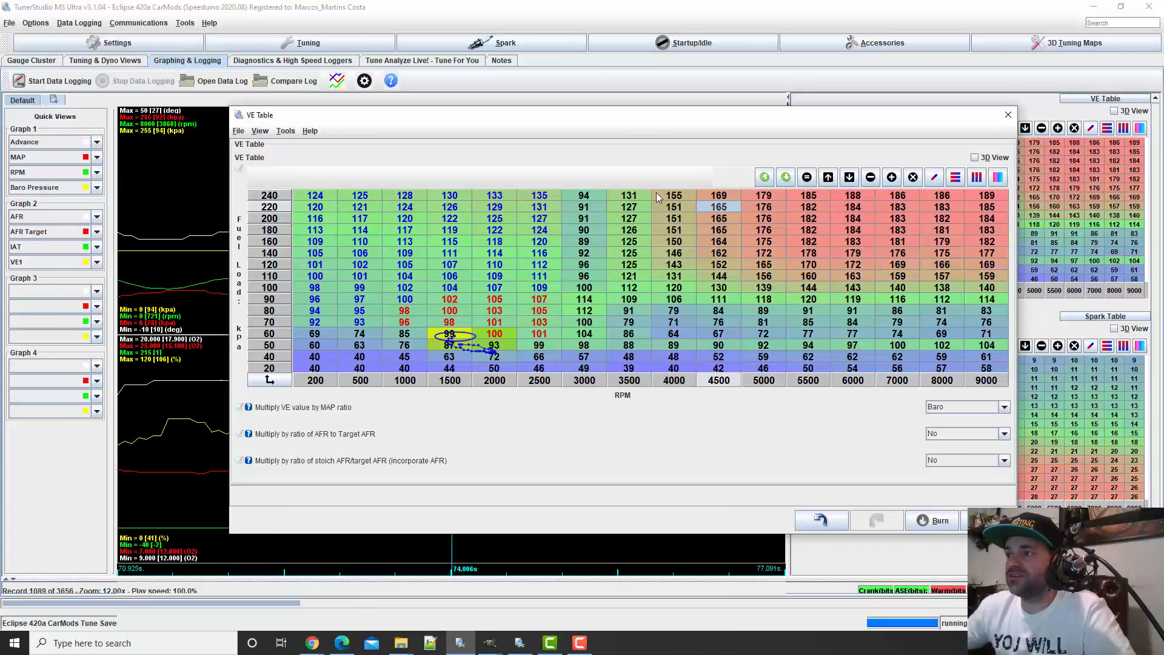
{"action": "left_click_drag", "start_coordinate": [549, 202], "coordinate": [991, 203]}
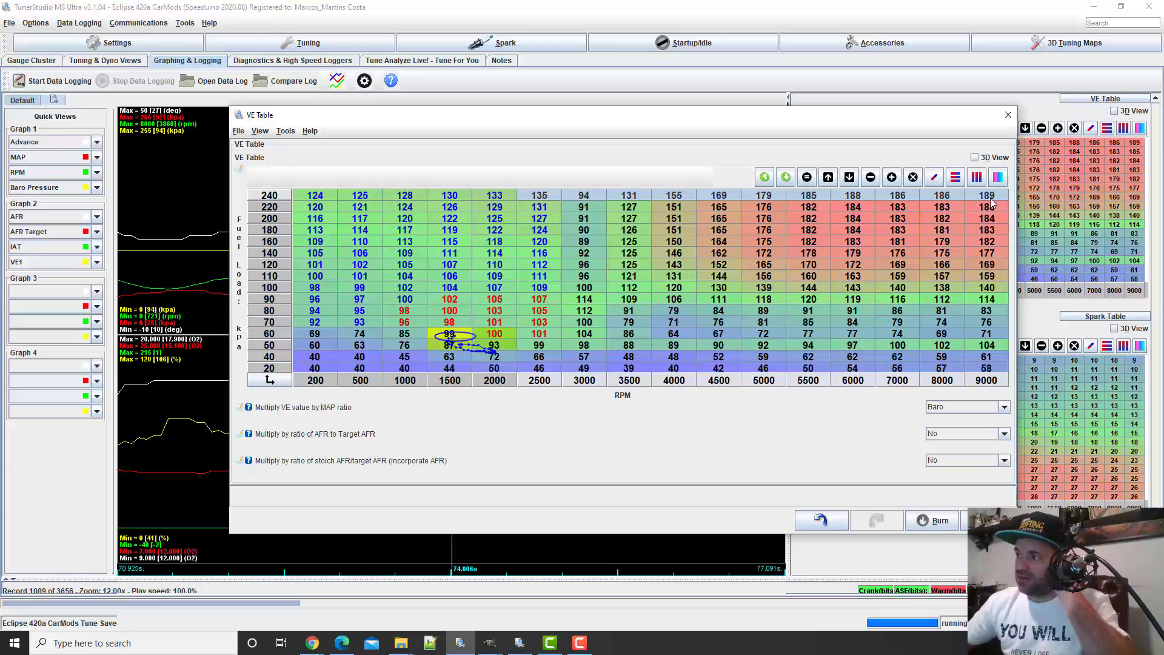
{"action": "left_click", "coordinate": [955, 176]}
{"action": "left_click", "coordinate": [809, 207]}
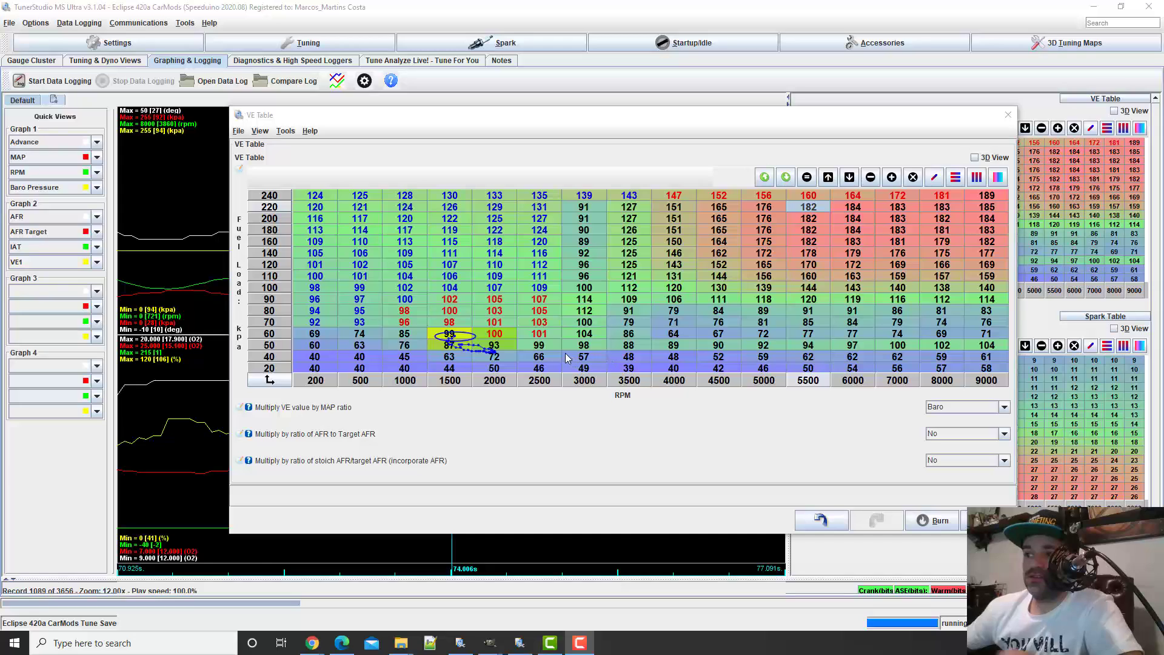
Set the 70 kPa, 9000 RPM cell to 117 and interpolate the 70 kPa row from 2500 to 9000 RPM
{"action": "left_click", "coordinate": [499, 323]}
{"action": "left_click", "coordinate": [539, 323]}
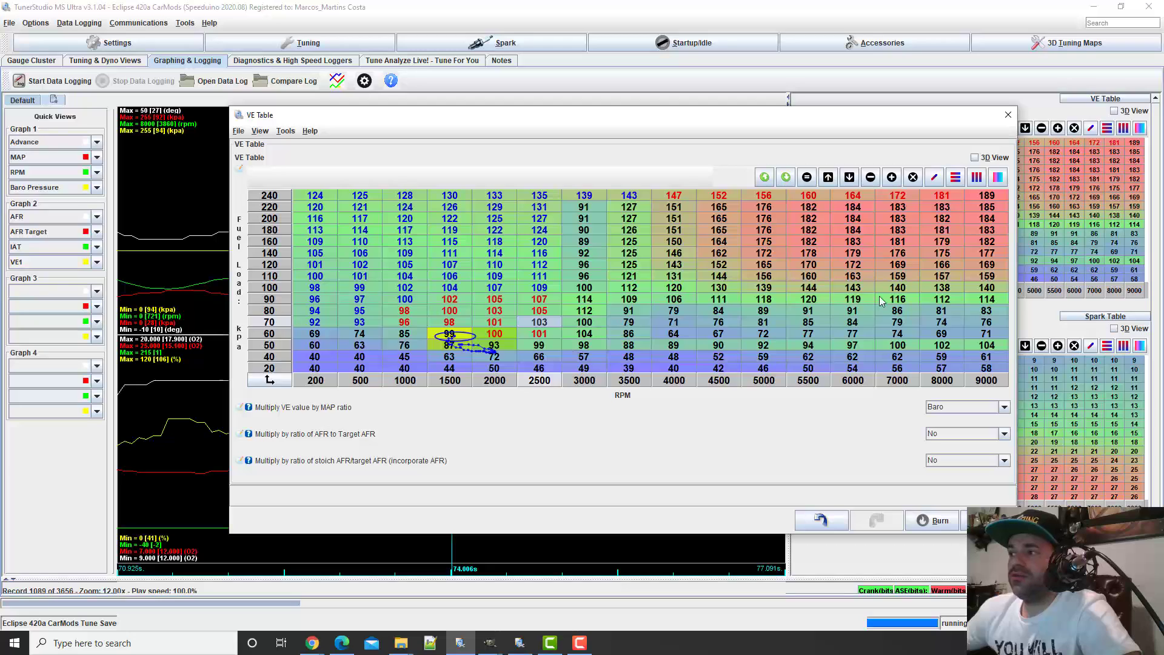
{"action": "left_click", "coordinate": [993, 324]}
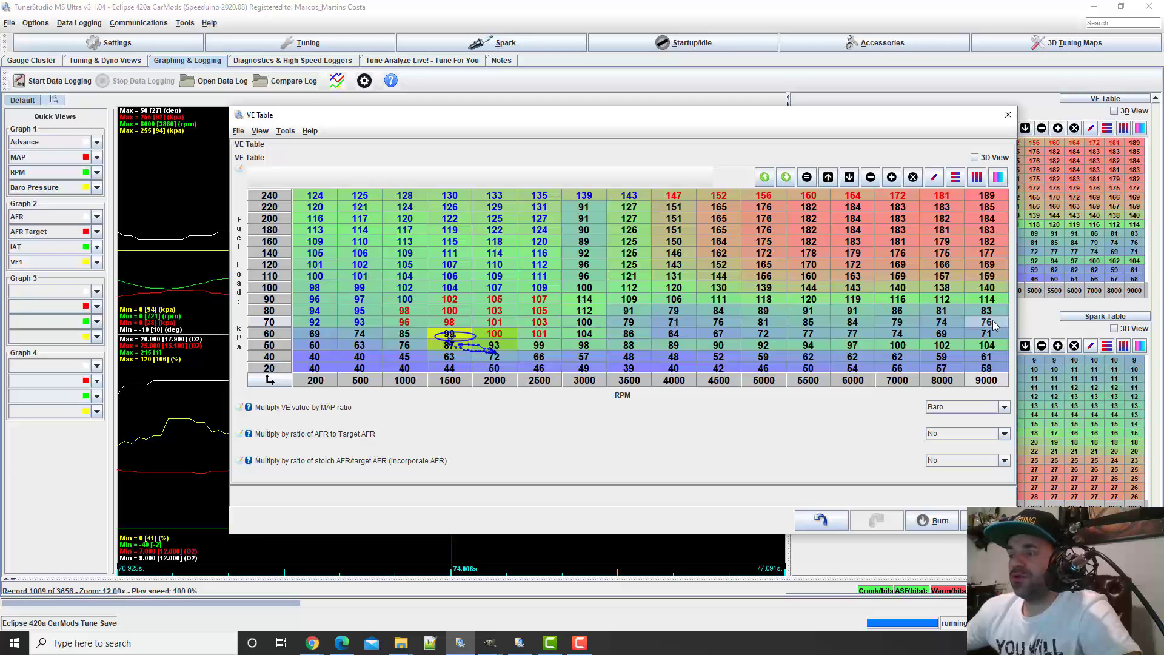
{"action": "type", "text": "11"}
{"action": "key", "text": "Return"}
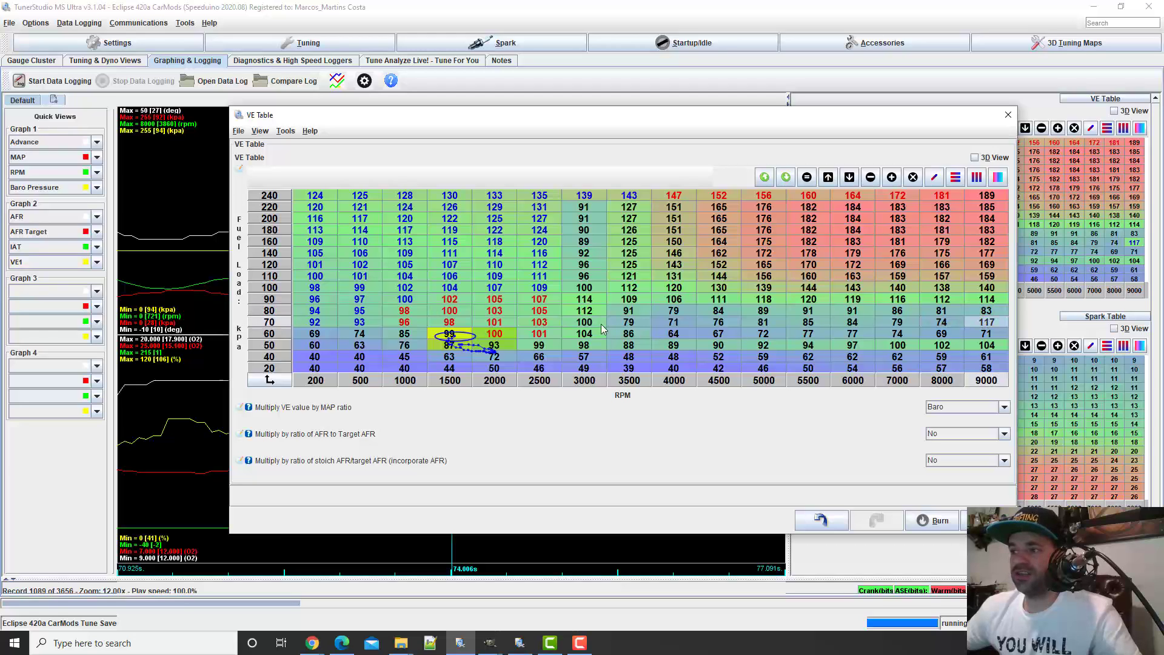
{"action": "left_click", "coordinate": [538, 322], "text": "shift"}
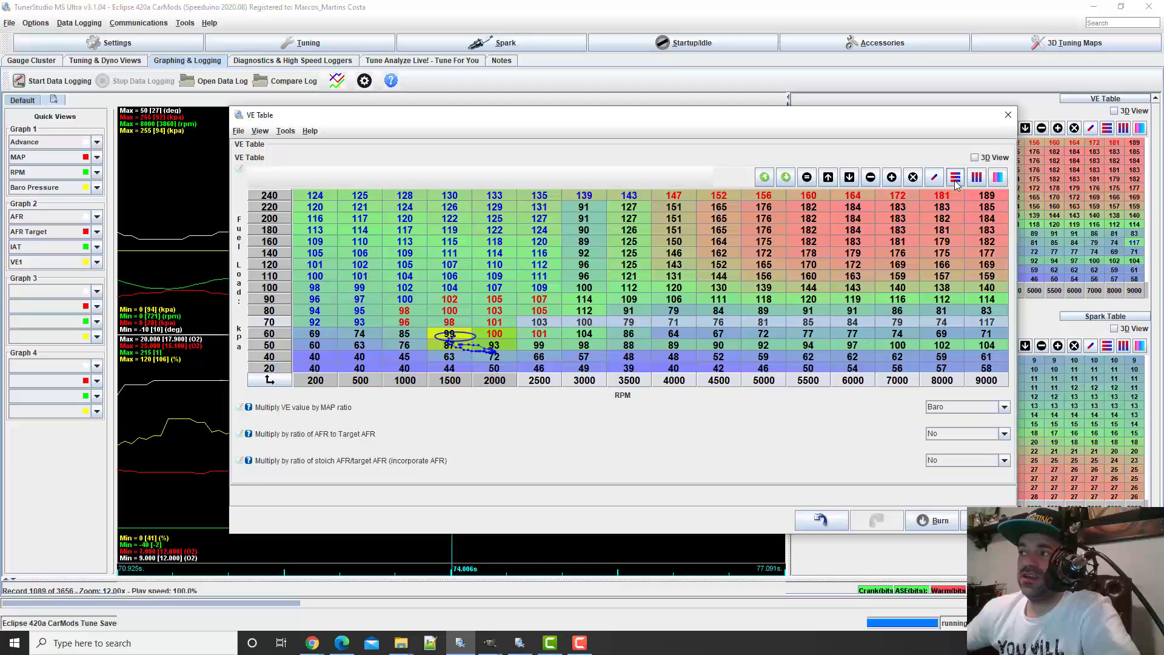
{"action": "left_click", "coordinate": [934, 177]}
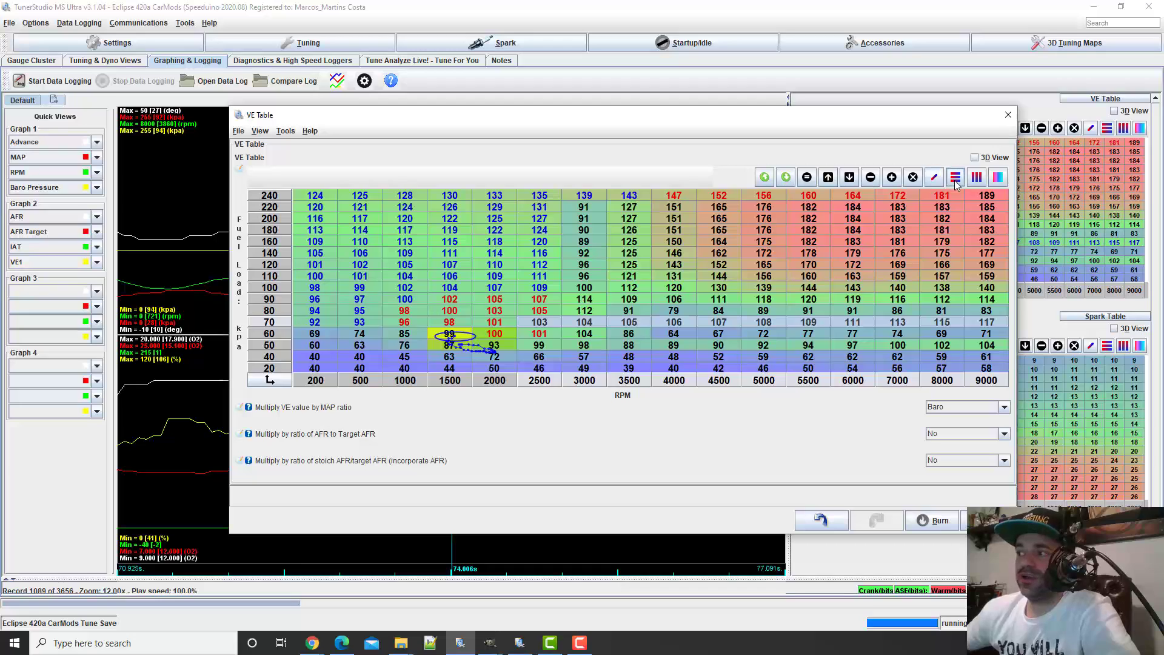
Set the 9000 RPM cells to 118 at 80 kPa and 120 at 90 kPa
{"action": "left_click", "coordinate": [993, 324]}
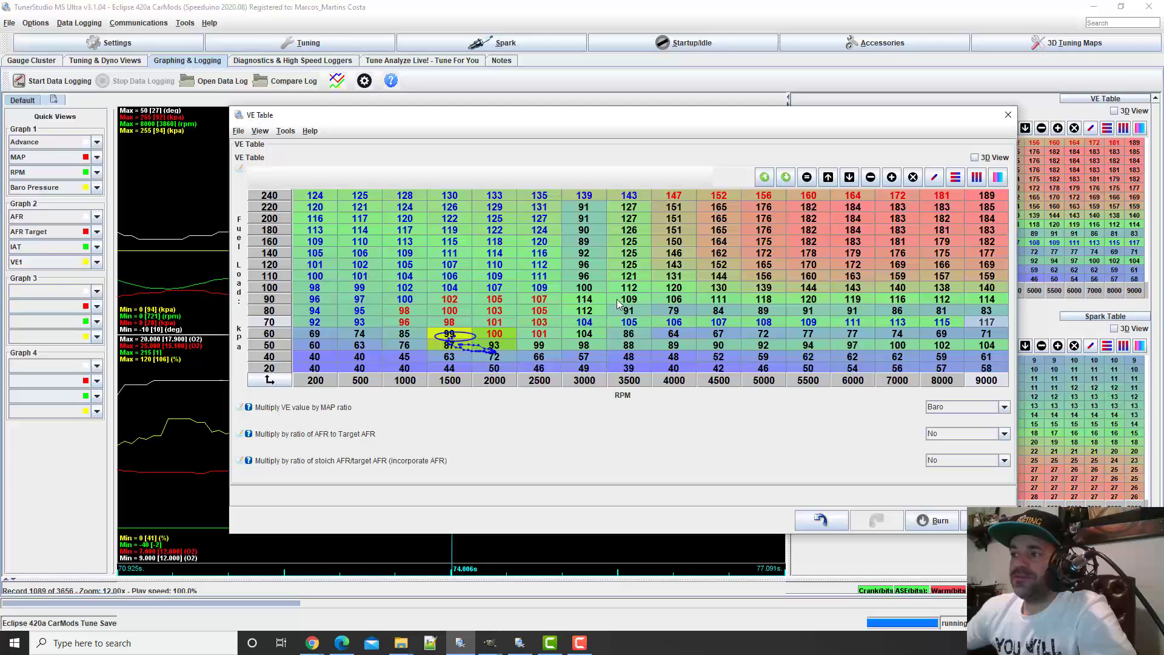
{"action": "left_click", "coordinate": [988, 310]}
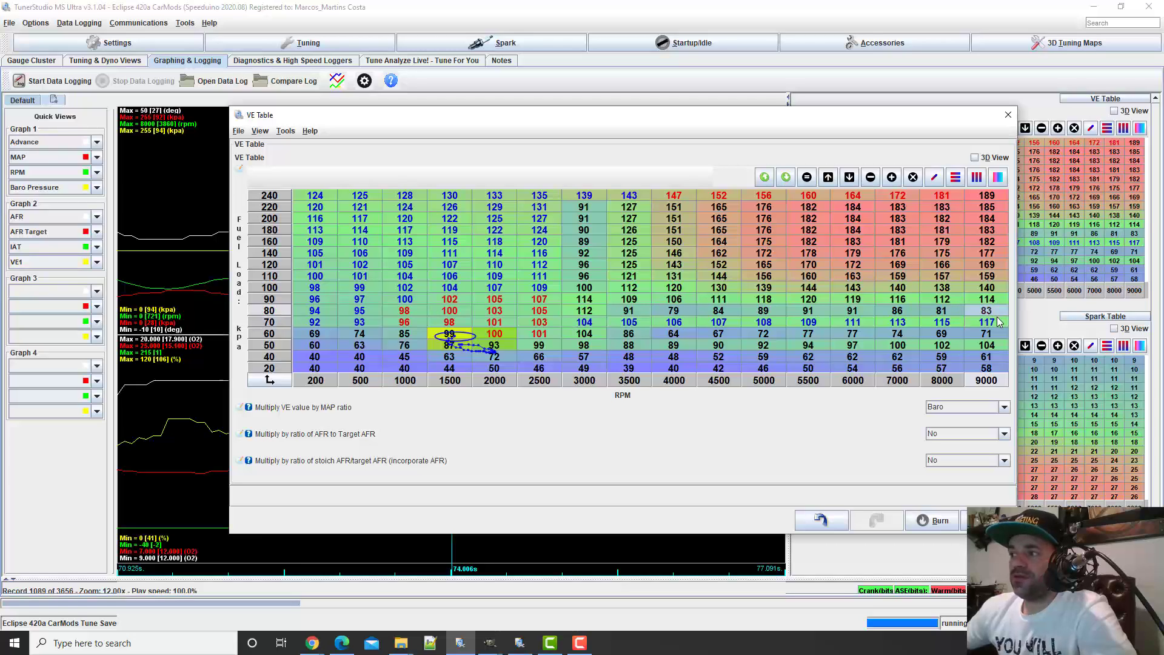
{"action": "type", "text": "11"}
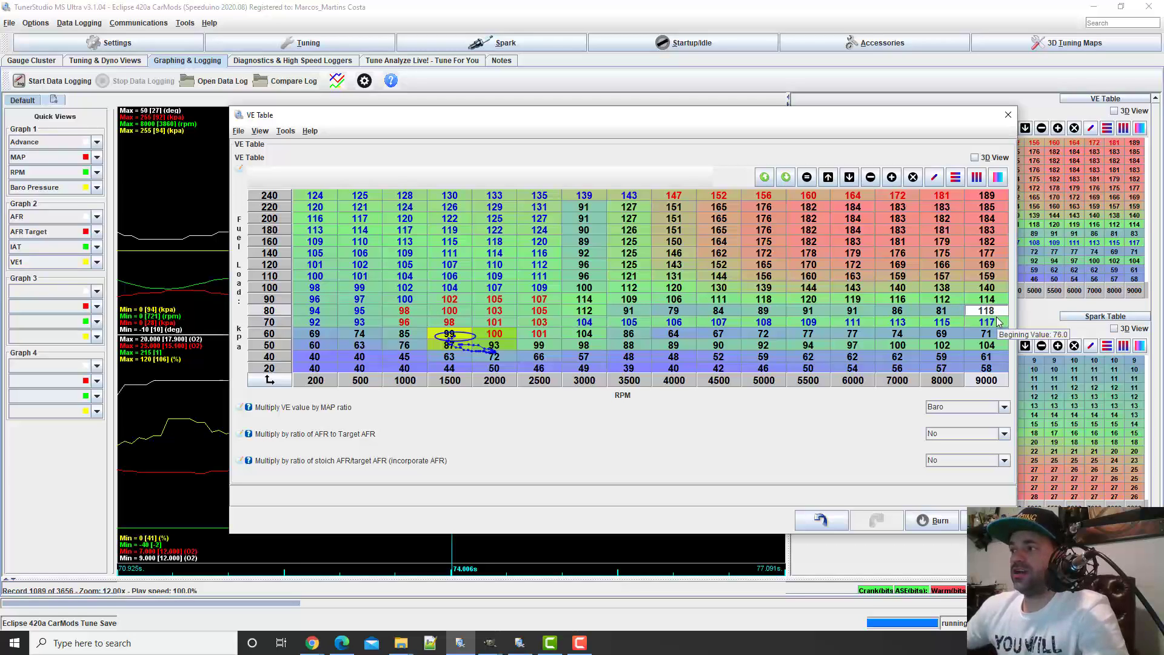
{"action": "type", "text": "8"}
{"action": "left_click", "coordinate": [993, 302]}
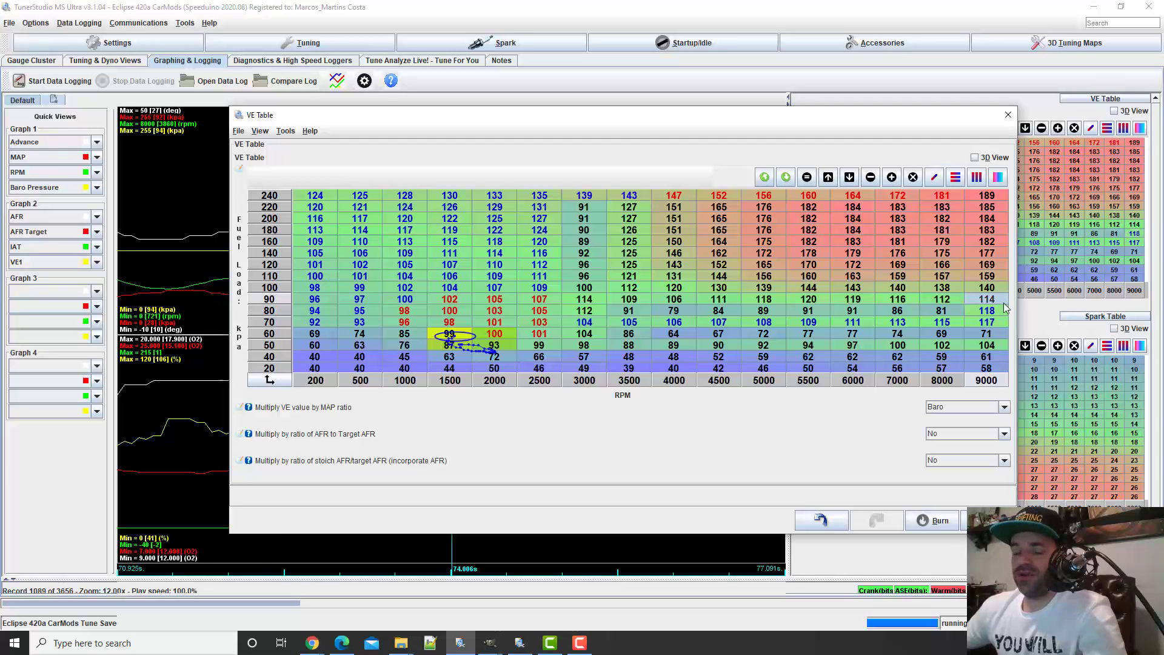
{"action": "type", "text": "120"}
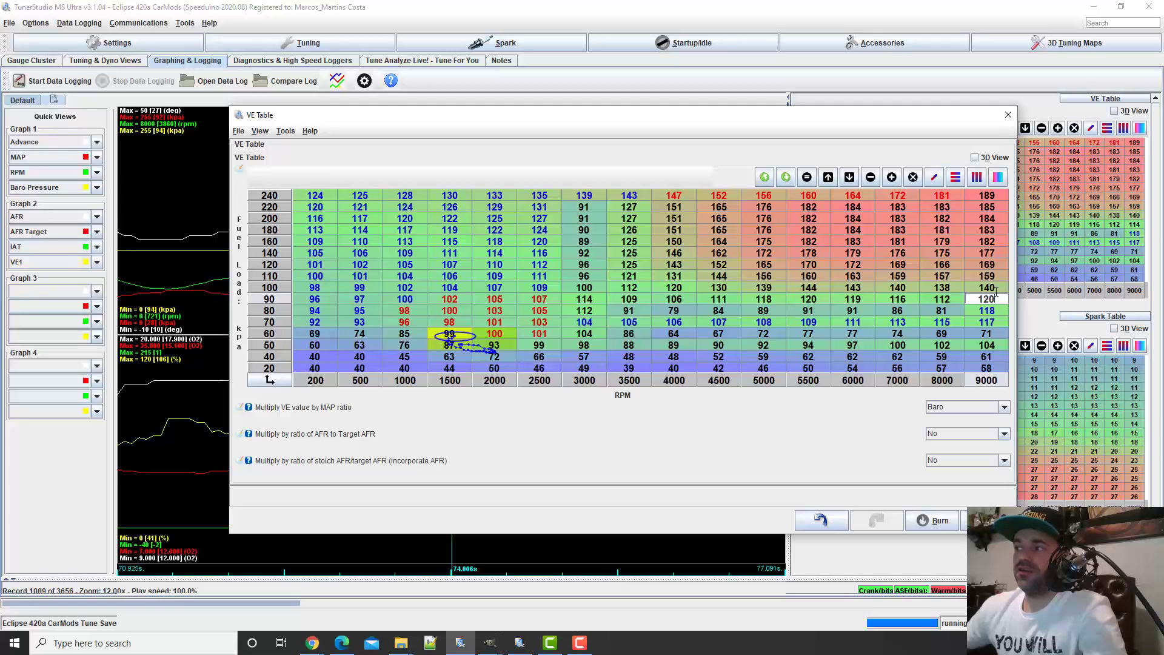
Interpolate the 9000 RPM column vertically from 90 to 120 kPa
{"action": "left_click", "coordinate": [996, 292]}
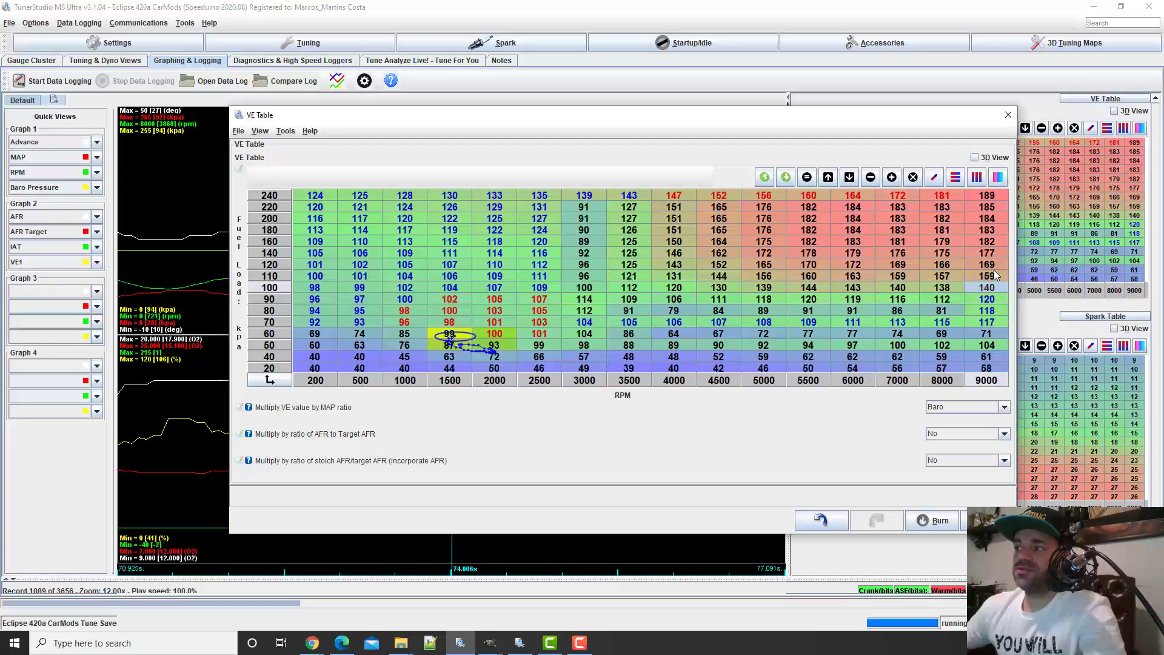
{"action": "left_click_drag", "start_coordinate": [997, 301], "coordinate": [1000, 205]}
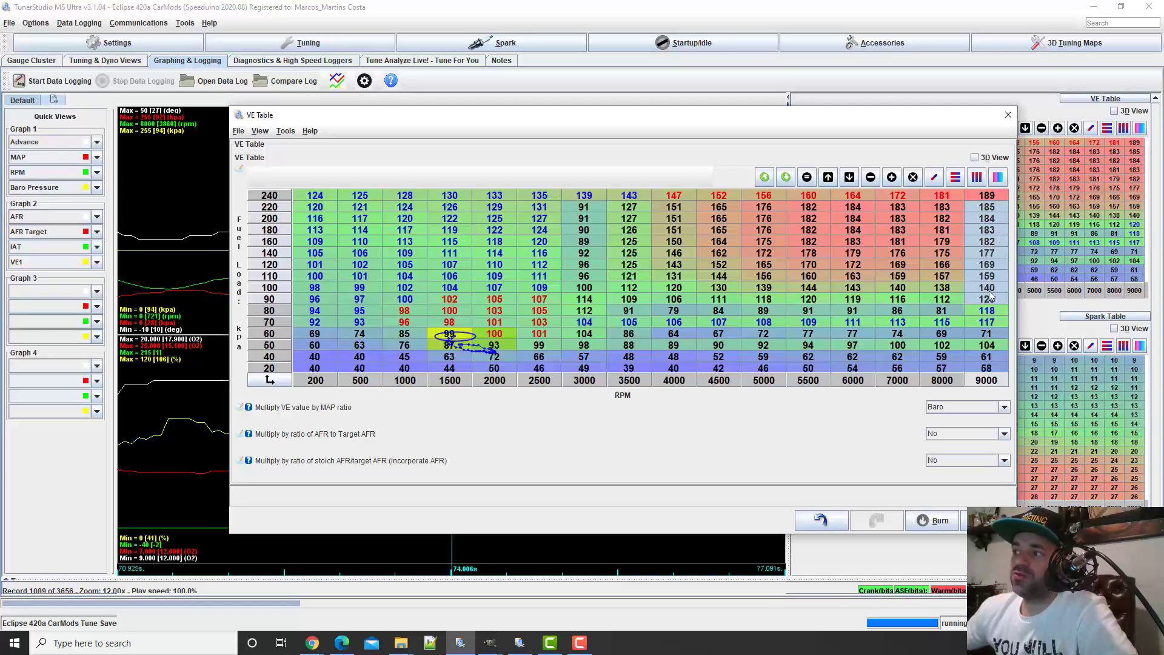
{"action": "left_click_drag", "start_coordinate": [992, 302], "coordinate": [987, 271]}
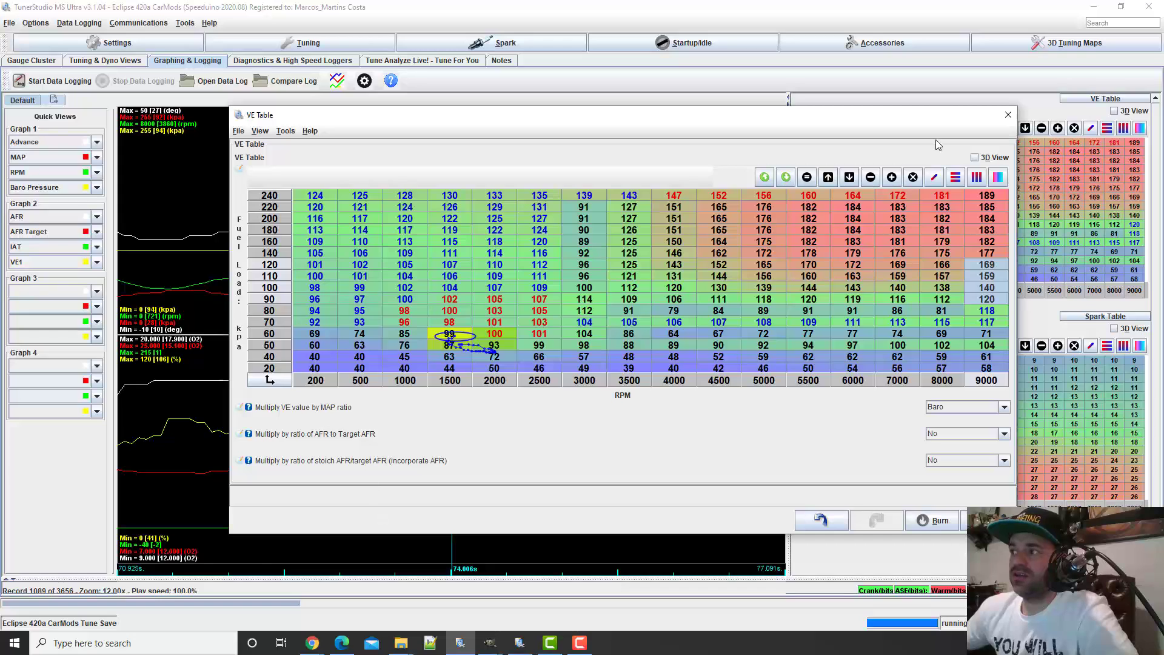
{"action": "left_click", "coordinate": [976, 177]}
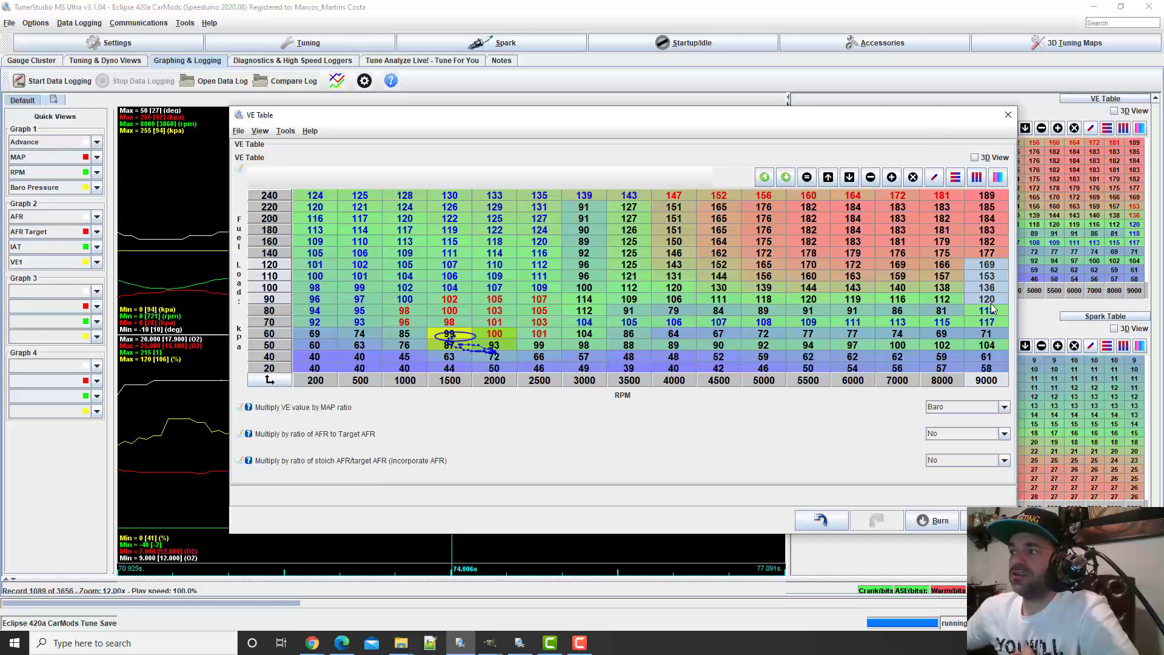
Interpolate the 70 to 90 kPa block and the 100 to 220 kPa block, each from 2500 to 9000 RPM
{"action": "left_click_drag", "start_coordinate": [989, 299], "coordinate": [552, 328]}
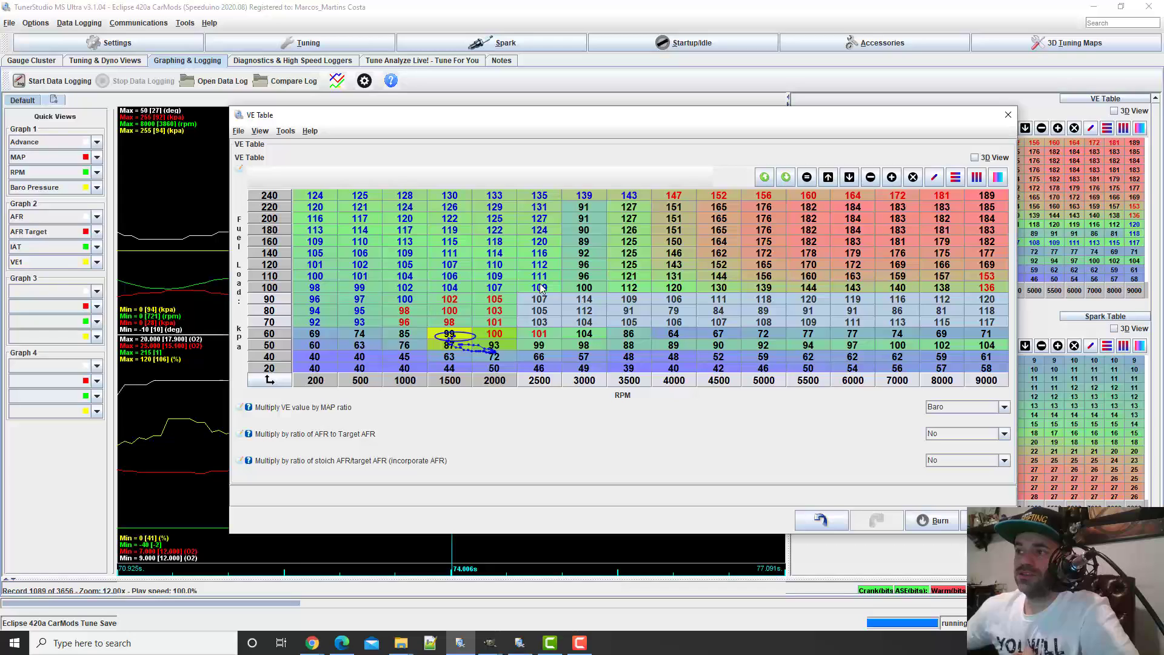
{"action": "left_click", "coordinate": [933, 177]}
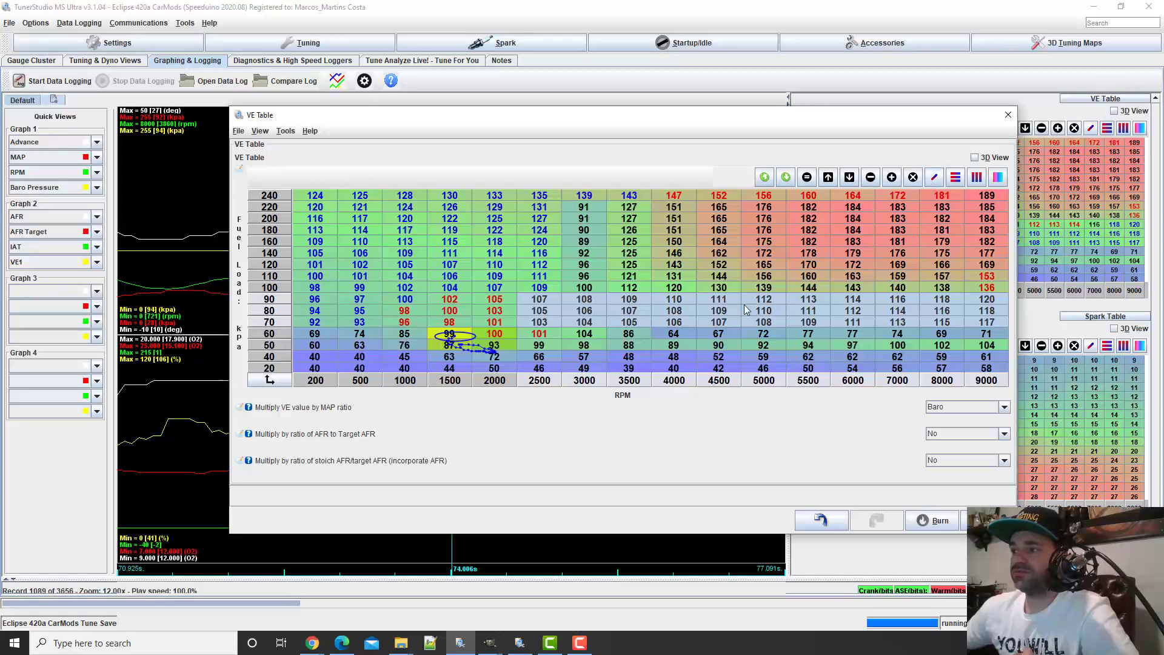
{"action": "left_click", "coordinate": [995, 289]}
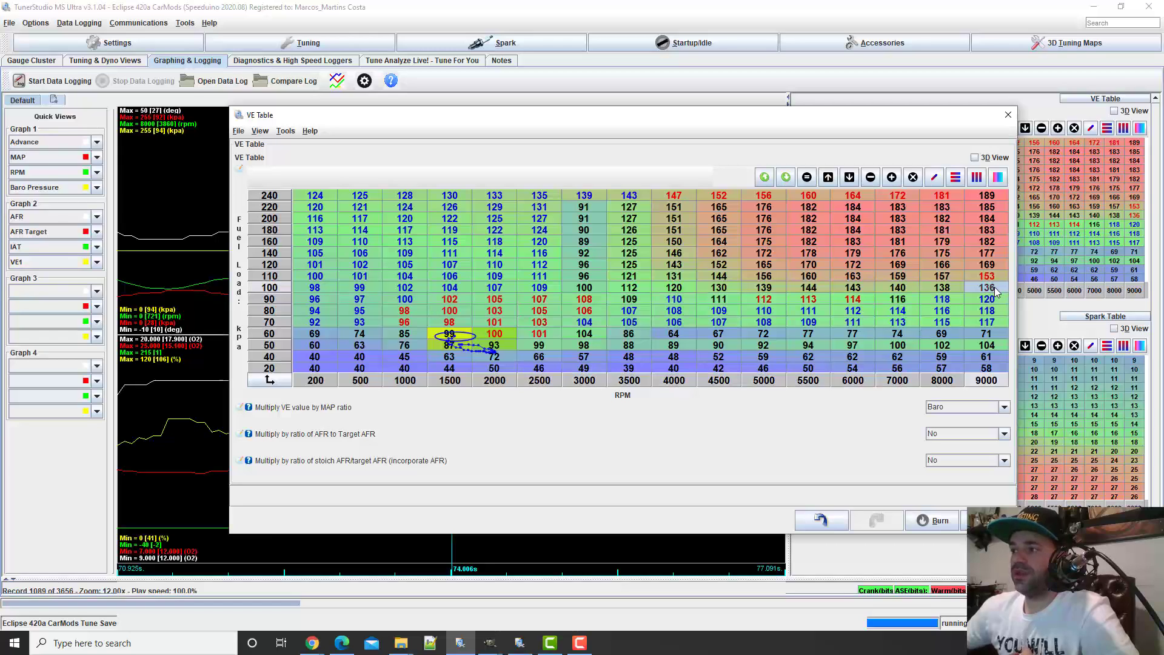
{"action": "left_click_drag", "start_coordinate": [995, 289], "coordinate": [542, 211]}
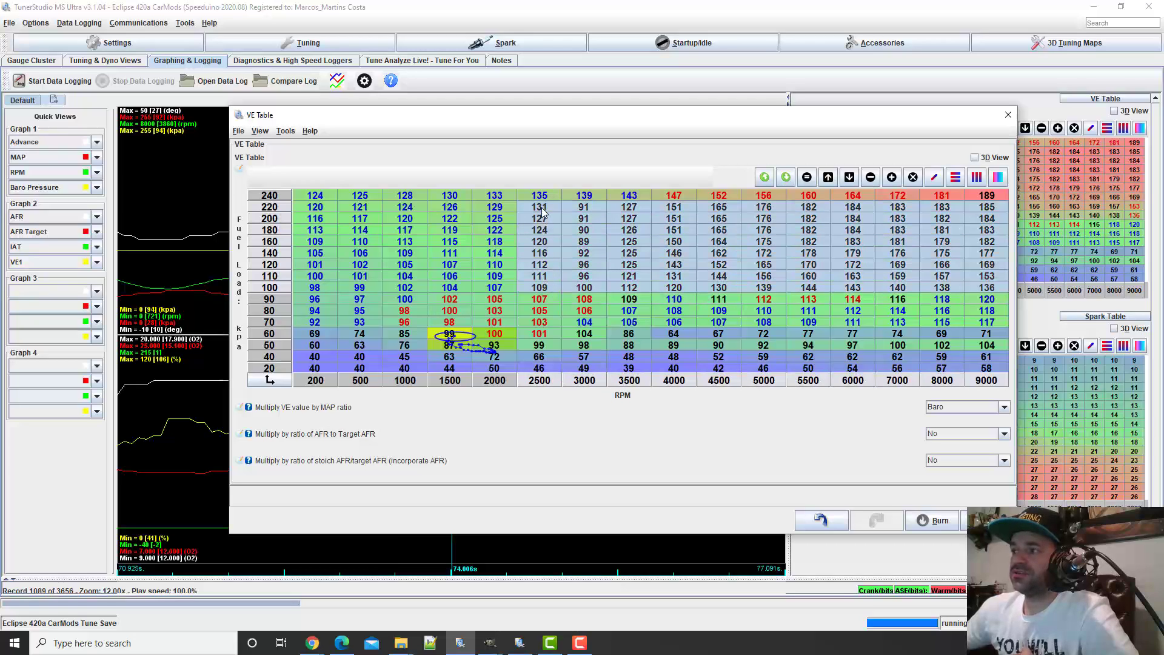
{"action": "left_click", "coordinate": [934, 177]}
{"action": "left_click", "coordinate": [899, 242]}
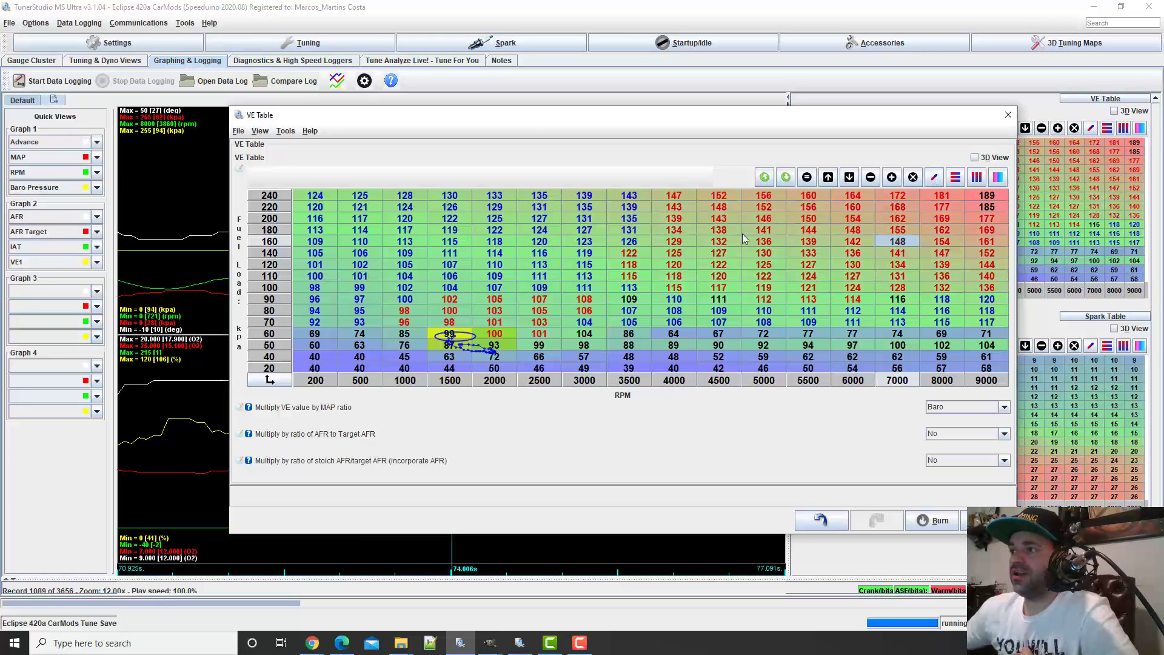
Examine the VE surface in 3D from the side, pick the lowest point of the dip to identify its cell, and return to the grid
{"action": "left_click", "coordinate": [974, 157]}
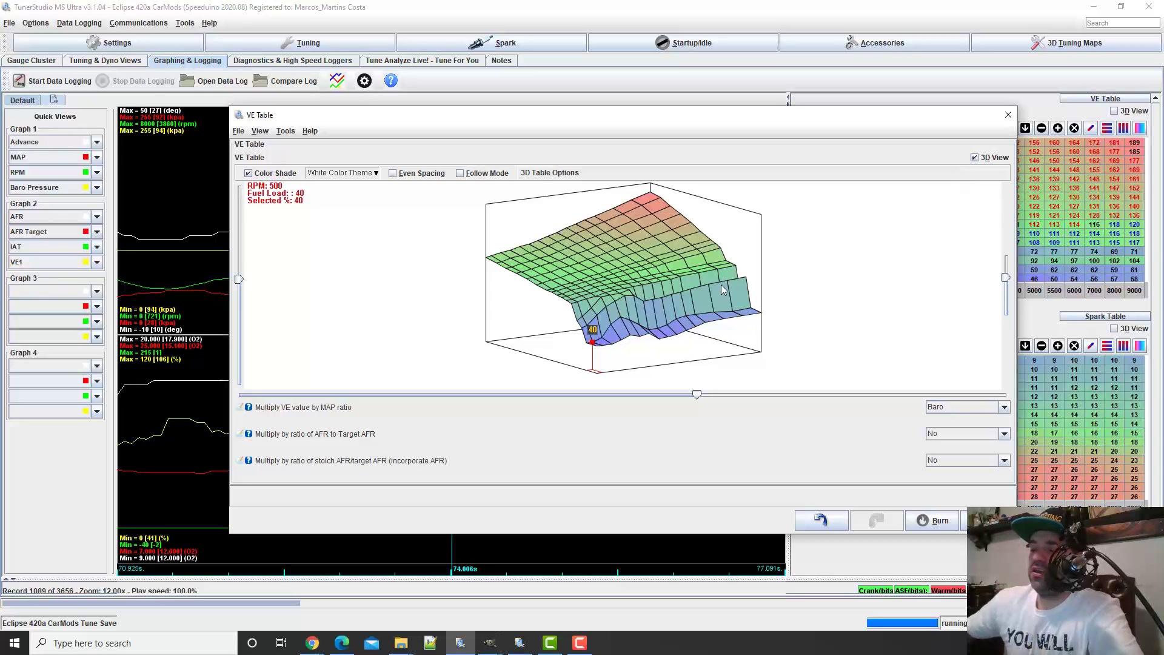
{"action": "left_click_drag", "start_coordinate": [780, 329], "coordinate": [373, 319]}
{"action": "left_click_drag", "start_coordinate": [578, 317], "coordinate": [550, 319]}
{"action": "left_click", "coordinate": [563, 314]}
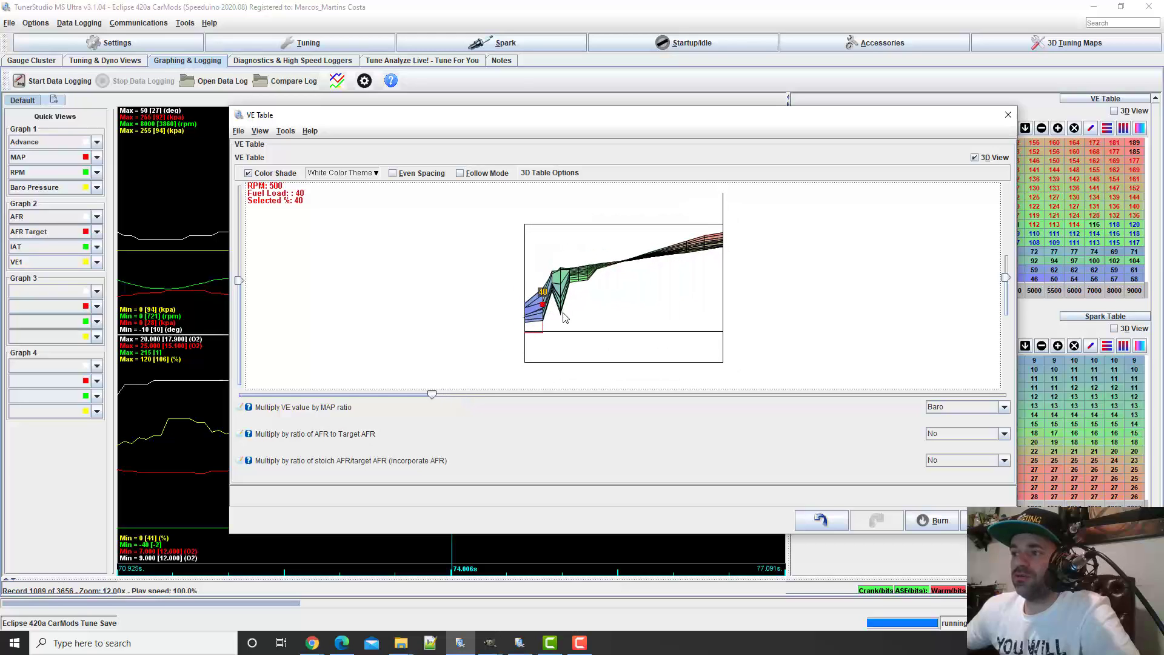
{"action": "left_click", "coordinate": [562, 318]}
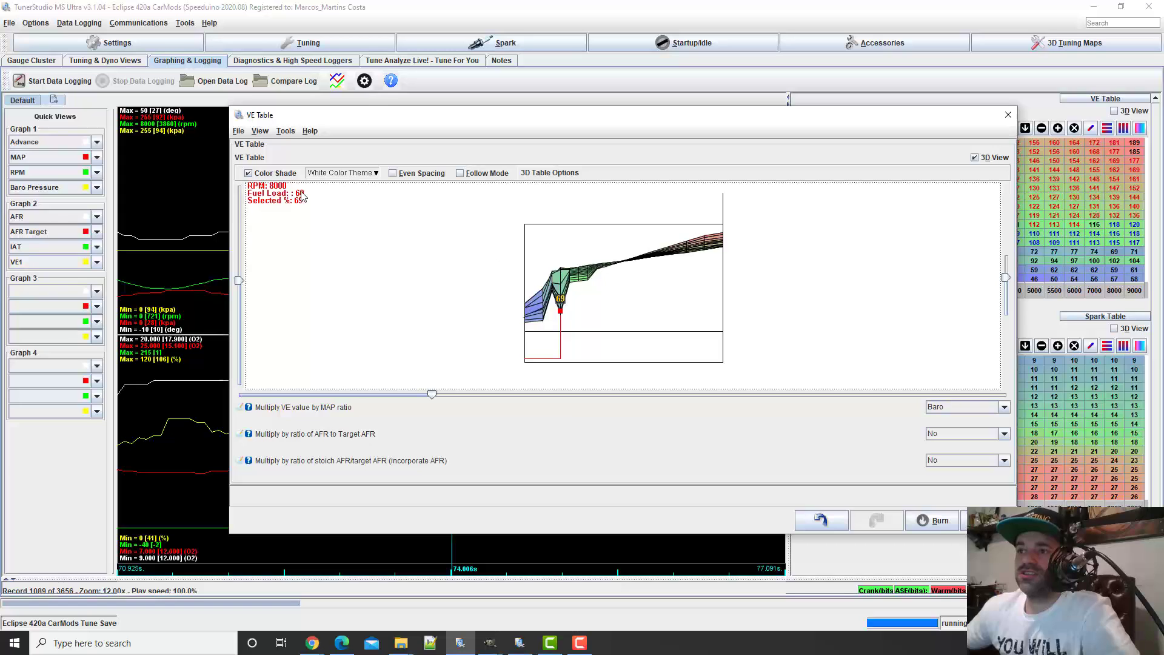
{"action": "left_click", "coordinate": [974, 157]}
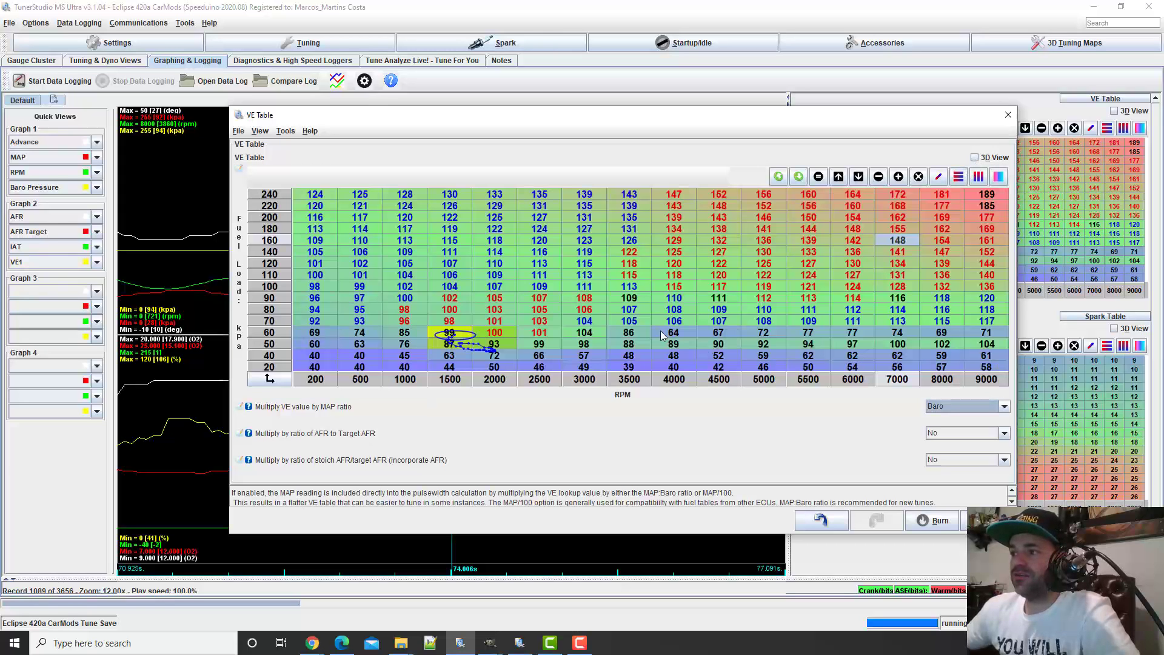
Set the 60 kPa, 3000 RPM cell to 101
{"action": "left_click_drag", "start_coordinate": [629, 332], "coordinate": [983, 334]}
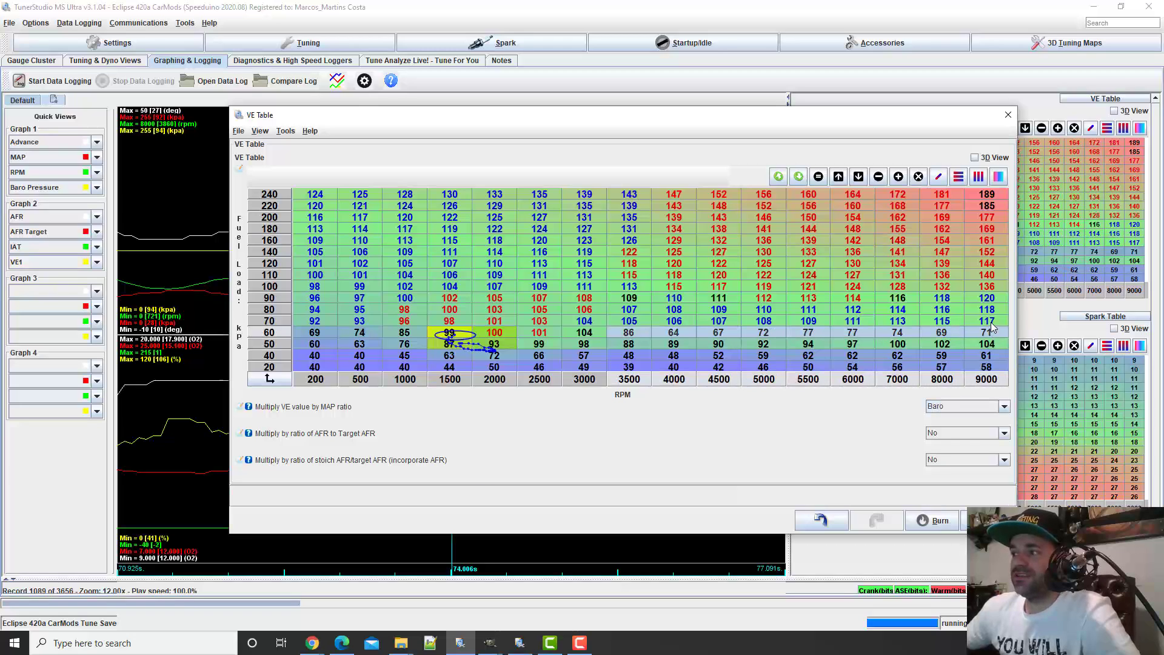
{"action": "left_click", "coordinate": [537, 334]}
{"action": "left_click", "coordinate": [573, 331]}
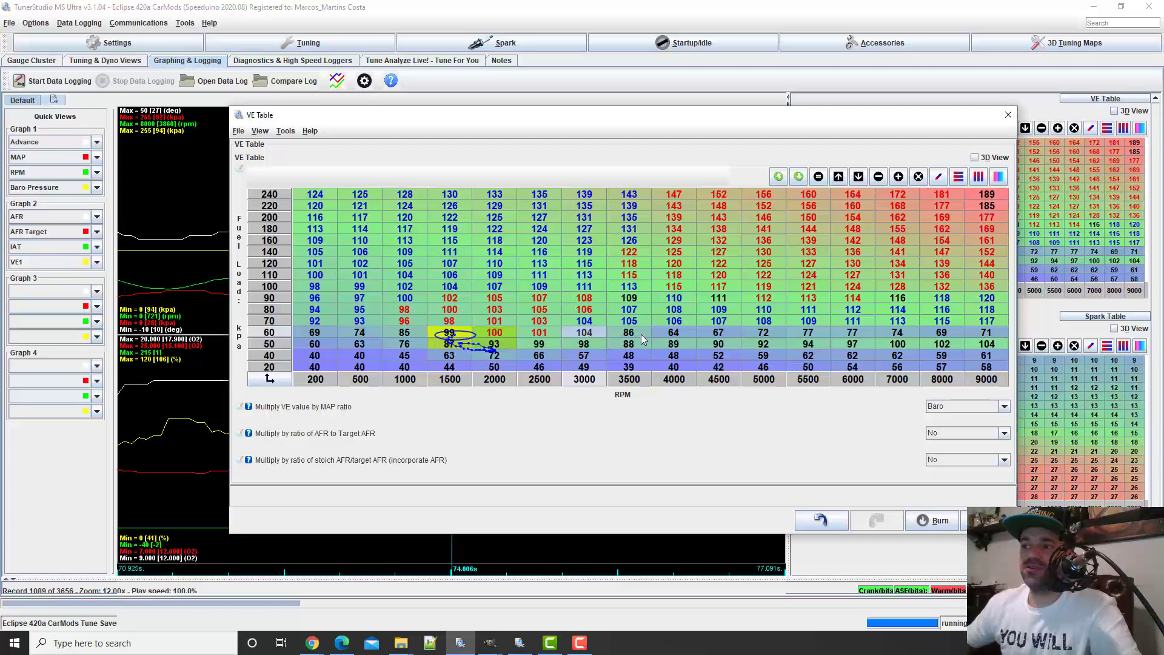
{"action": "type", "text": "101"}
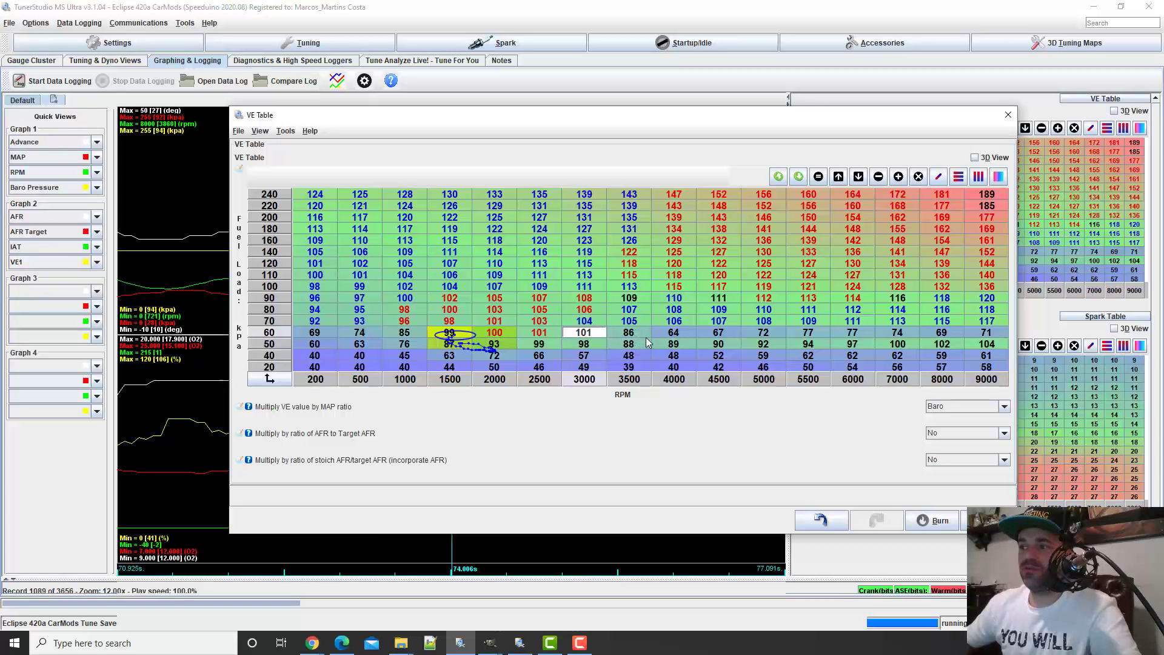
{"action": "left_click", "coordinate": [628, 334]}
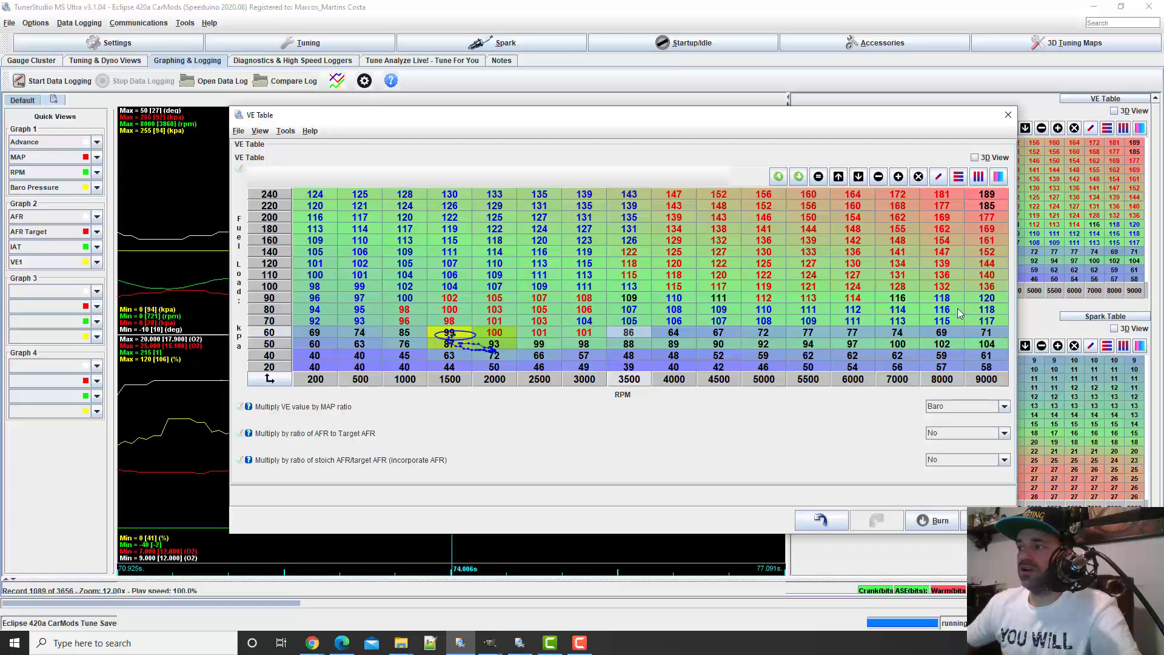
Set the 60 kPa, 9000 RPM cell to 115 and interpolate the 60 kPa row horizontally from 3000 to 9000 RPM
{"action": "left_click", "coordinate": [995, 336]}
{"action": "type", "text": "11"}
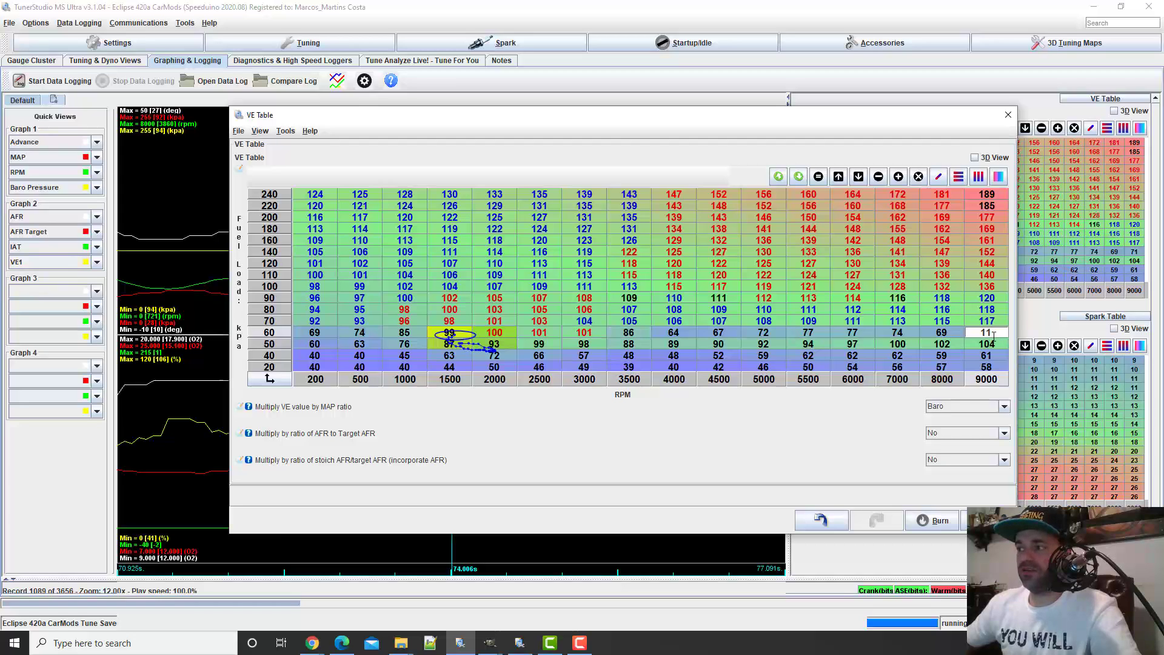
{"action": "type", "text": "5"}
{"action": "key", "text": "Return"}
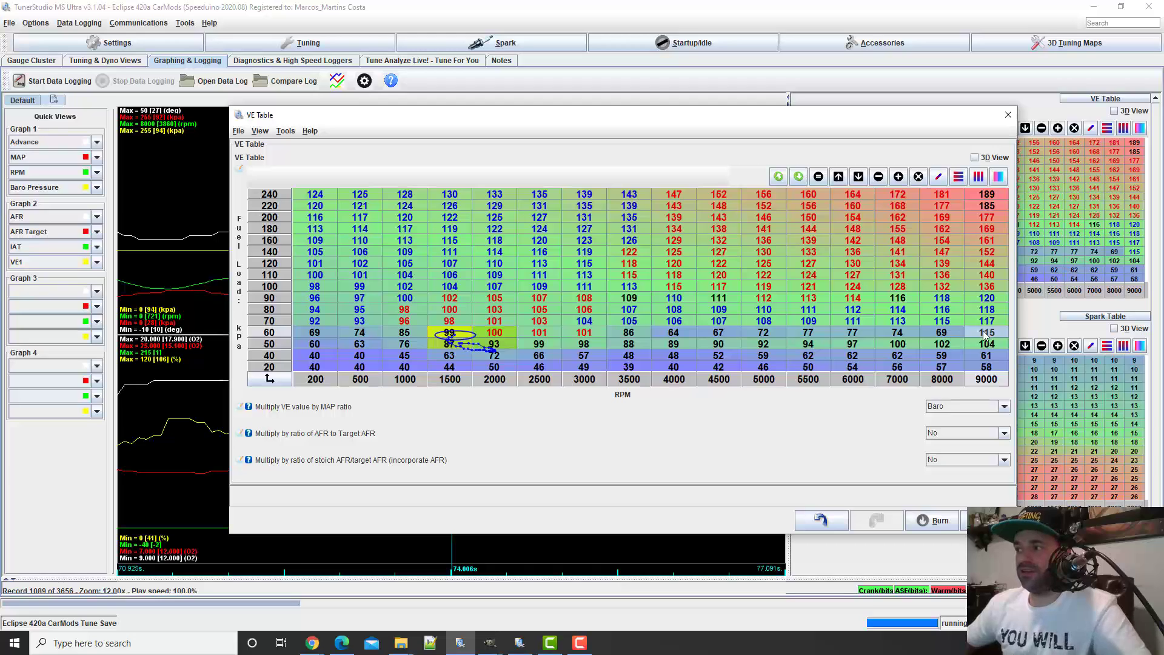
{"action": "left_click_drag", "start_coordinate": [685, 339], "coordinate": [584, 334]}
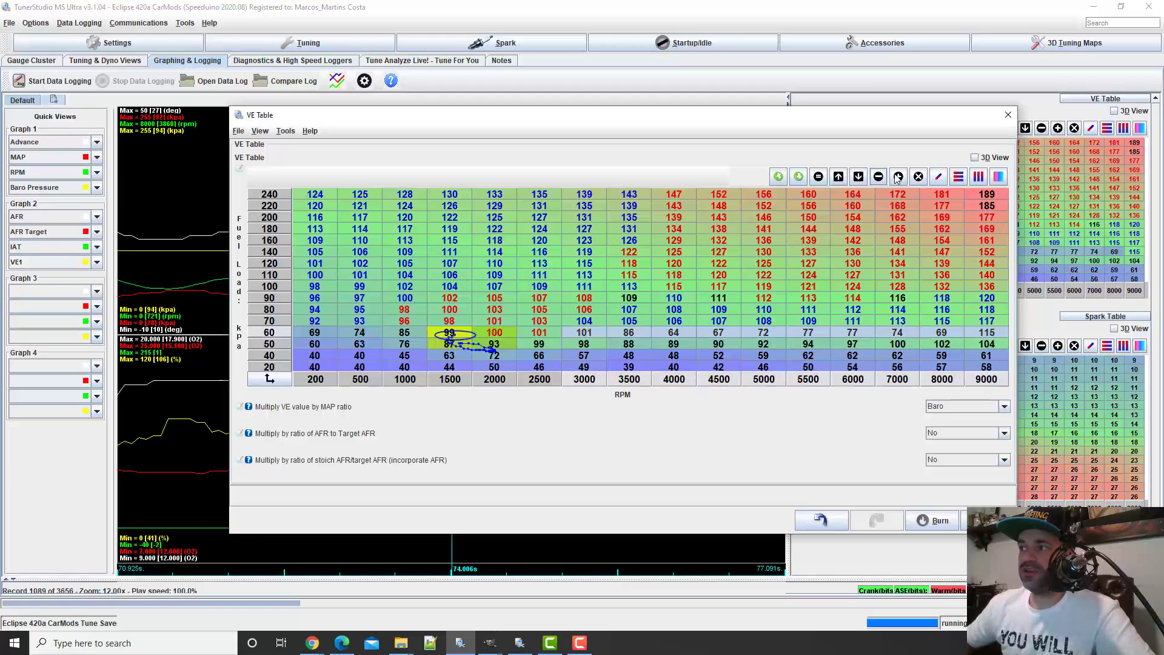
{"action": "left_click", "coordinate": [960, 179]}
{"action": "left_click", "coordinate": [872, 308]}
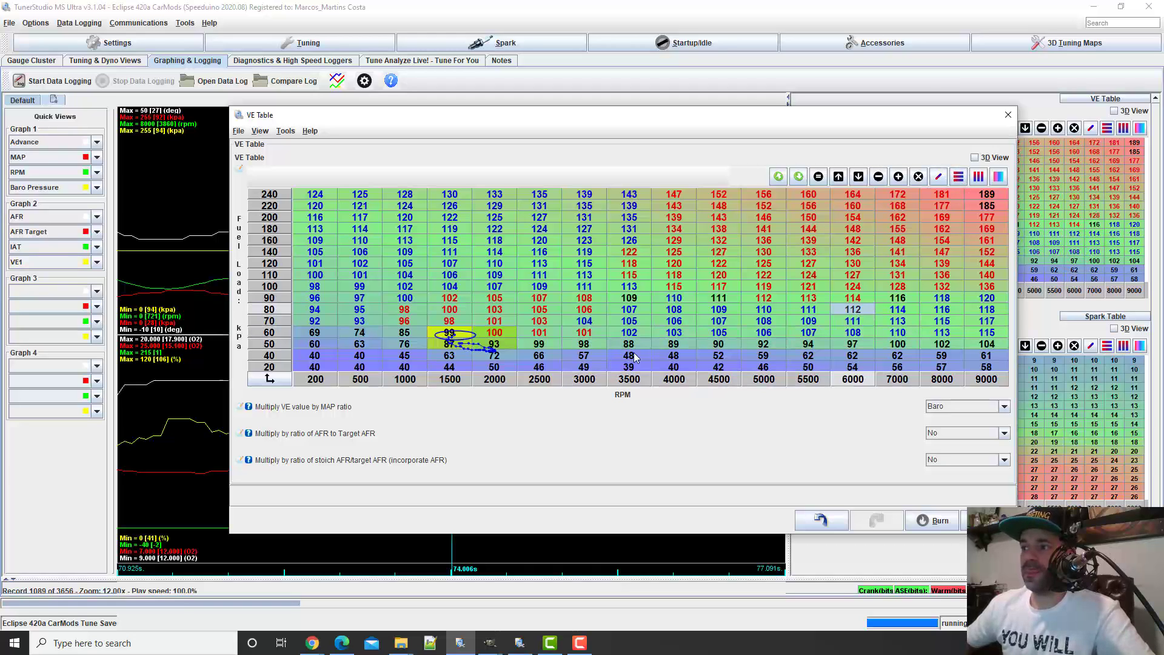
Examine the VE surface in 3D around 5000 RPM and 120 kPa, and check the 5000 RPM cells from 100 to 120 kPa in the grid
{"action": "left_click", "coordinate": [975, 158]}
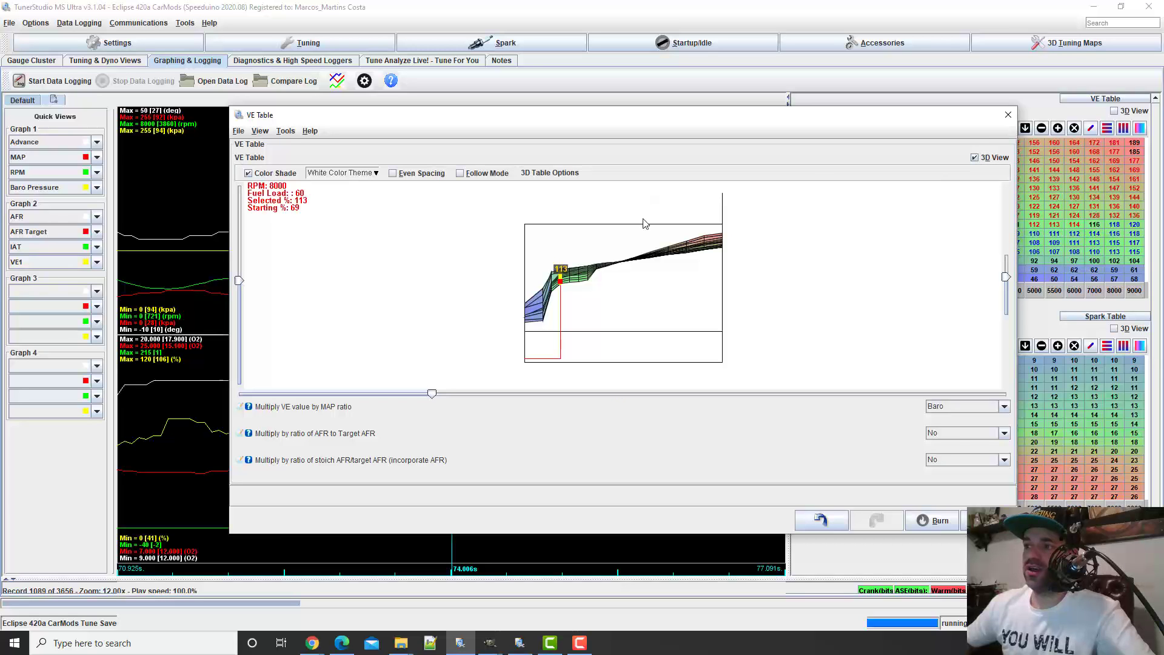
{"action": "left_click_drag", "start_coordinate": [604, 315], "coordinate": [780, 319]}
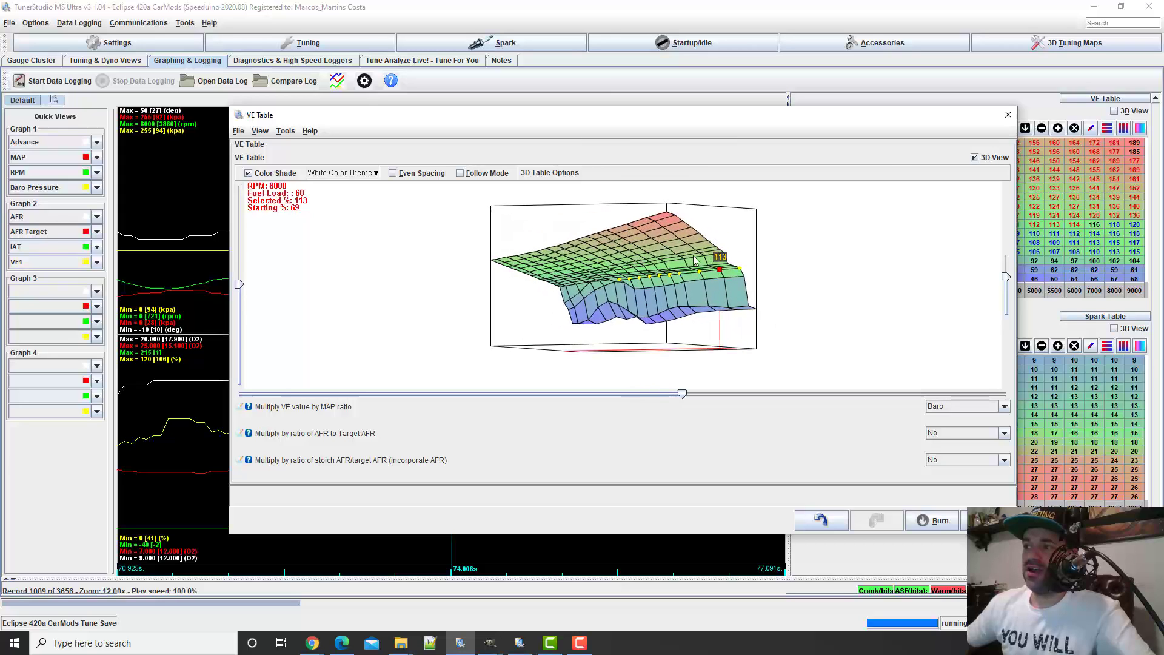
{"action": "left_click", "coordinate": [636, 261]}
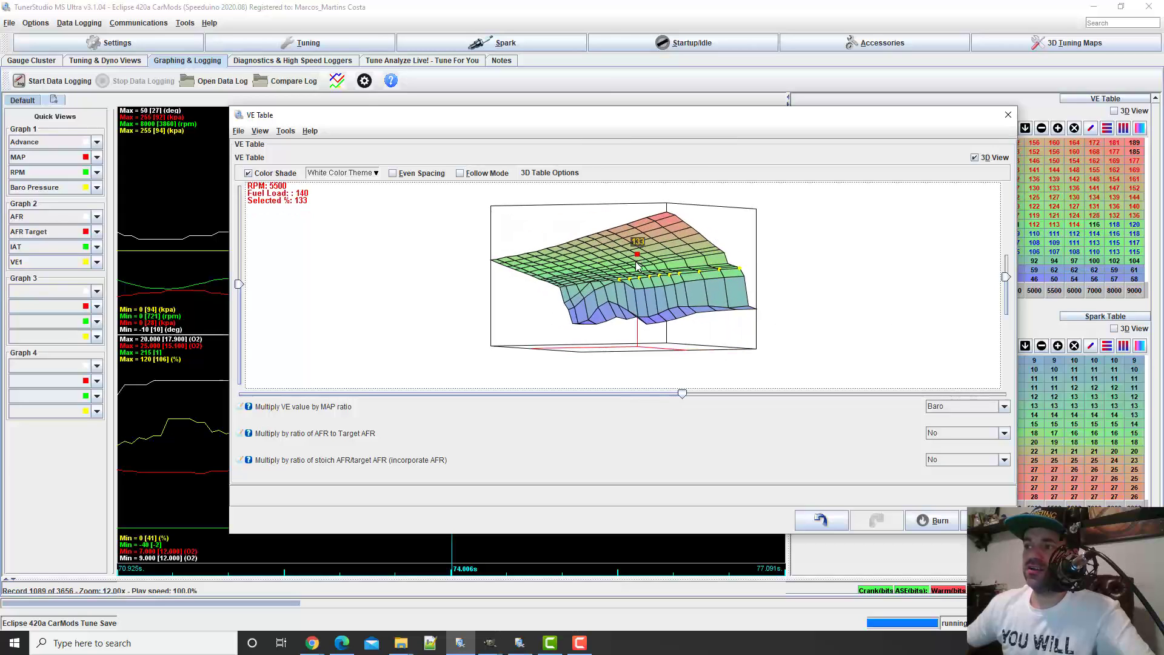
{"action": "left_click", "coordinate": [635, 261]}
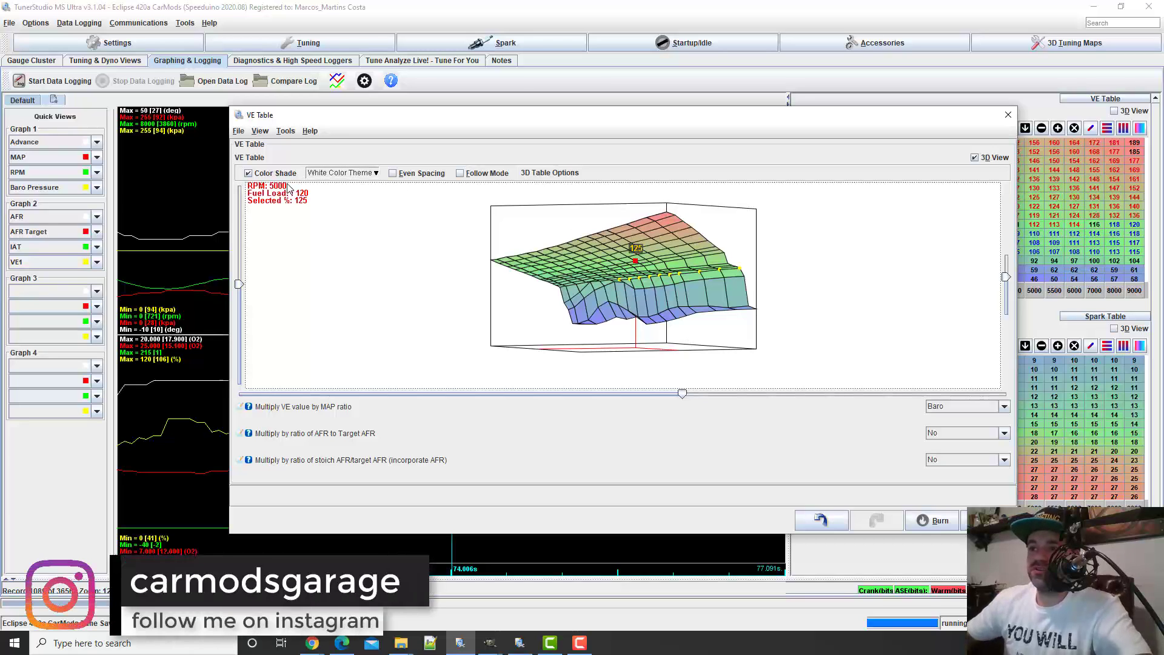
{"action": "left_click", "coordinate": [975, 157]}
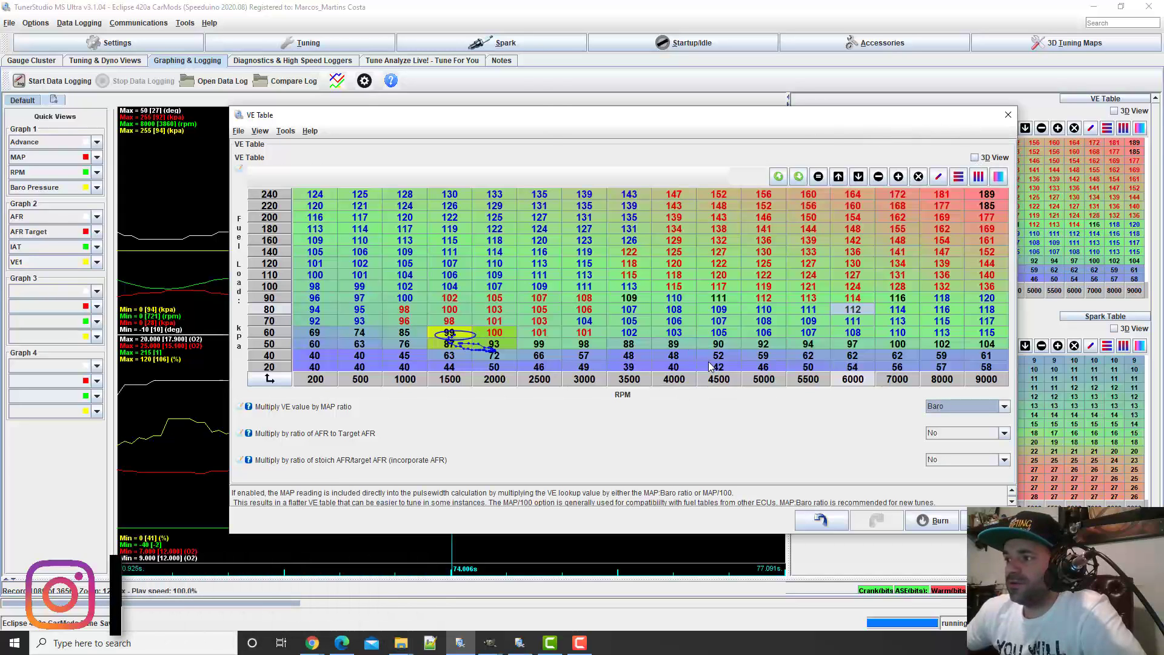
{"action": "left_click", "coordinate": [765, 277]}
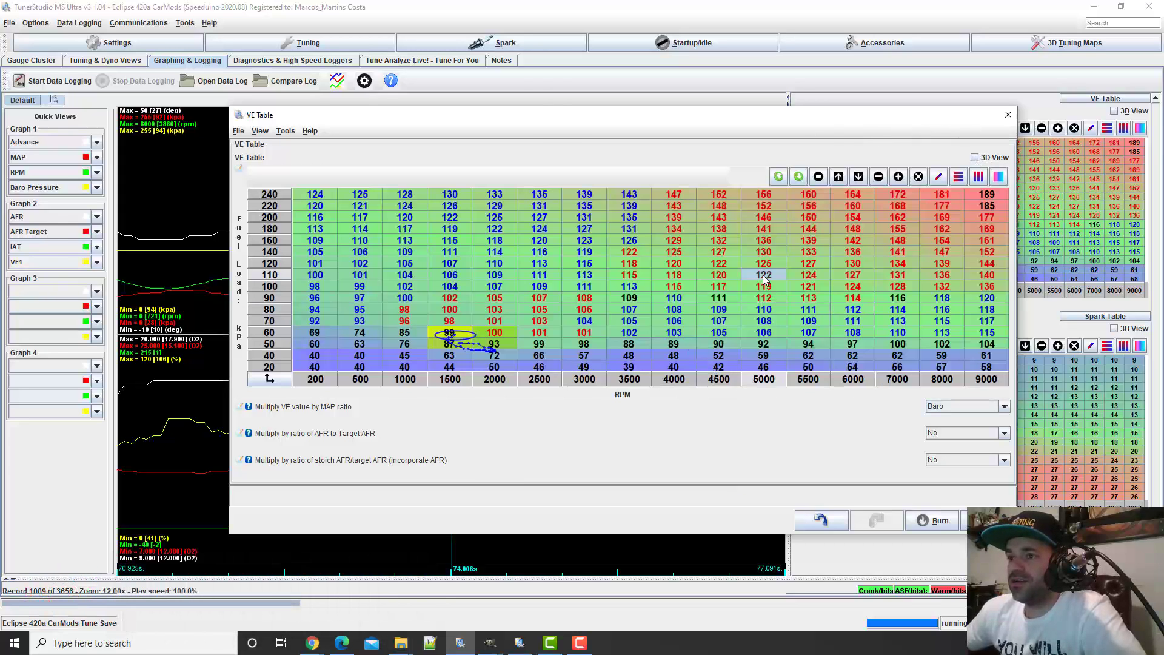
{"action": "left_click", "coordinate": [764, 265]}
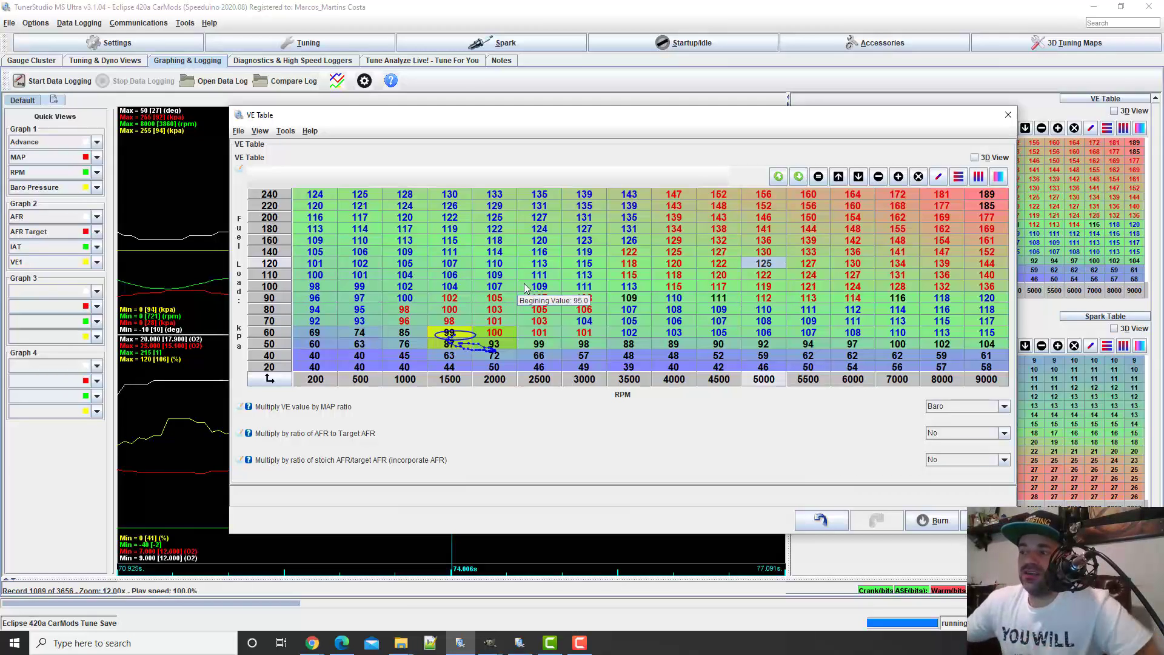
{"action": "left_click", "coordinate": [768, 290]}
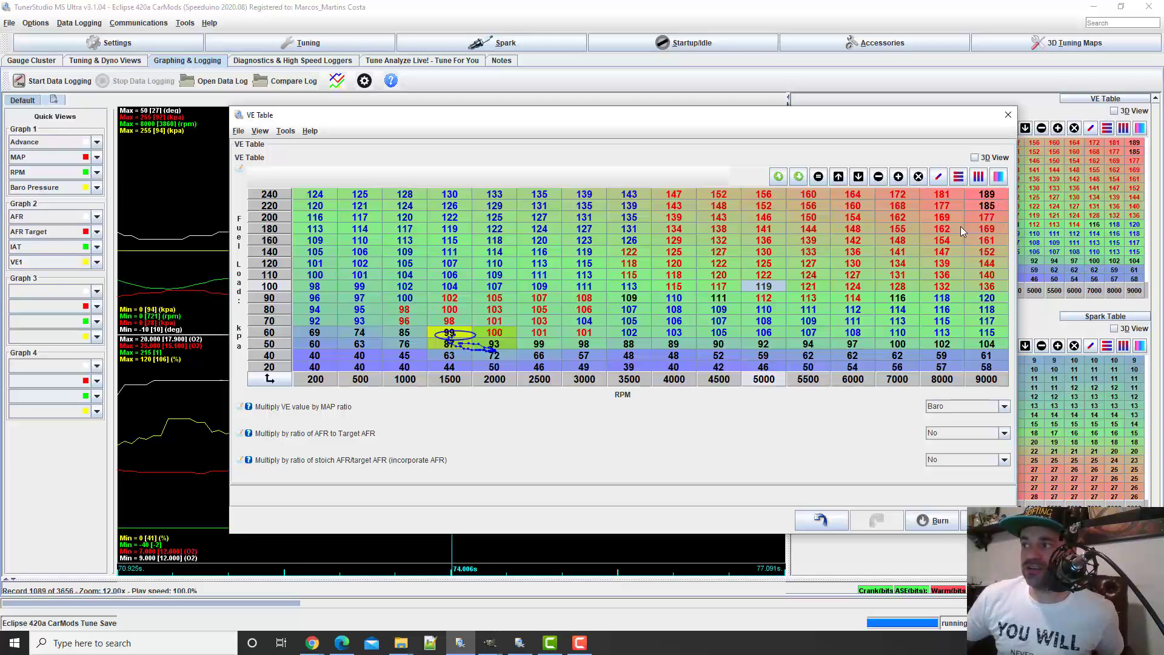
Set the 9000 RPM cells of the VE table to 180 at 220 kPa and 182 at 240 kPa
{"action": "left_click", "coordinate": [951, 195]}
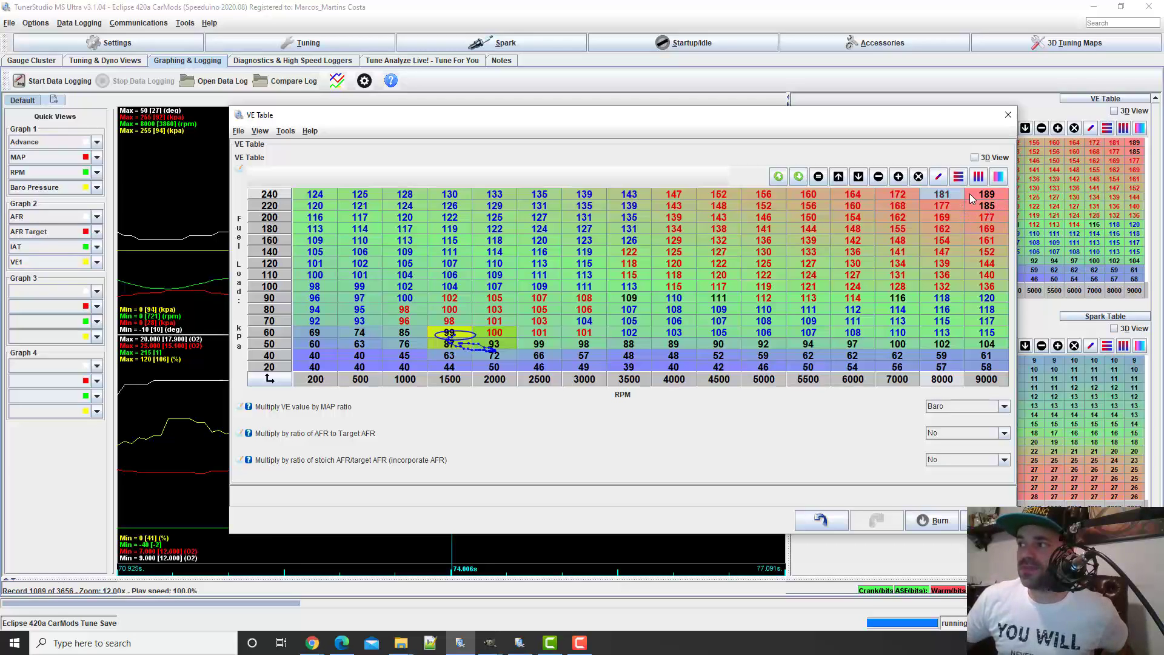
{"action": "left_click", "coordinate": [958, 205]}
{"action": "left_click", "coordinate": [984, 207]}
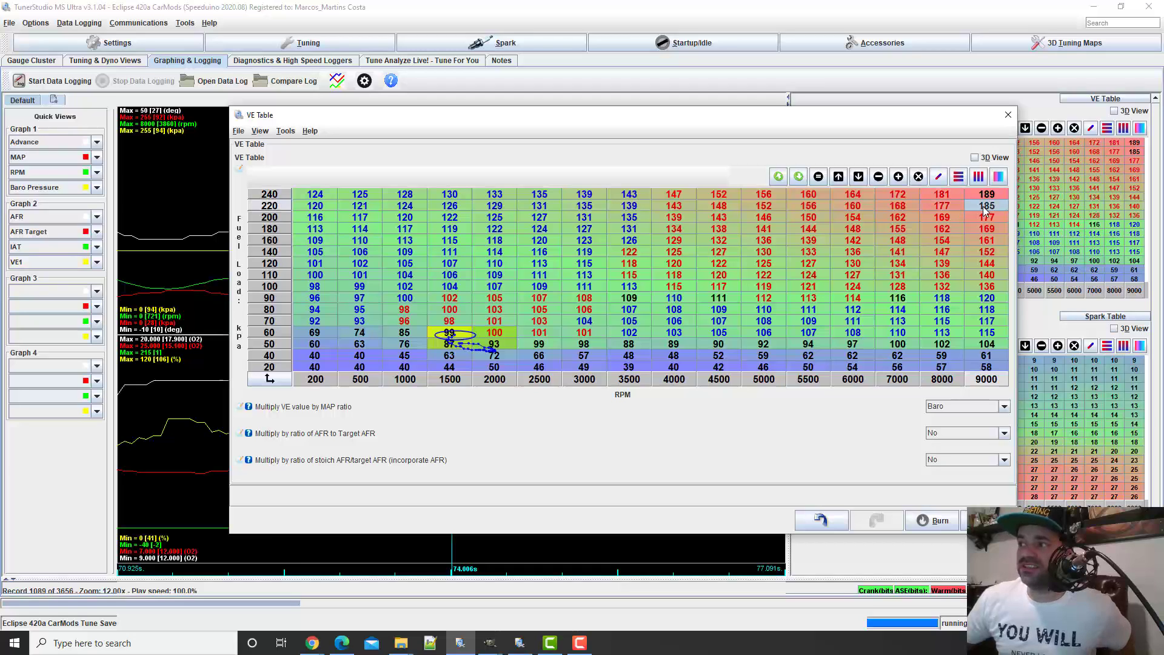
{"action": "type", "text": "1"}
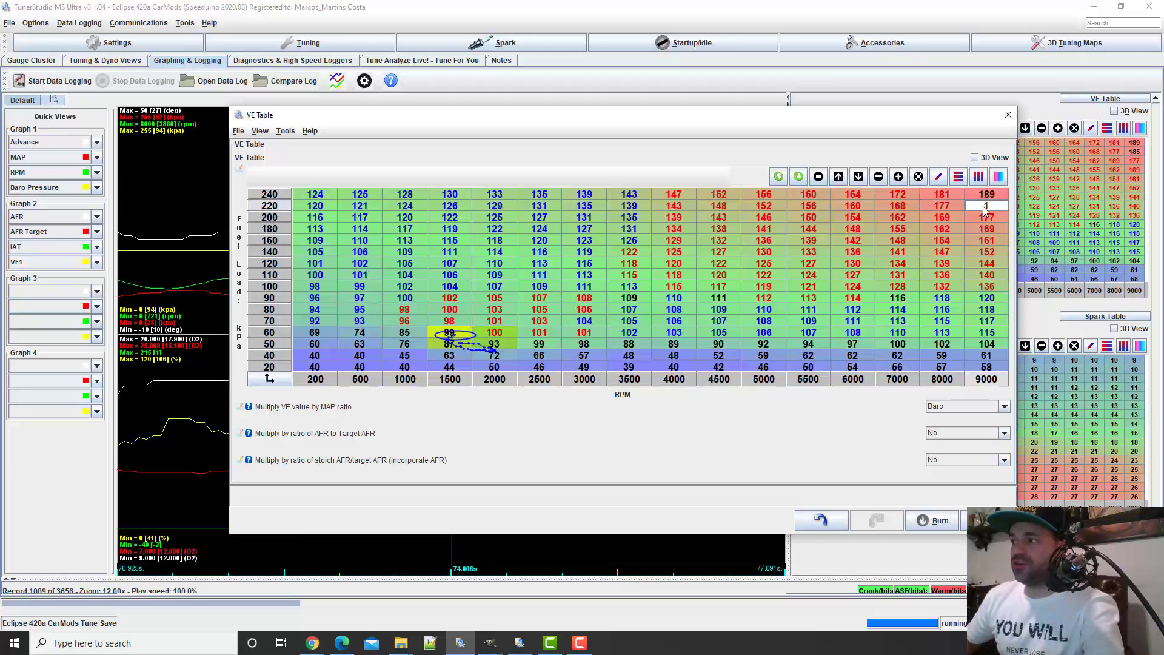
{"action": "left_click", "coordinate": [995, 195]}
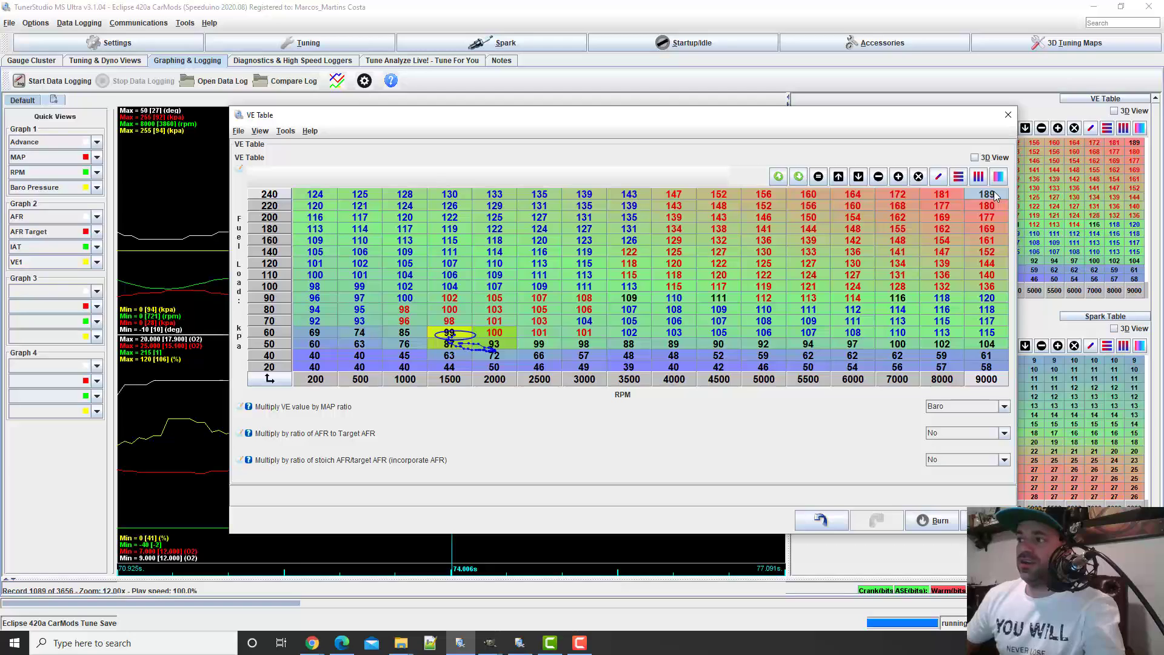
{"action": "type", "text": "18"}
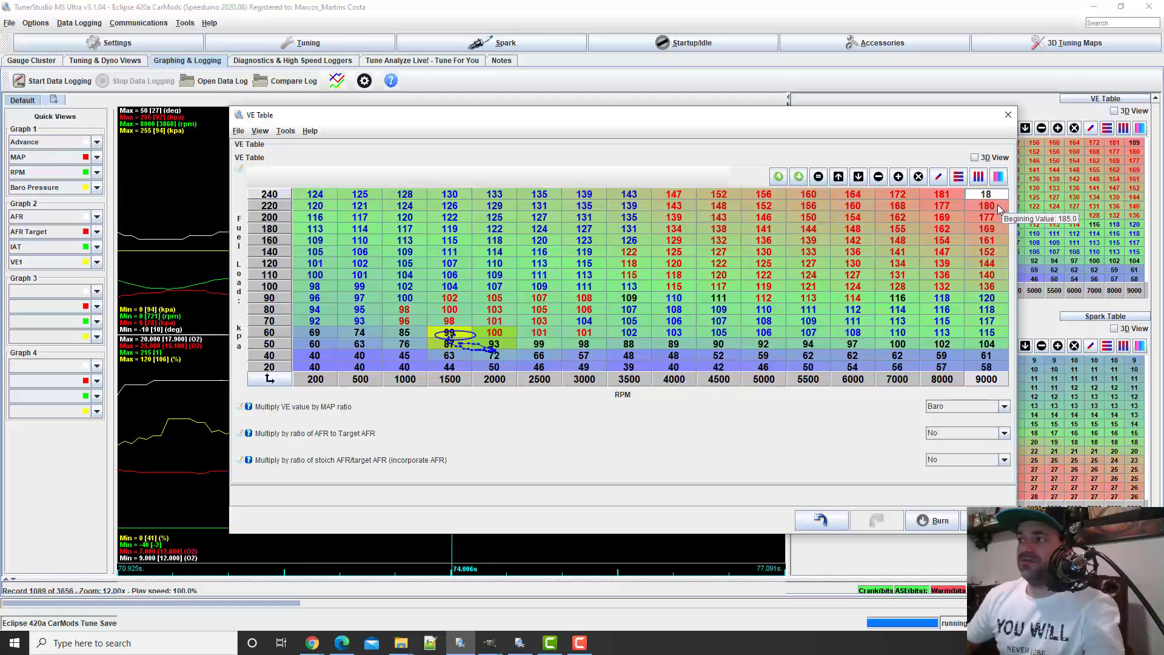
{"action": "type", "text": "2"}
{"action": "left_click", "coordinate": [987, 217]}
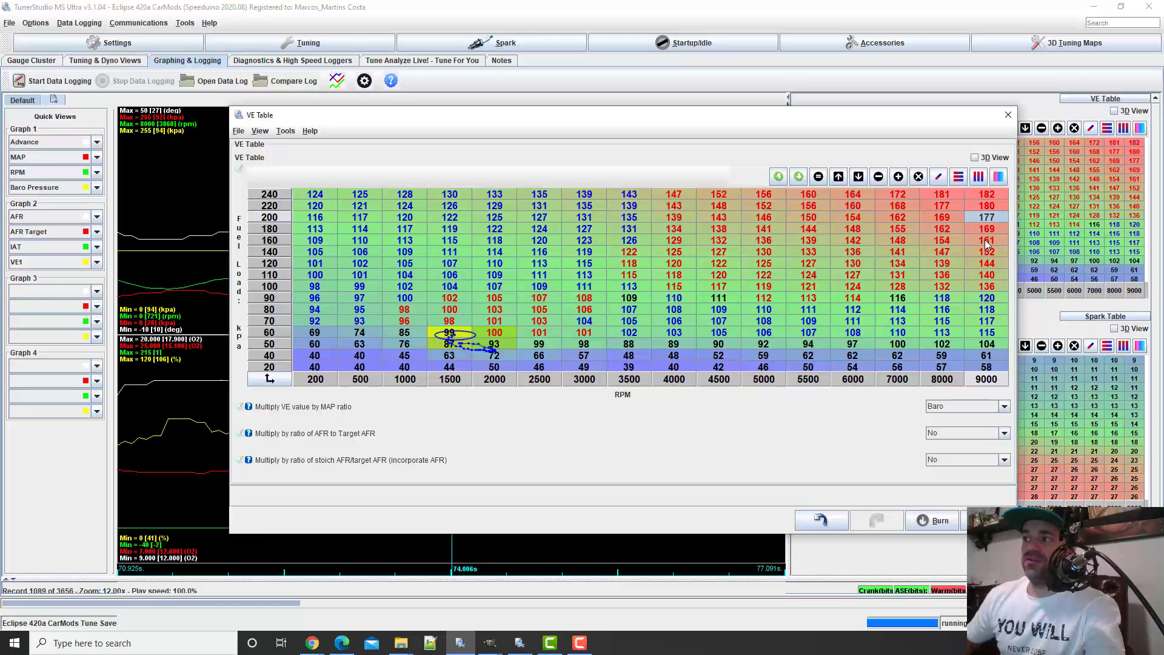
Scale the VE cells from 110 to 240 kPa and 5000 to 9000 RPM by 1.1
{"action": "left_click", "coordinate": [764, 276]}
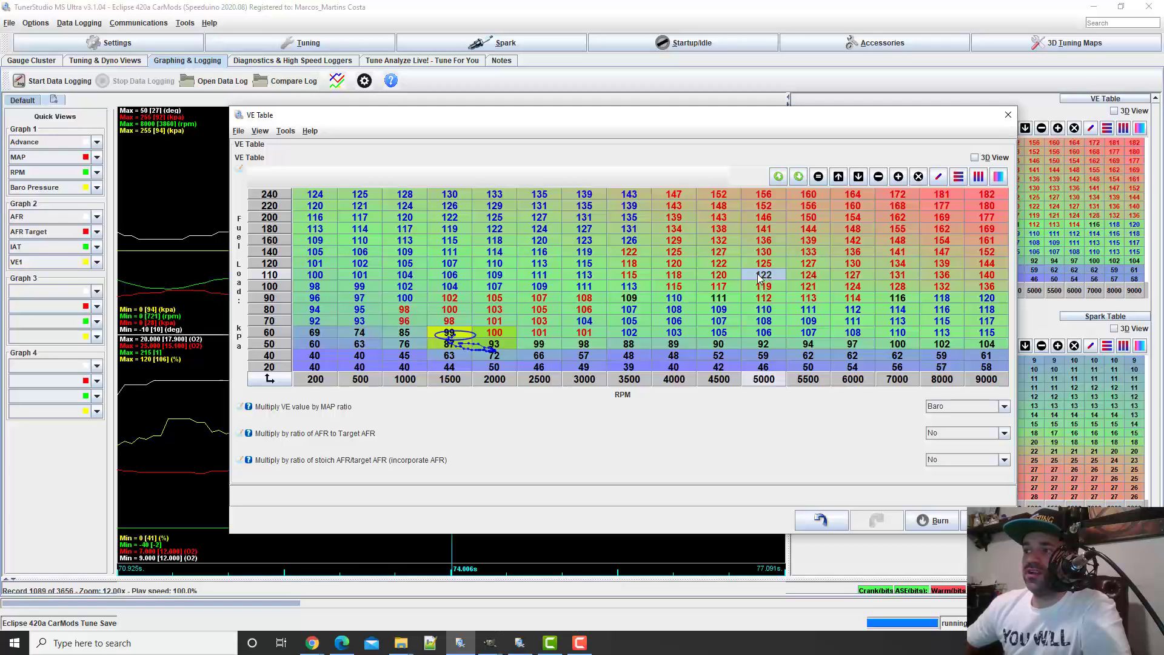
{"action": "left_click", "coordinate": [764, 266]}
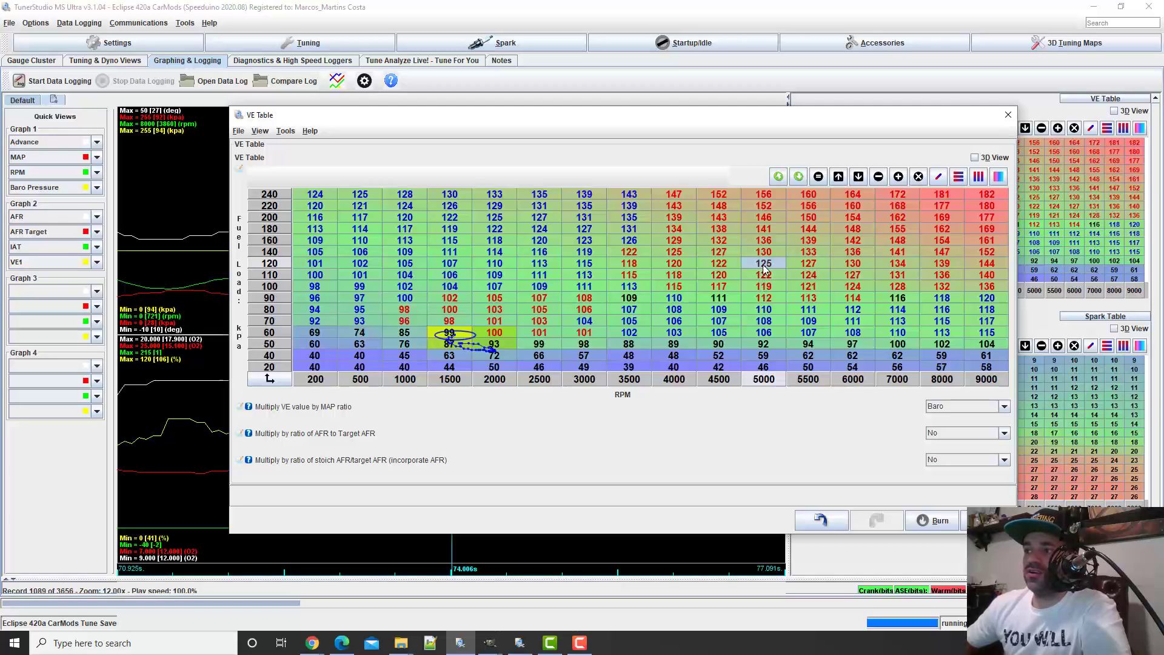
{"action": "left_click", "coordinate": [768, 278]}
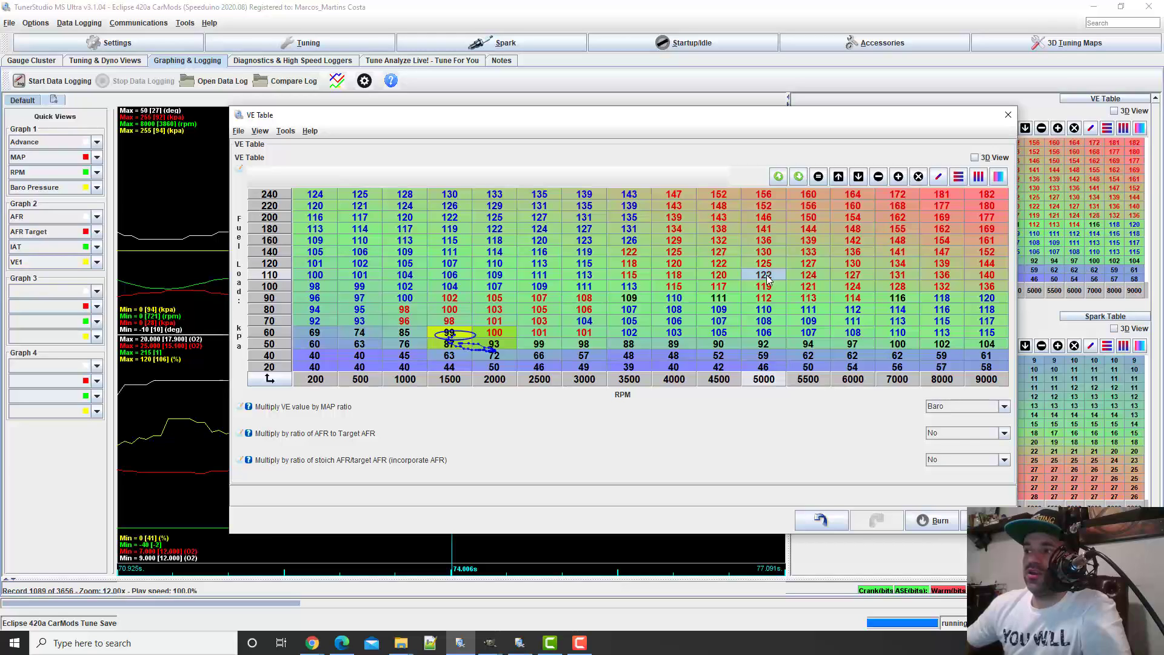
{"action": "left_click_drag", "start_coordinate": [768, 277], "coordinate": [992, 200]}
{"action": "right_click", "coordinate": [889, 244]}
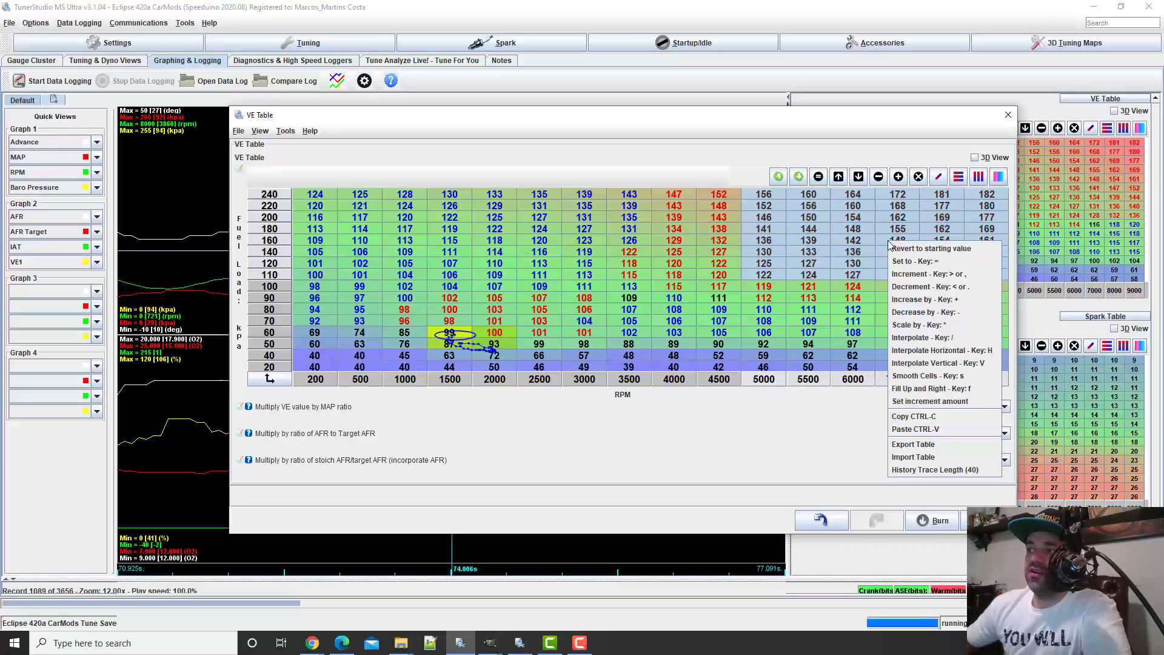
{"action": "left_click", "coordinate": [911, 325]}
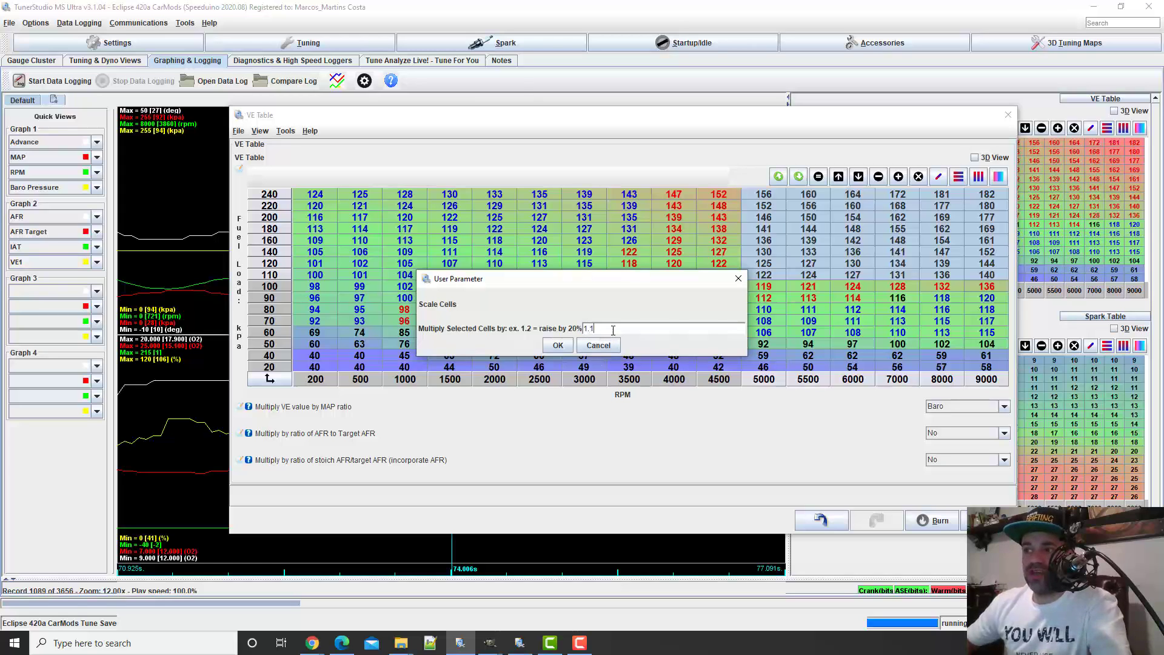
{"action": "type", "text": "1.1"}
{"action": "key", "text": "Return"}
{"action": "left_click", "coordinate": [763, 263]}
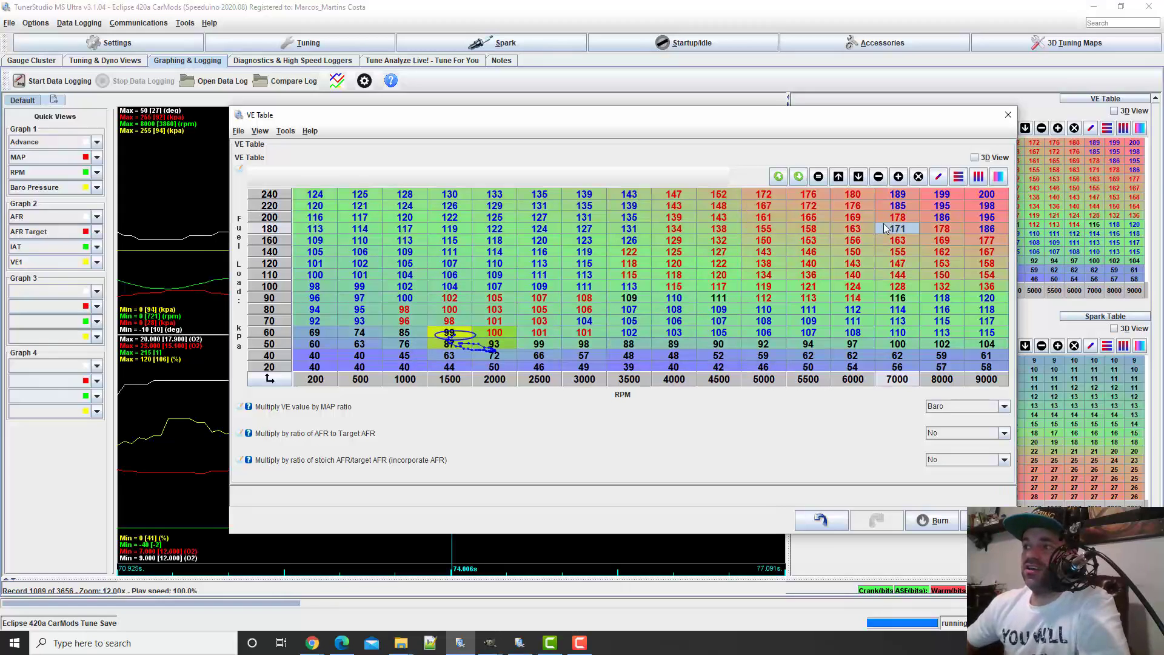
Review the scaled high-load region in 3D, return to the grid and close the VE Table window
{"action": "left_click", "coordinate": [974, 157]}
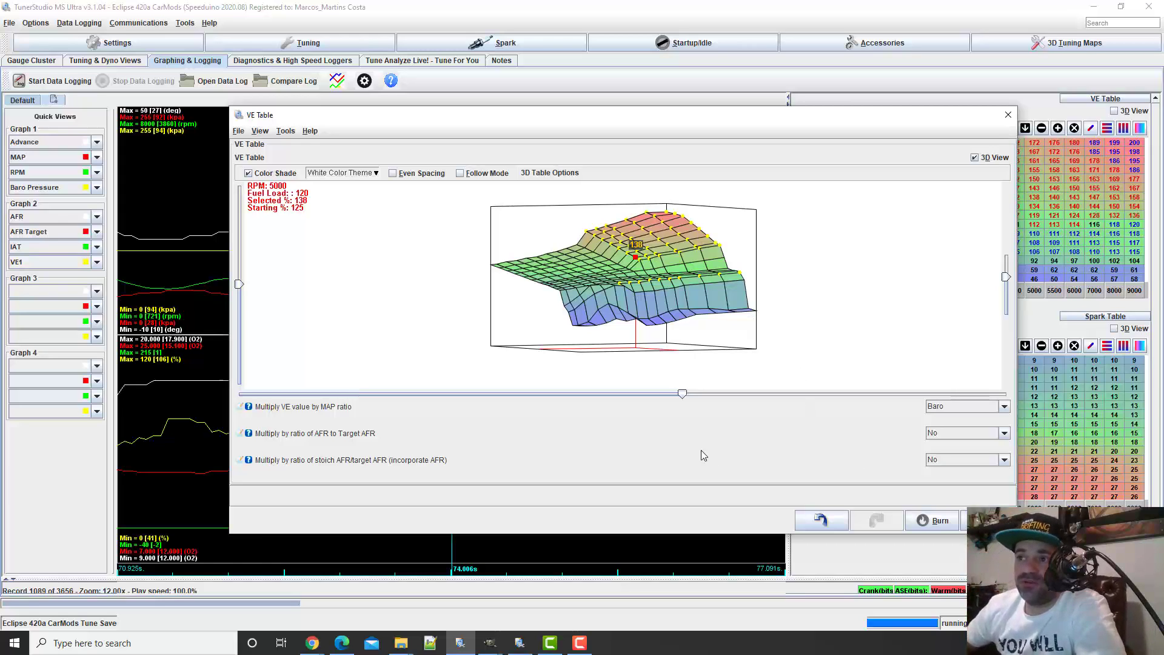
{"action": "left_click", "coordinate": [974, 158]}
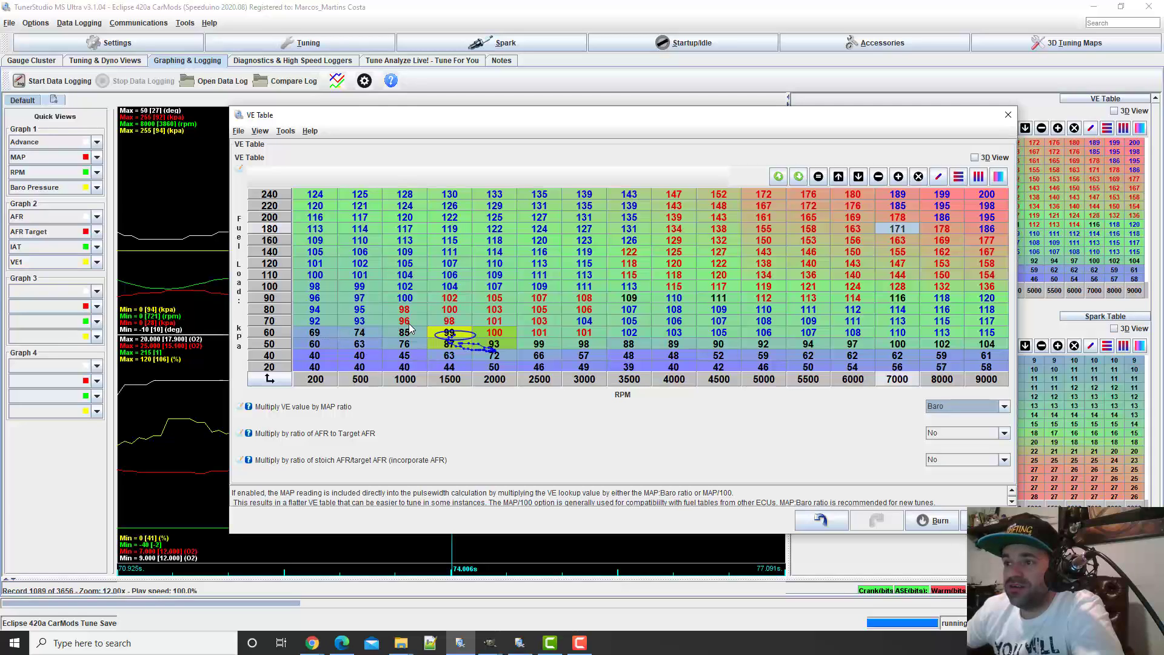
{"action": "left_click", "coordinate": [367, 338]}
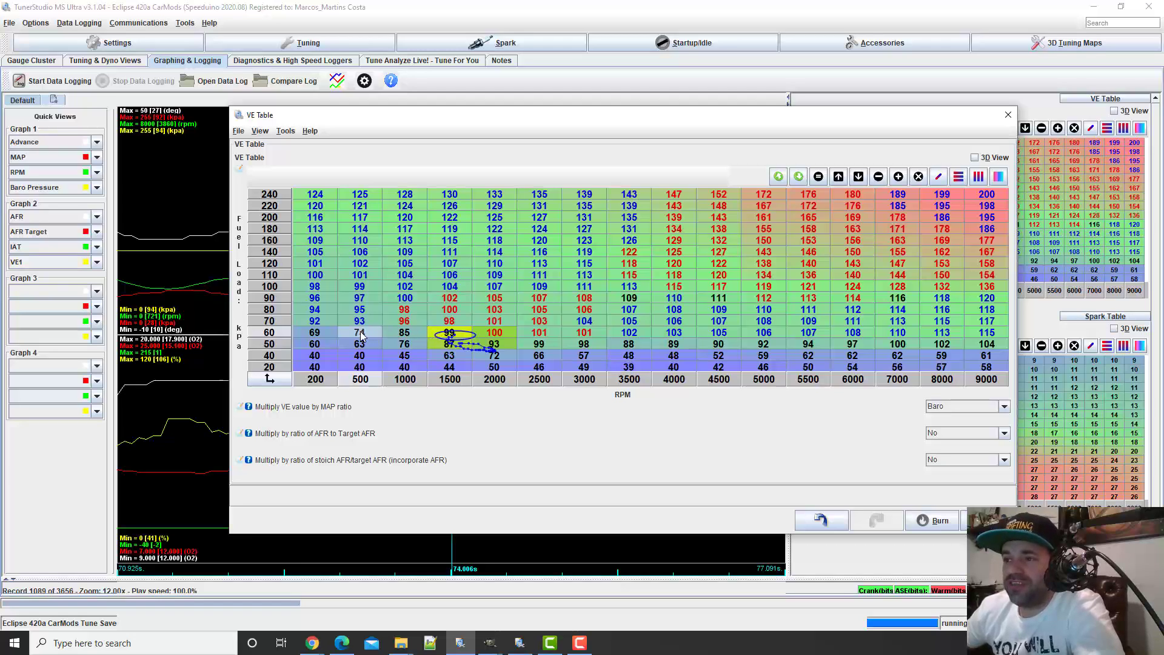
{"action": "left_click", "coordinate": [485, 98]}
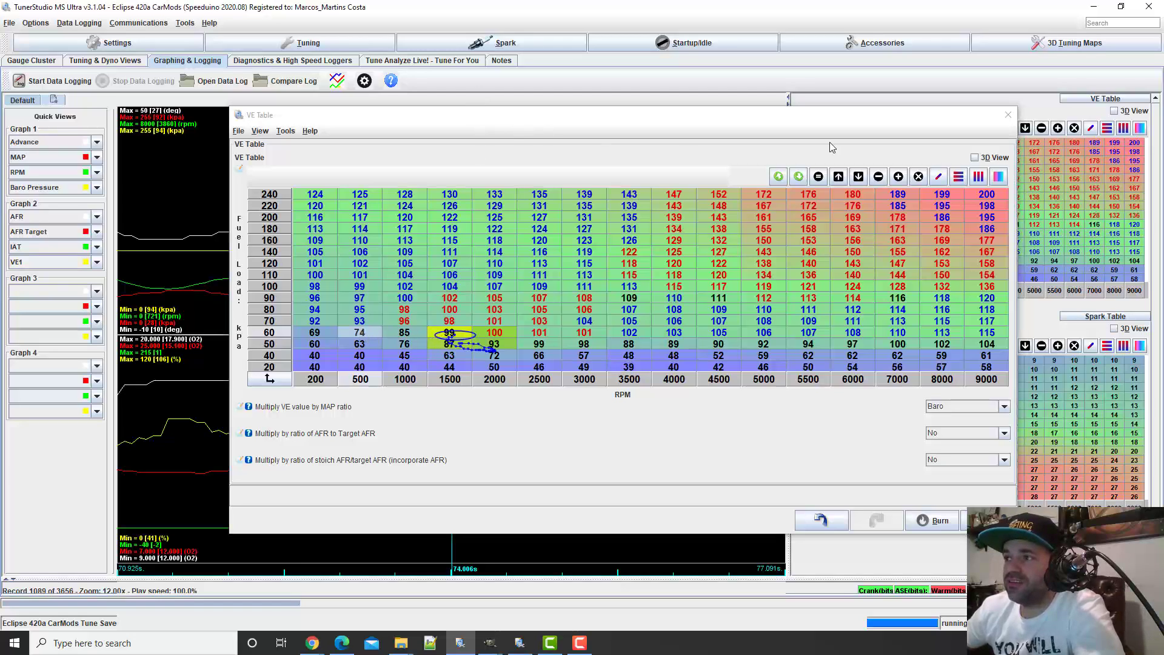
{"action": "left_click", "coordinate": [1008, 114]}
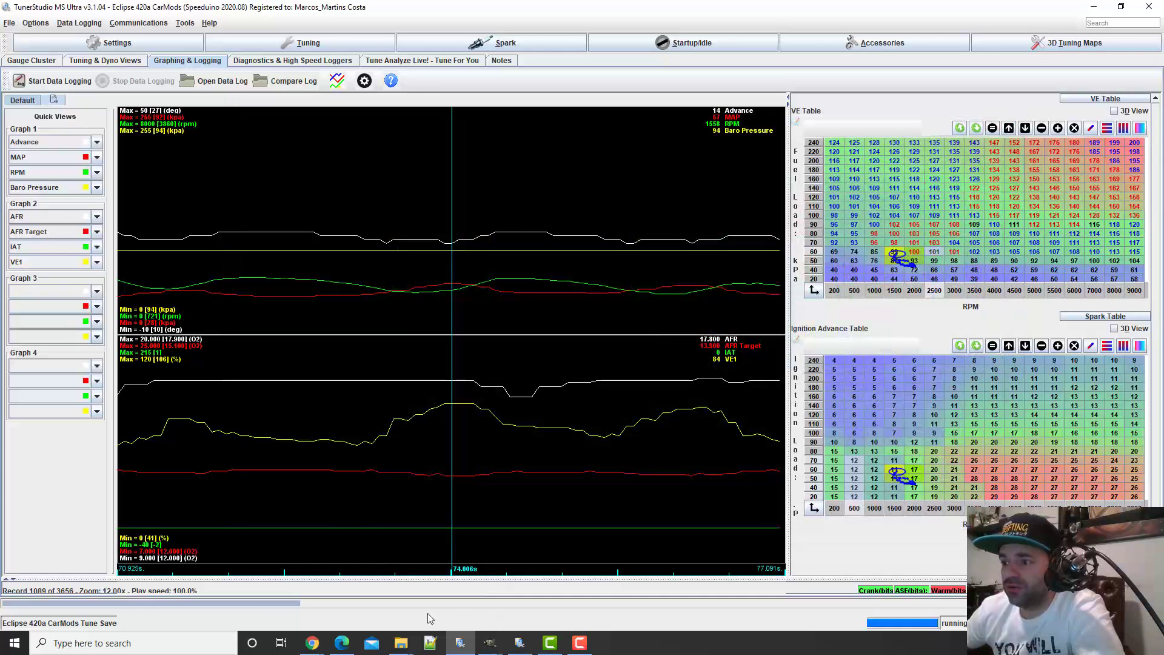
Move the data log to the low-load section near 229 s and divide target AFR 14.4 by logged AFR 17.8 in Calculator
{"action": "mouse_move", "coordinate": [291, 605]}
{"action": "left_mouse_down"}
{"action": "mouse_move", "coordinate": [63, 598]}
{"action": "mouse_move", "coordinate": [656, 627]}
{"action": "mouse_move", "coordinate": [771, 608]}
{"action": "mouse_move", "coordinate": [934, 637]}
{"action": "left_mouse_up"}
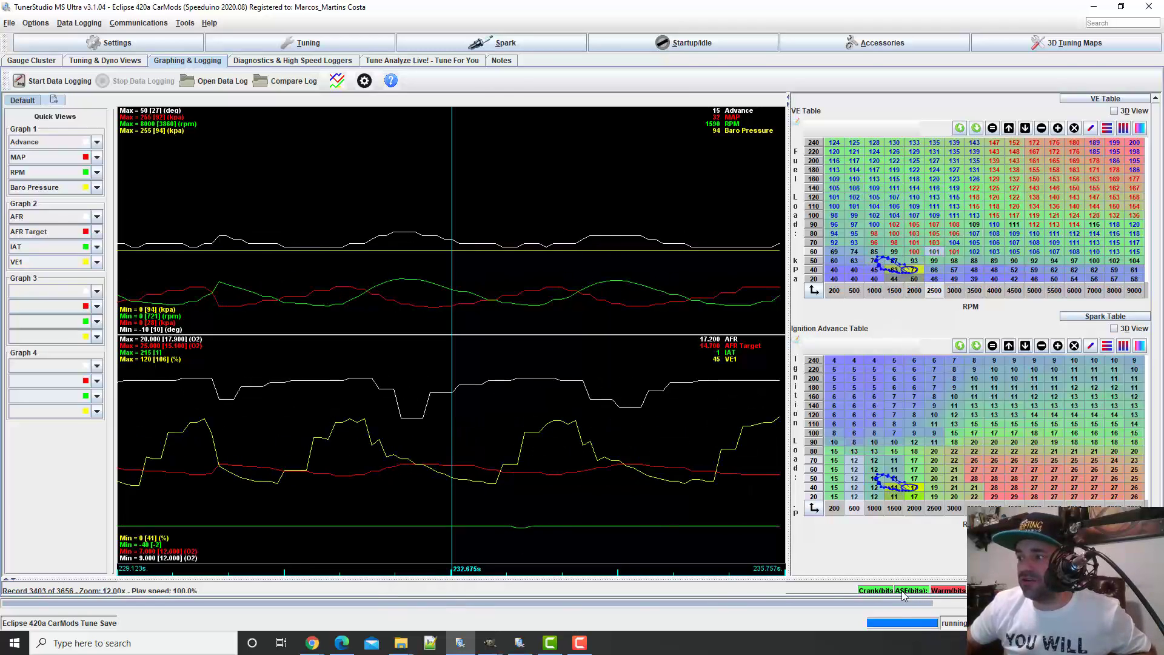
{"action": "left_click_drag", "start_coordinate": [934, 604], "coordinate": [922, 606]}
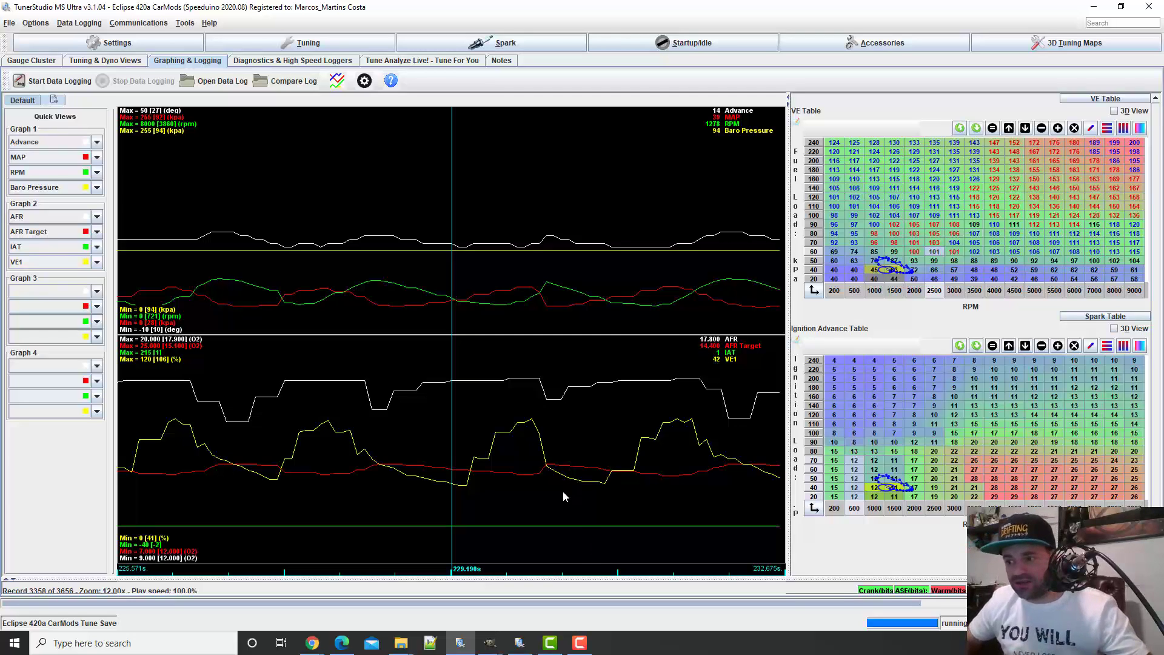
{"action": "key", "text": "XF86Calculator"}
{"action": "type", "text": "14"}
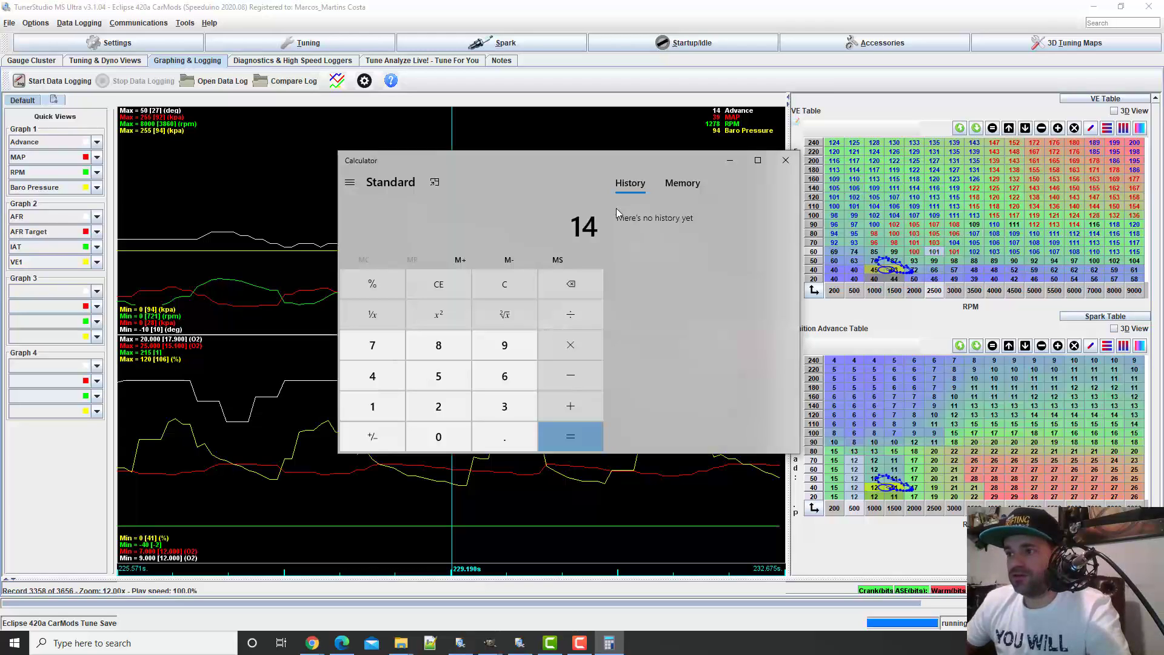
{"action": "type", "text": ".4"}
{"action": "key", "text": "slash"}
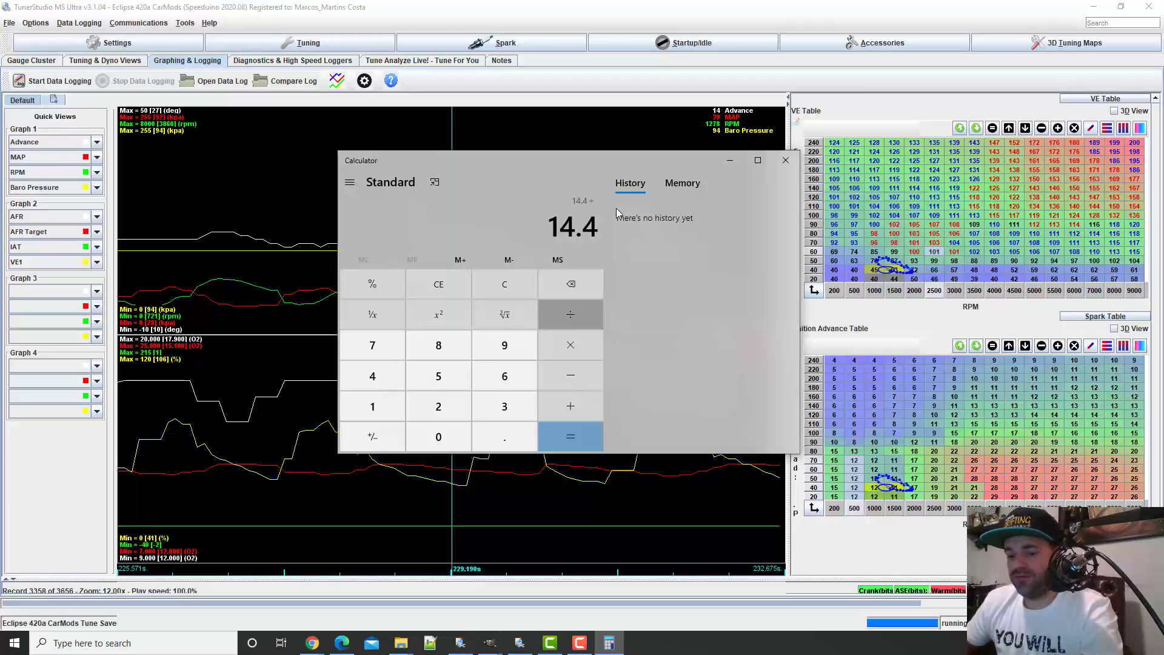
{"action": "type", "text": "17.8"}
{"action": "key", "text": "Return"}
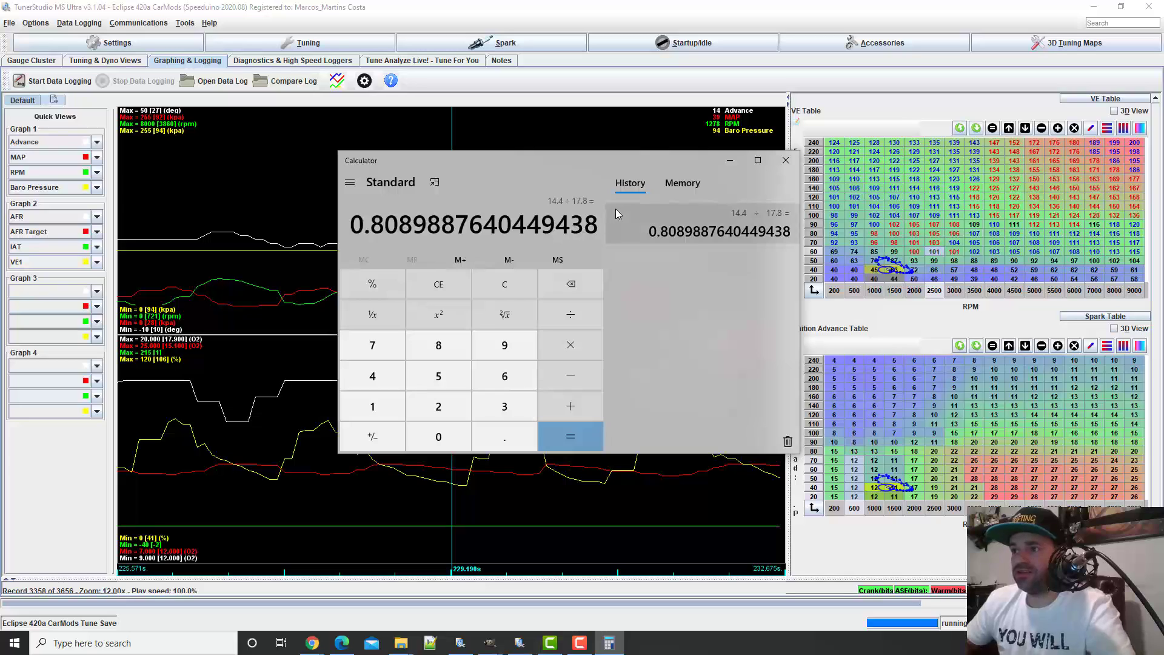
{"action": "left_click", "coordinate": [785, 160]}
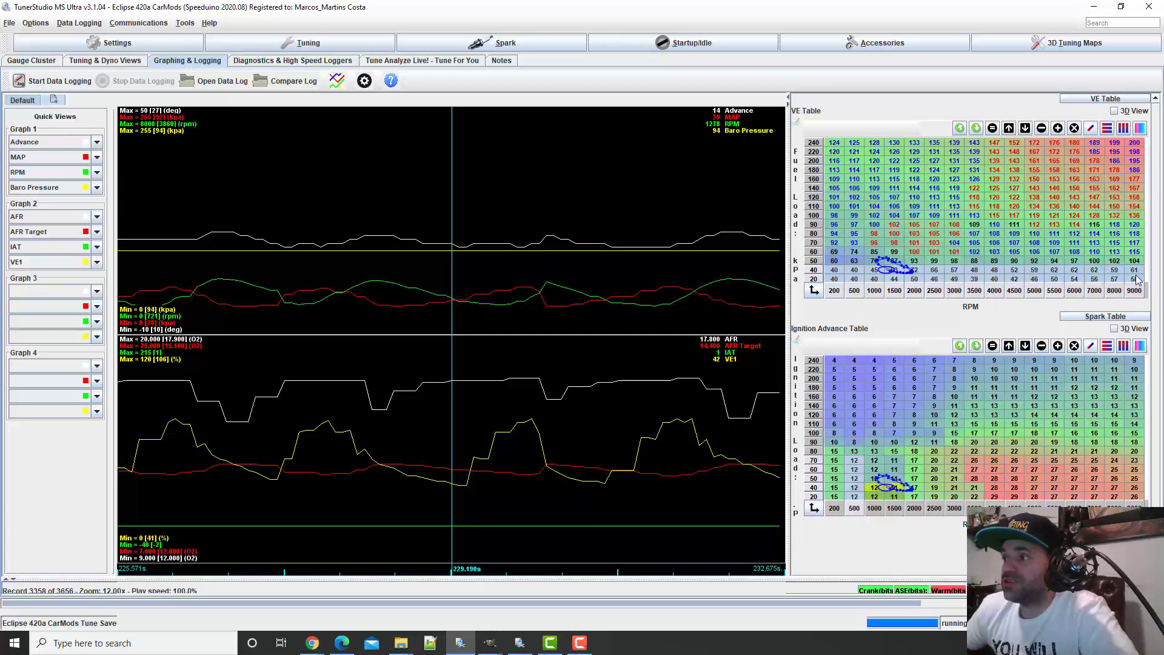
Scale the 20 and 40 kPa rows of the VE table by 1.2 across the full RPM range
{"action": "right_click", "coordinate": [853, 272]}
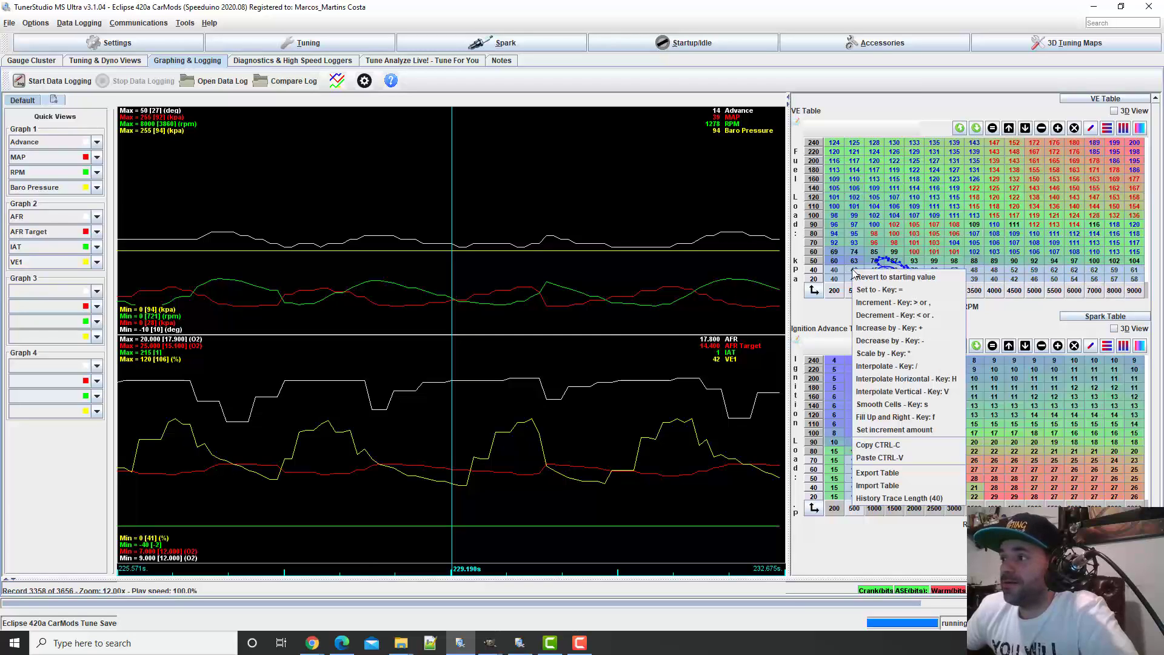
{"action": "left_click", "coordinate": [877, 354]}
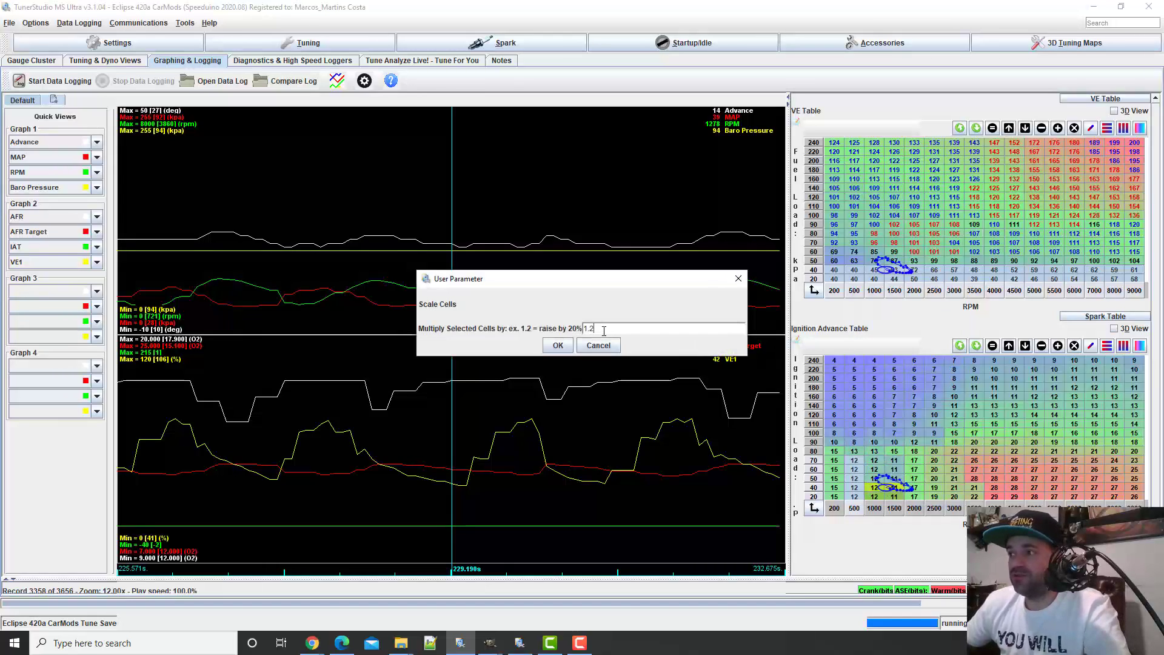
{"action": "type", "text": "1.2"}
{"action": "key", "text": "Return"}
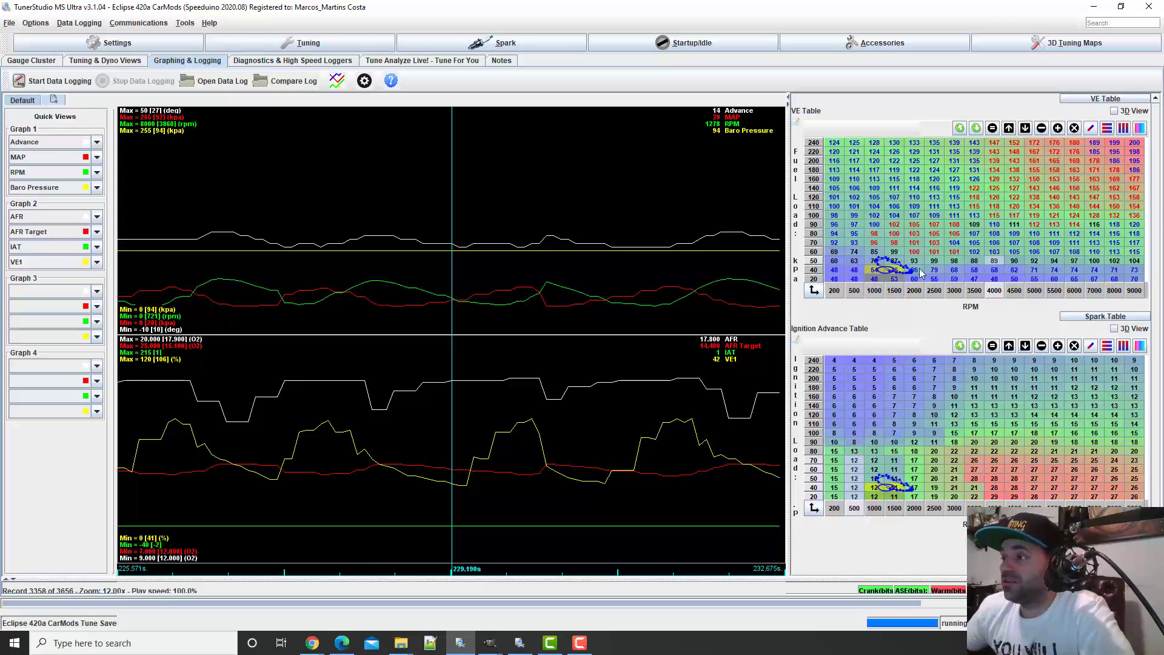
Open the VE table and interpolate the 2500 RPM column vertically between 60 and 40 kPa
{"action": "left_click", "coordinate": [303, 43]}
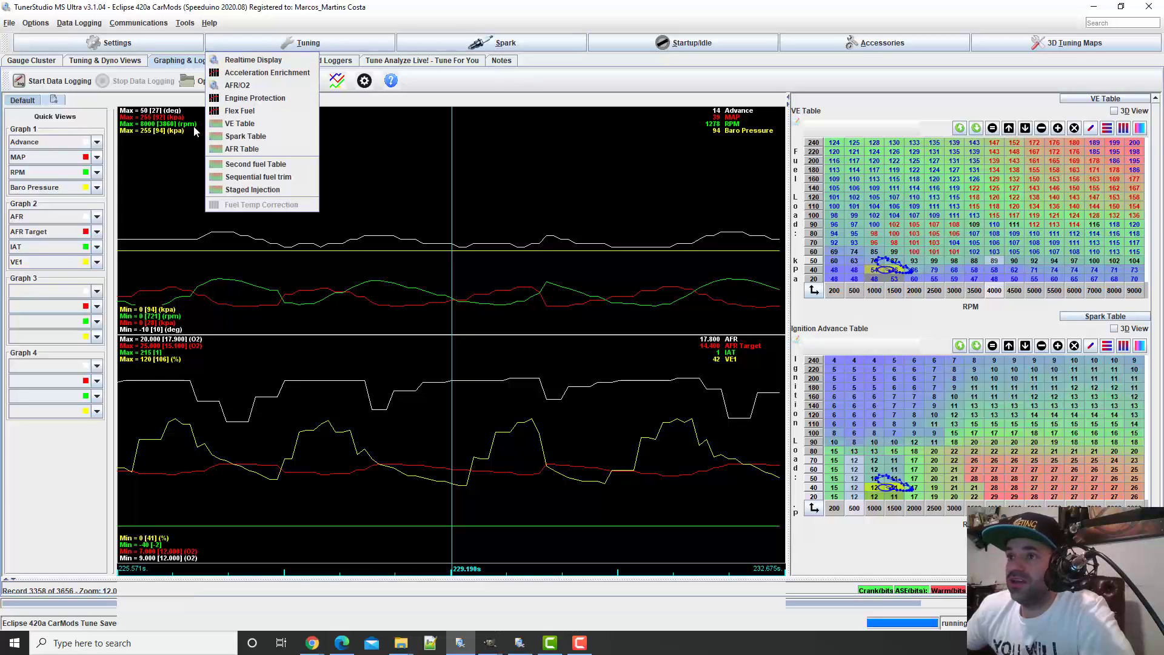
{"action": "left_click", "coordinate": [228, 125]}
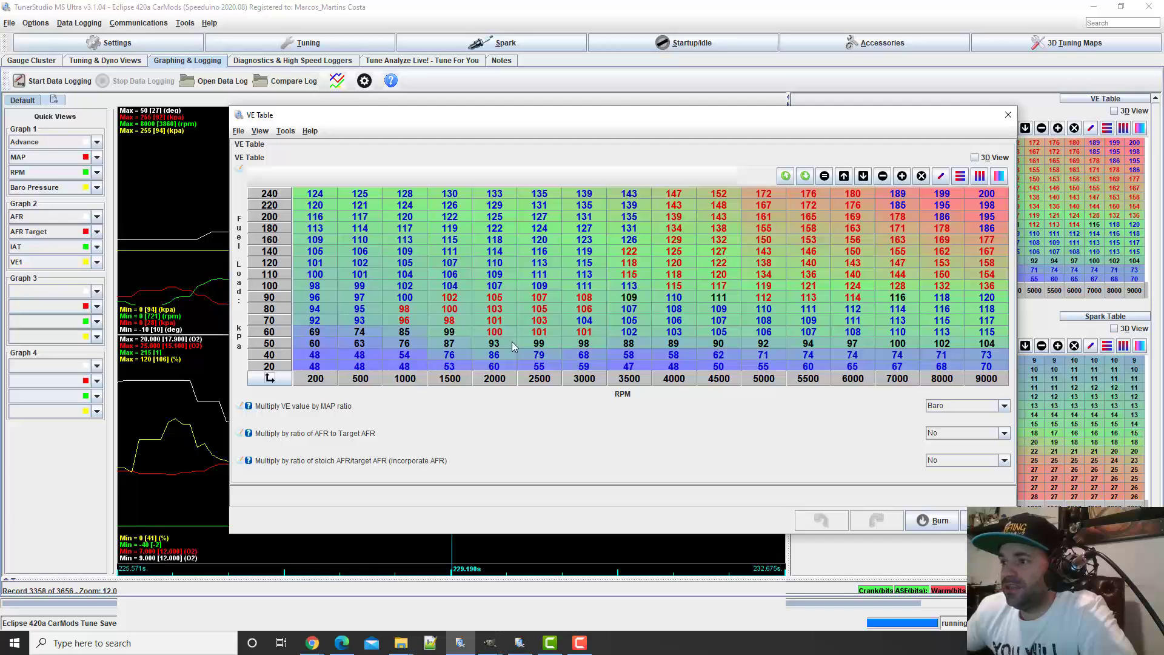
{"action": "left_click", "coordinate": [450, 346]}
{"action": "left_click", "coordinate": [494, 344]}
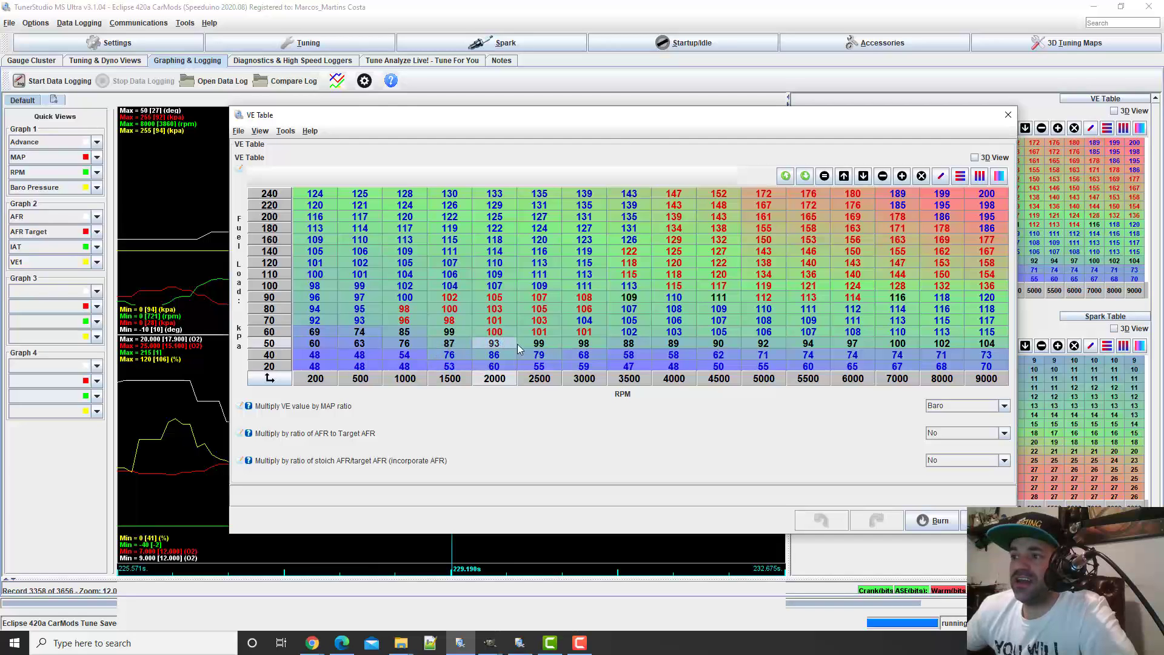
{"action": "left_click", "coordinate": [546, 346]}
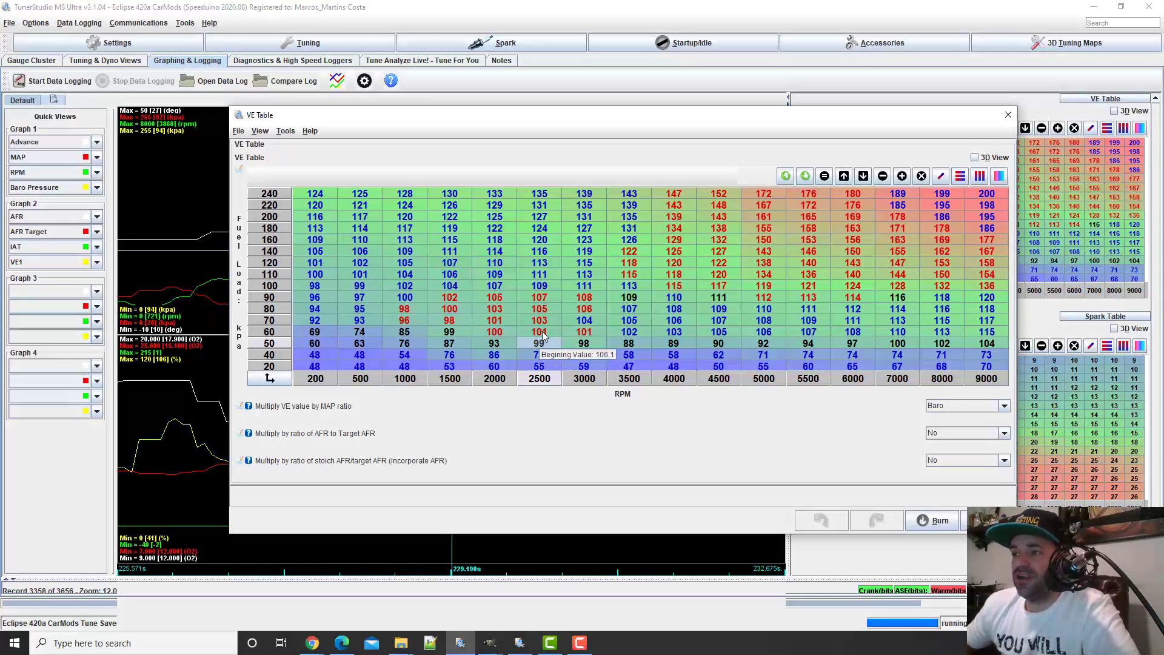
{"action": "left_click_drag", "start_coordinate": [543, 335], "coordinate": [552, 354]}
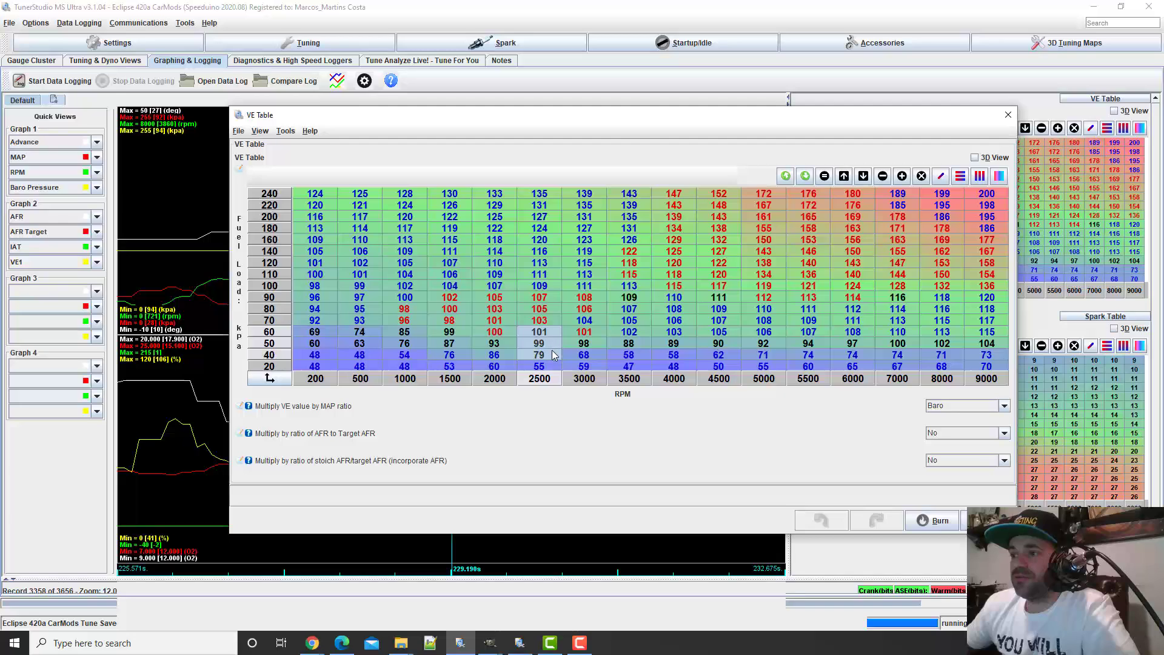
{"action": "left_click", "coordinate": [979, 176]}
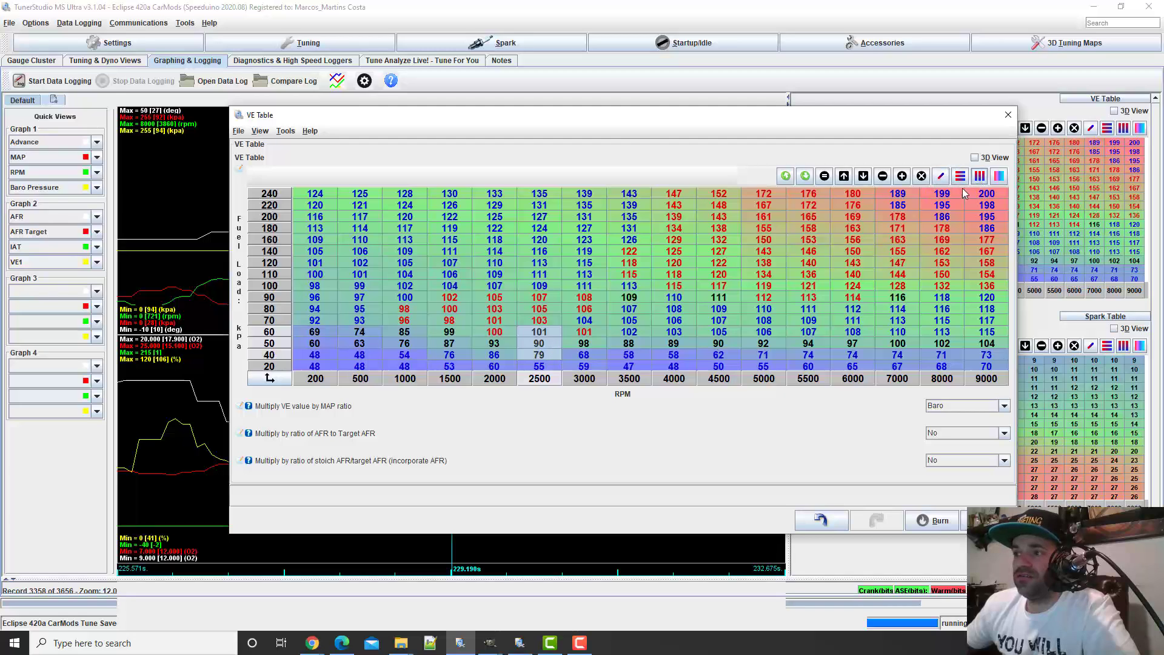
Interpolate the VE cells vertically between 60 and 40 kPa, first for 1500 to 2500 RPM, then for 2500 to 9000 RPM
{"action": "left_click", "coordinate": [460, 333]}
{"action": "left_click_drag", "start_coordinate": [473, 336], "coordinate": [543, 358]}
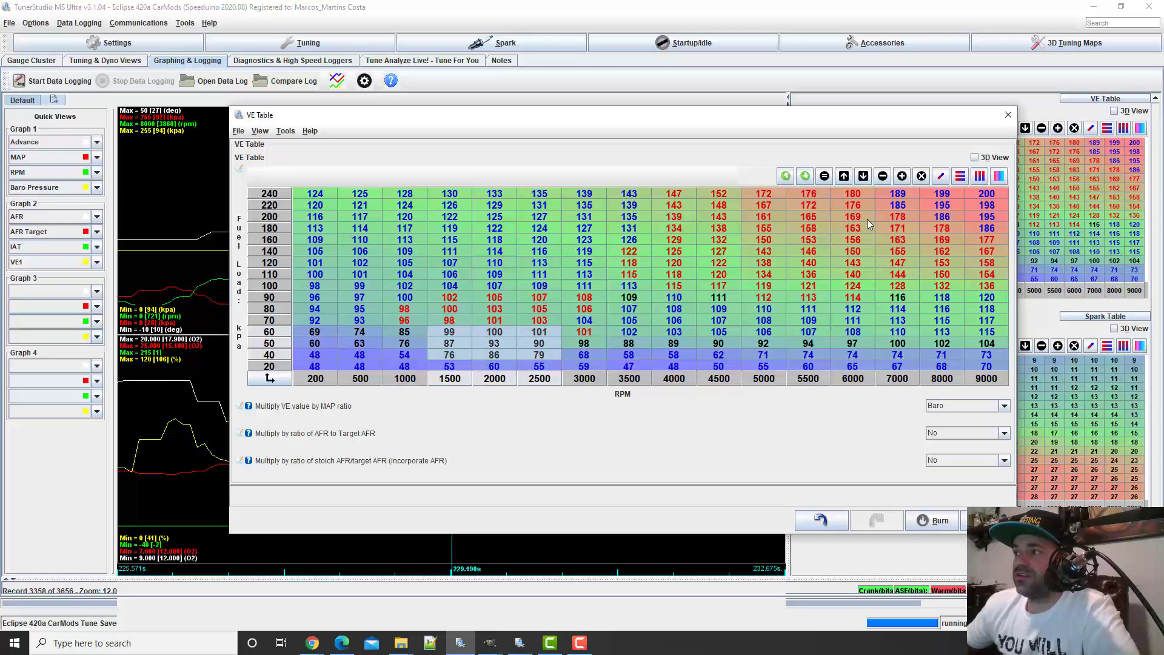
{"action": "left_click", "coordinate": [980, 176]}
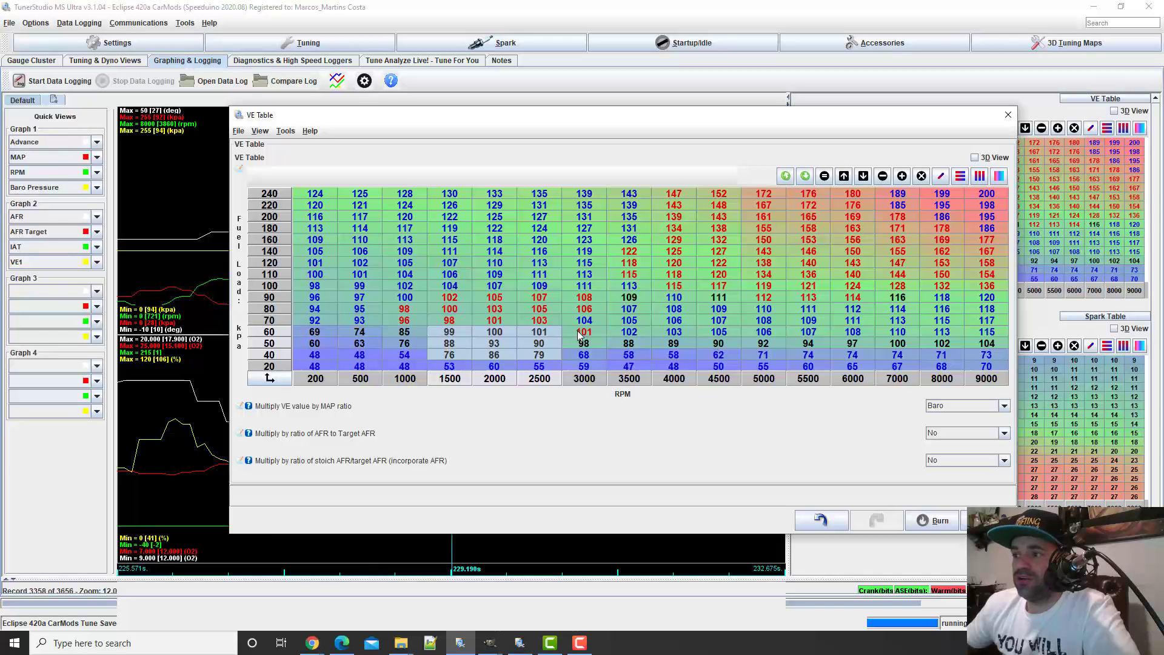
{"action": "left_click_drag", "start_coordinate": [543, 337], "coordinate": [987, 356]}
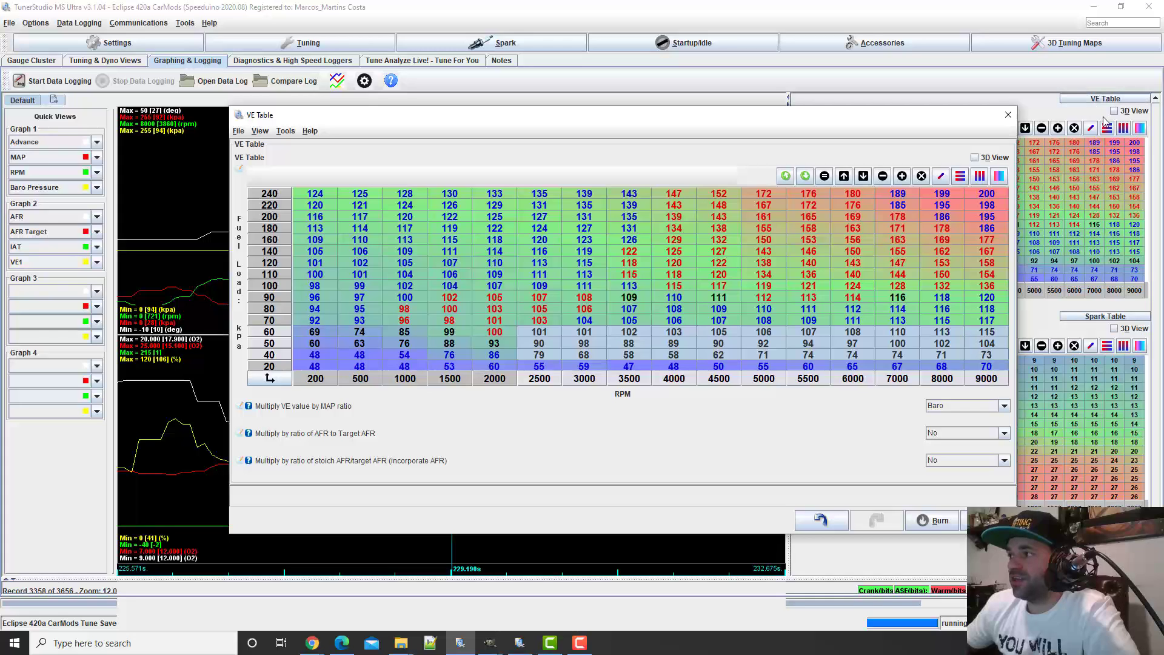
{"action": "left_click", "coordinate": [981, 176]}
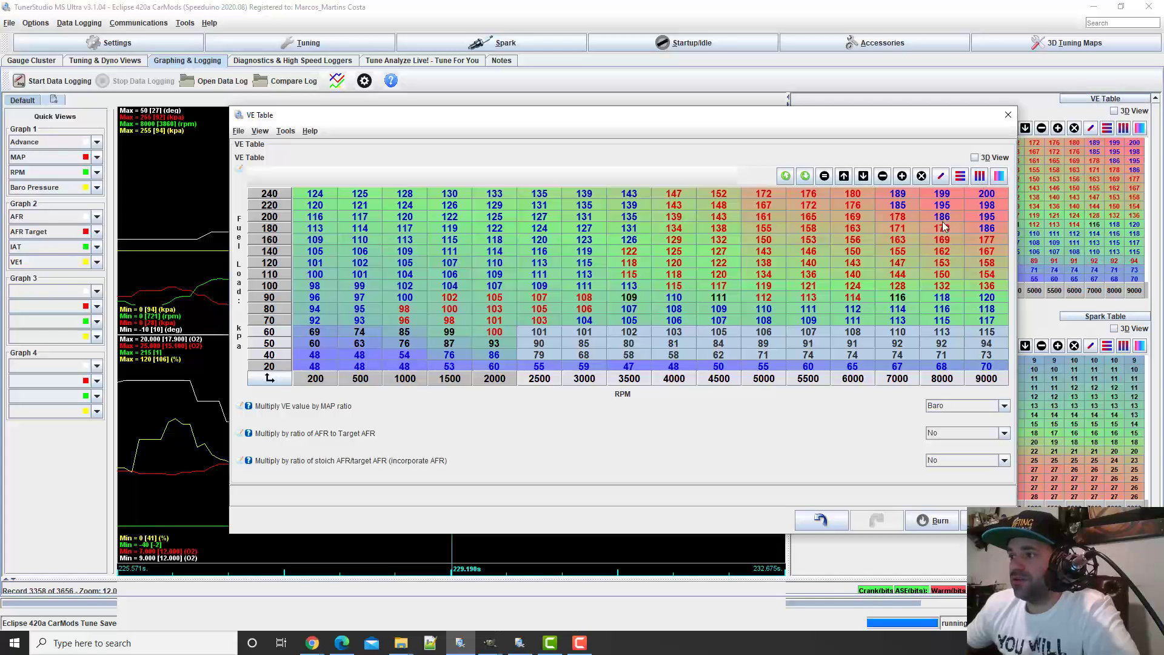
Inspect the low-load VE surface in 3D at 40 kPa around 2000 and 4000 RPM, and return to the grid
{"action": "left_click", "coordinate": [975, 158]}
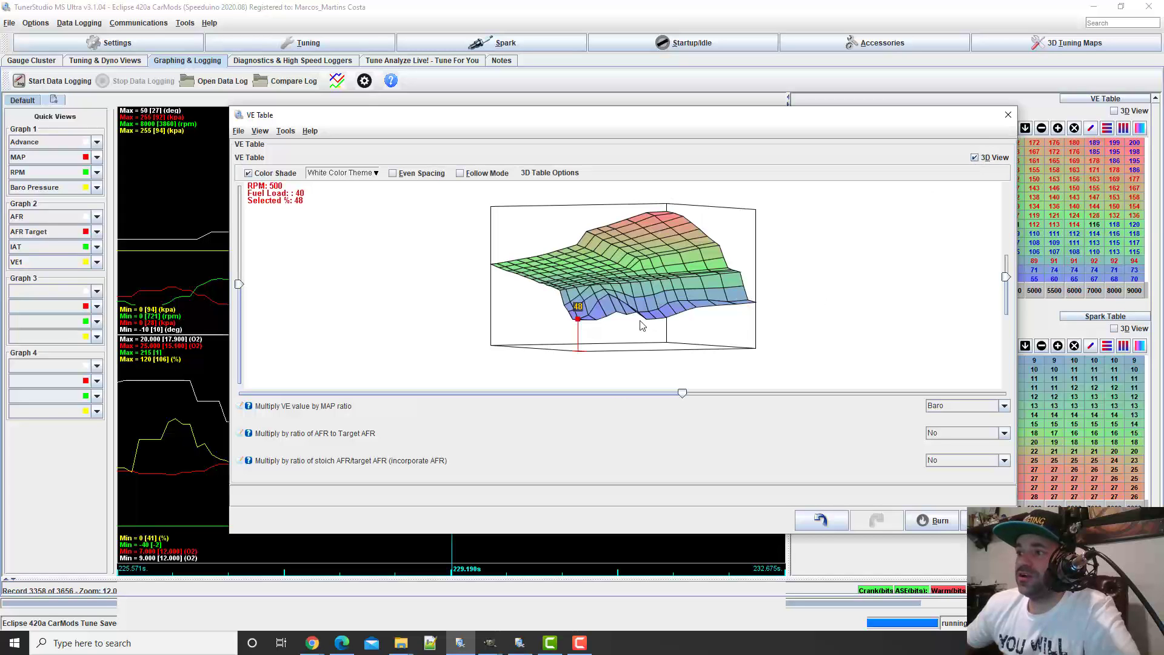
{"action": "left_click_drag", "start_coordinate": [808, 315], "coordinate": [831, 311]}
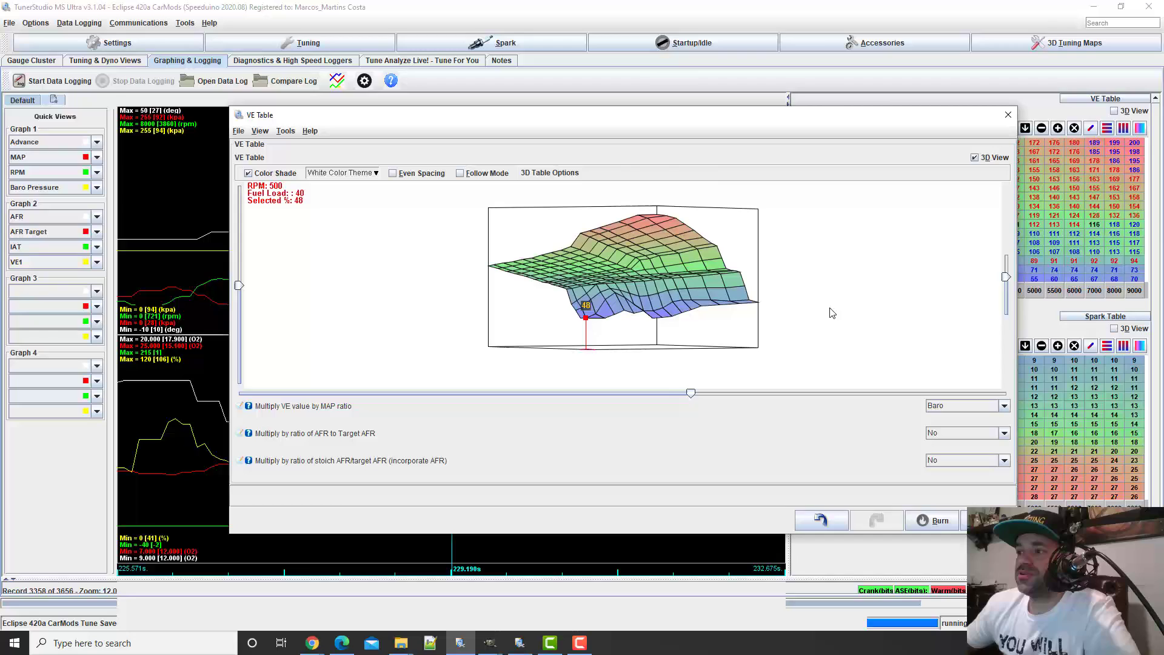
{"action": "left_click", "coordinate": [616, 293]}
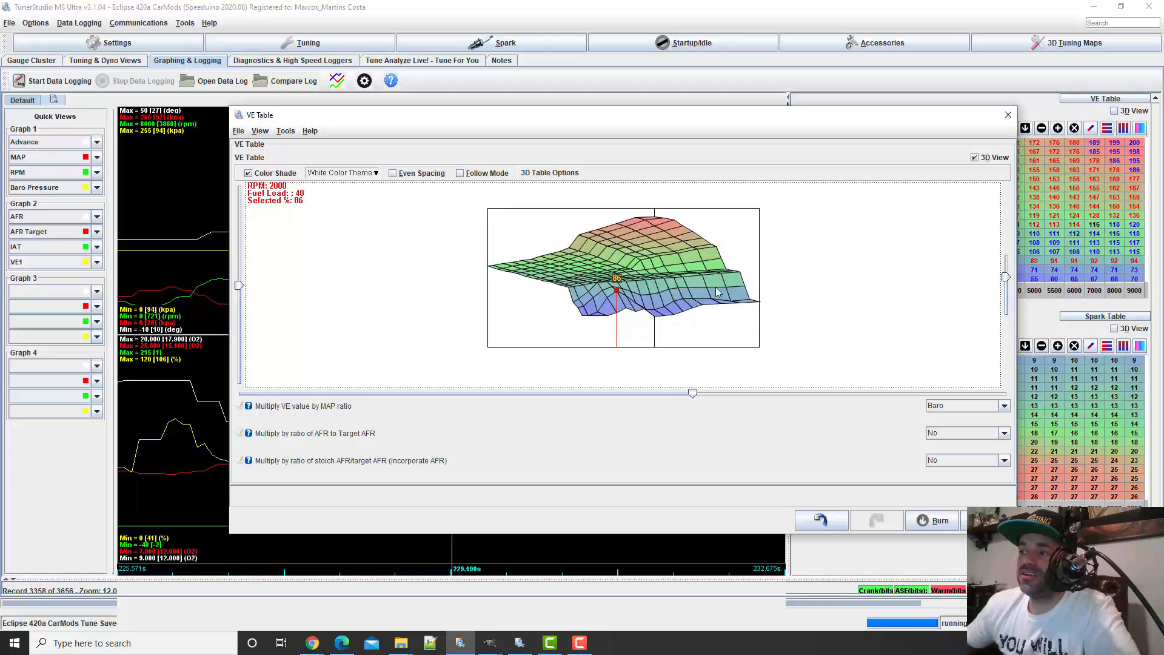
{"action": "left_click", "coordinate": [656, 311]}
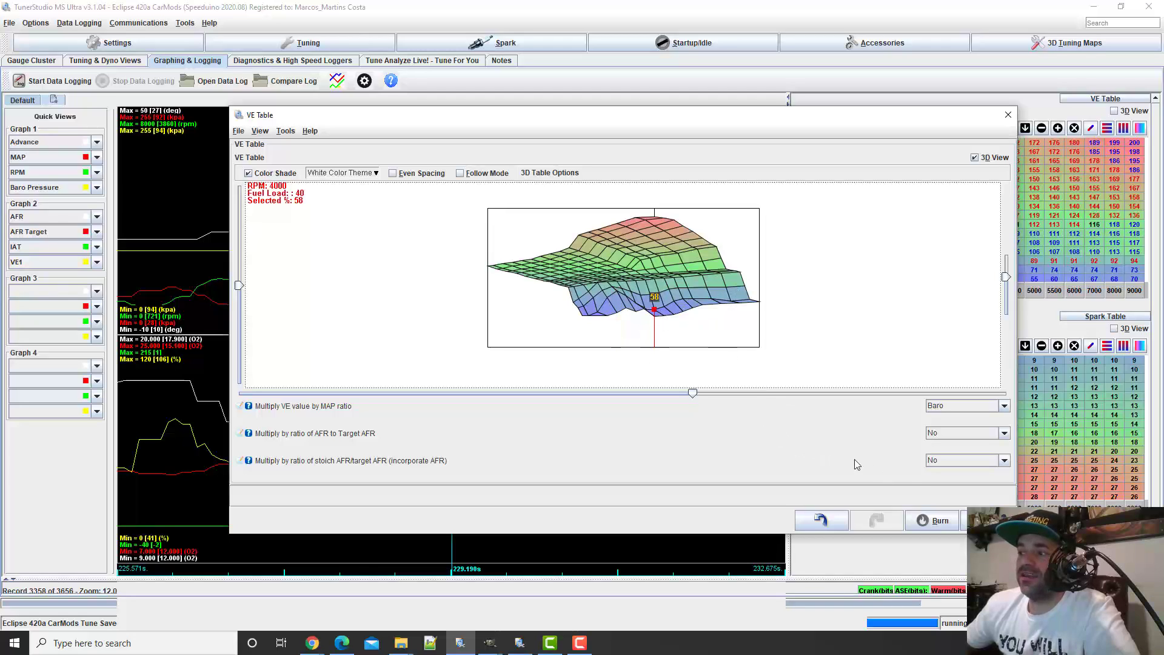
{"action": "left_click", "coordinate": [975, 159]}
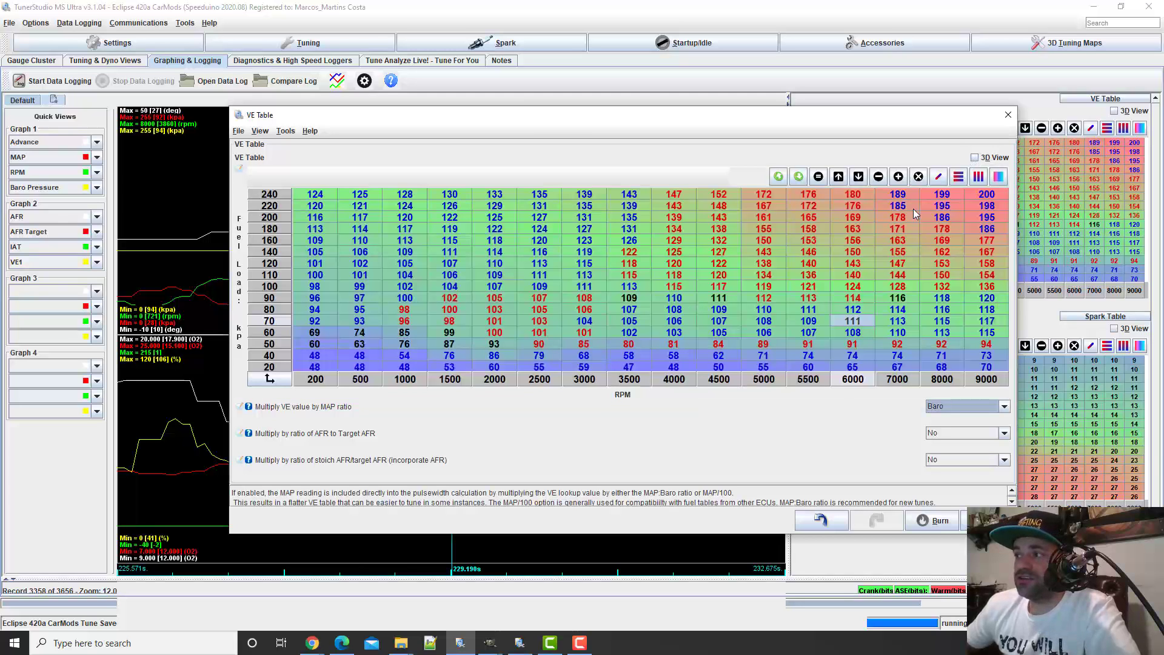
{"action": "left_click", "coordinate": [974, 158]}
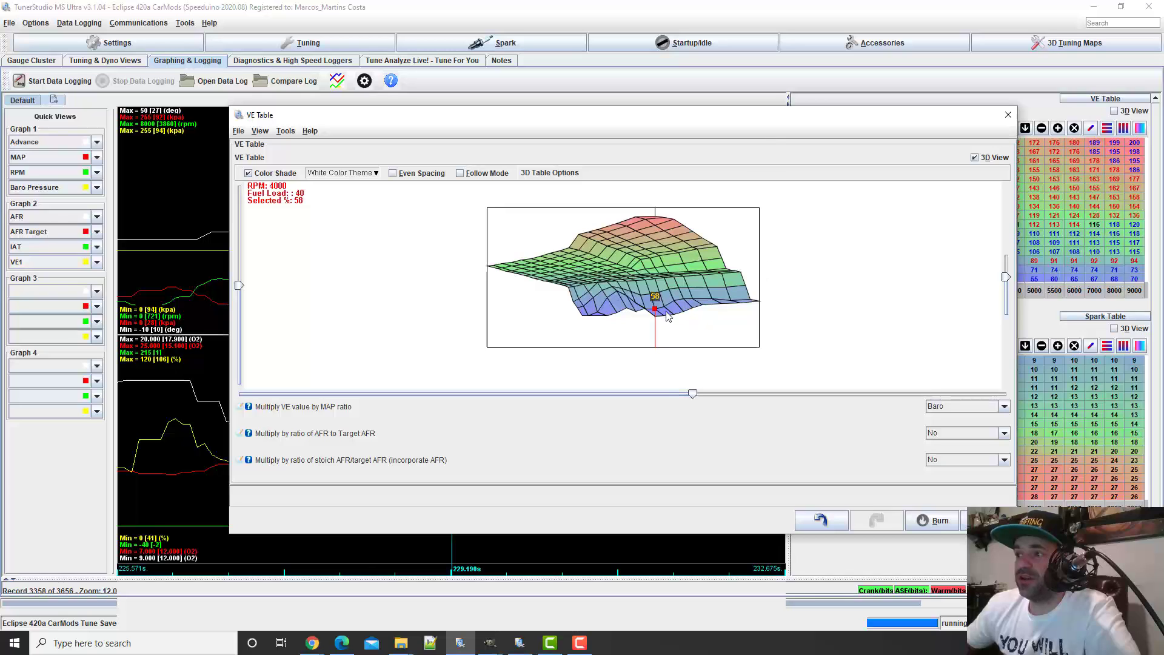
{"action": "left_click", "coordinate": [975, 158]}
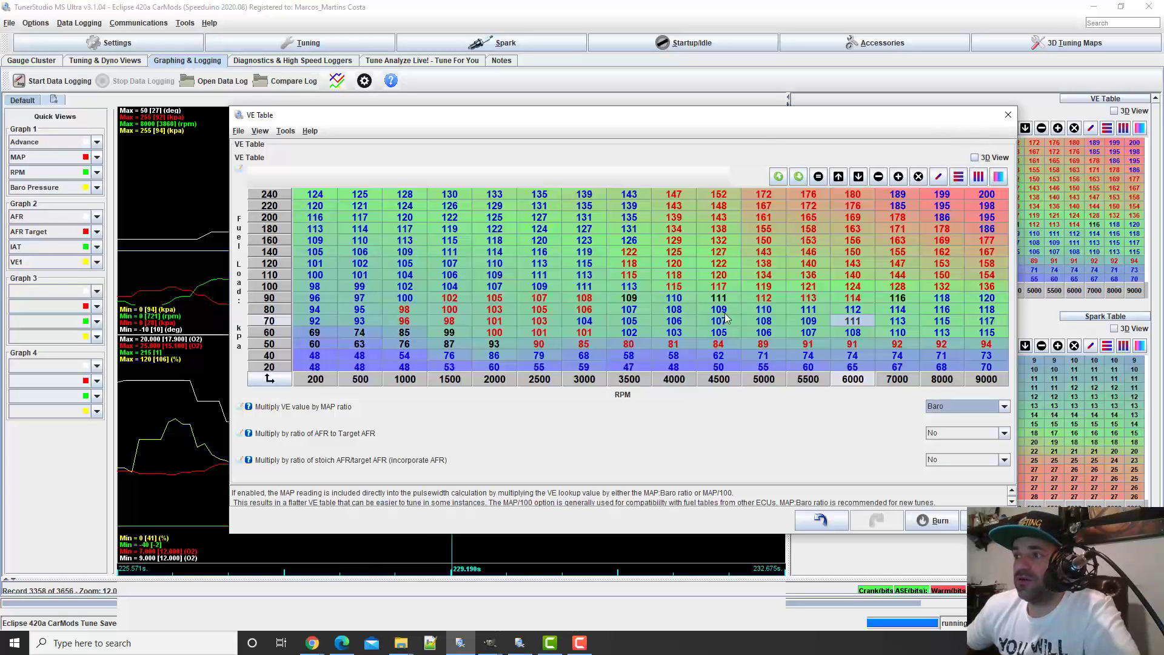
Interpolate the 40 kPa VE cells horizontally from 3500 to 4500 RPM
{"action": "left_click", "coordinate": [674, 357]}
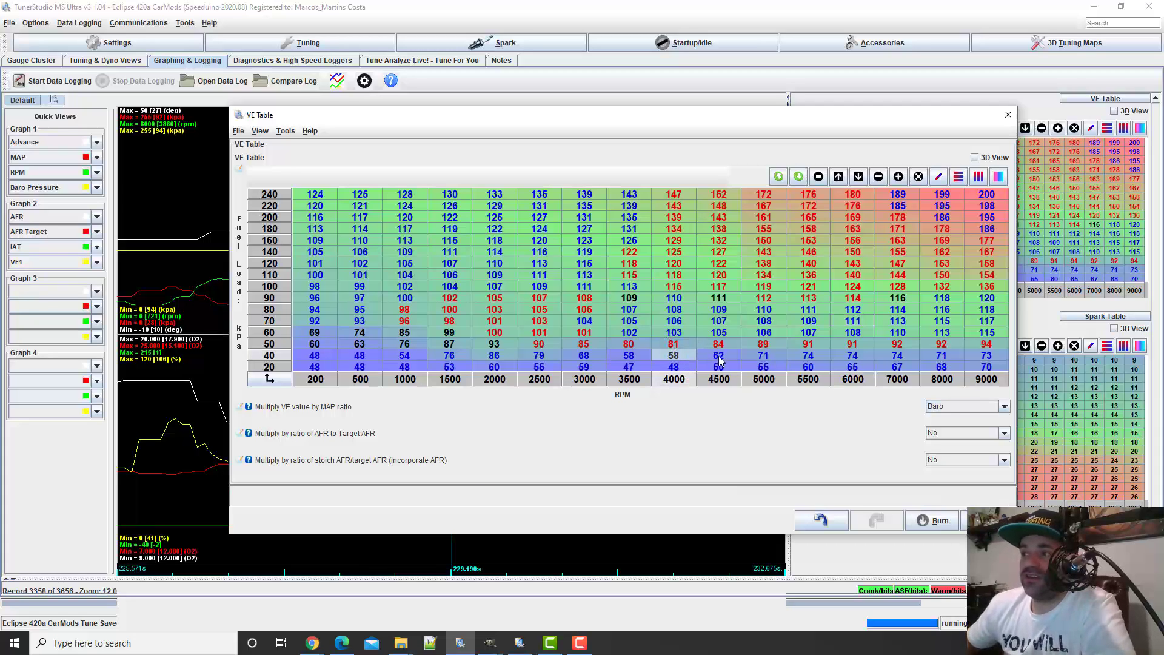
{"action": "left_click_drag", "start_coordinate": [722, 356], "coordinate": [628, 357]}
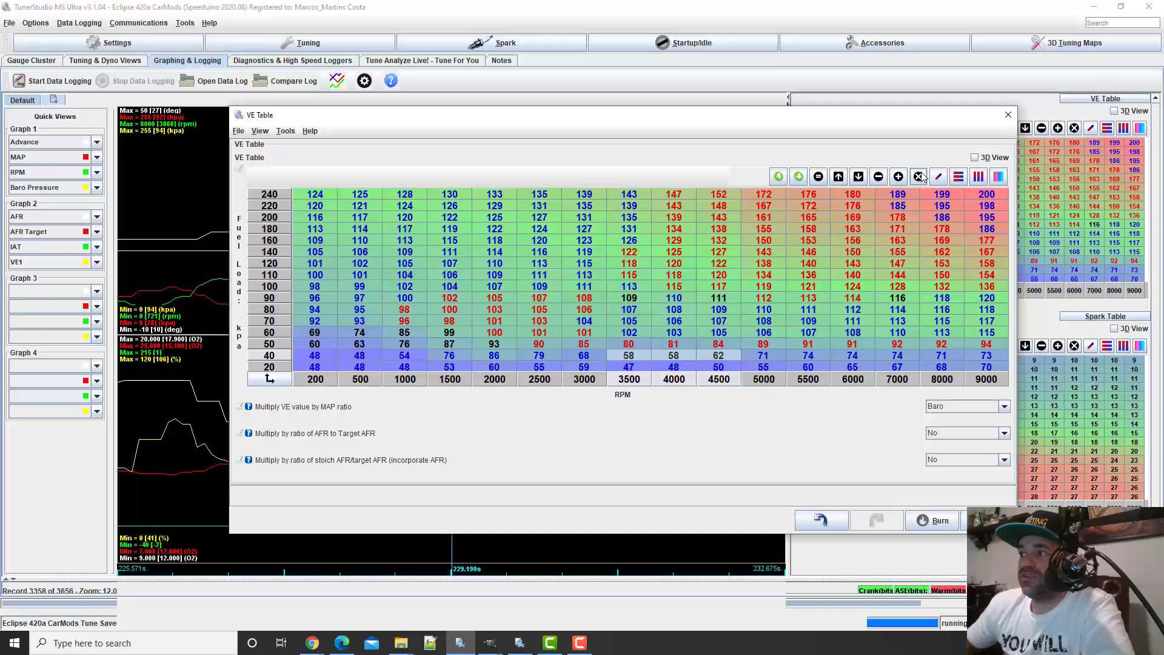
{"action": "left_click", "coordinate": [959, 182]}
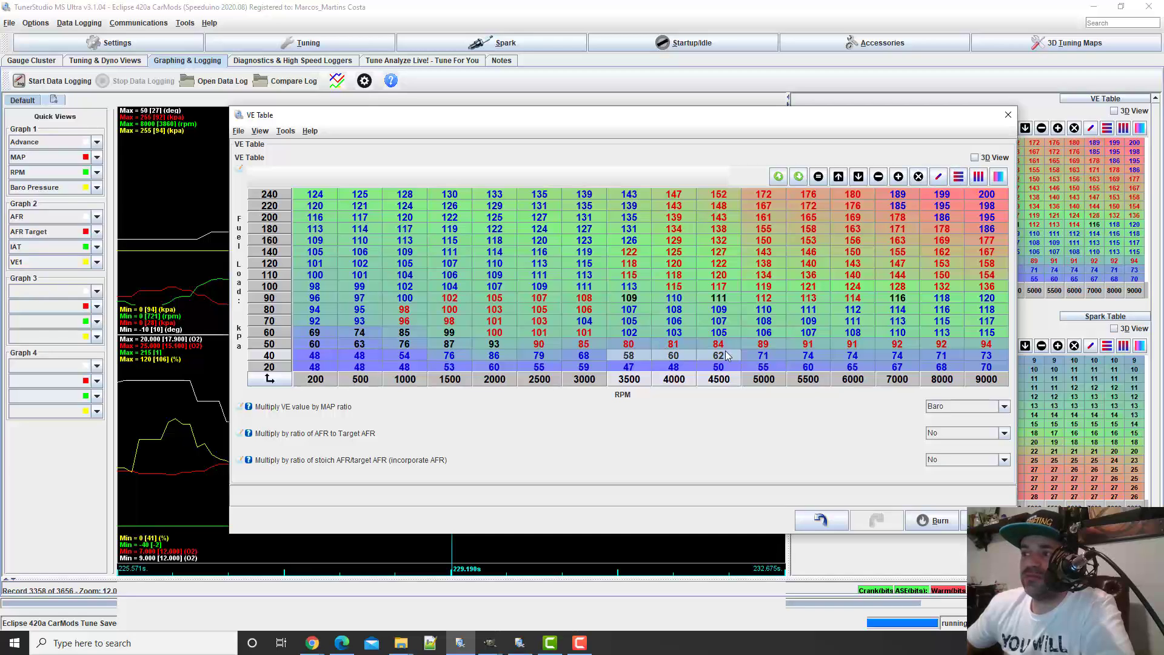
{"action": "left_click", "coordinate": [686, 360]}
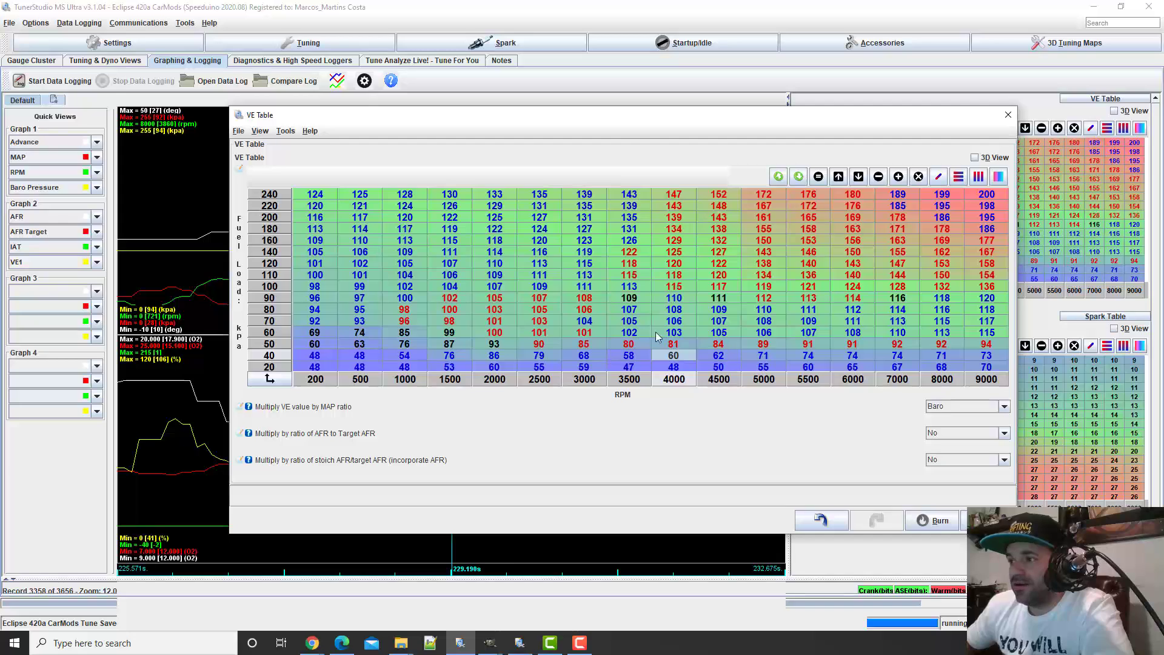
Set the 50 kPa cell at 9000 RPM to 105 and interpolate the row horizontally from 2000 to 9000 RPM
{"action": "left_click_drag", "start_coordinate": [582, 344], "coordinate": [762, 345]}
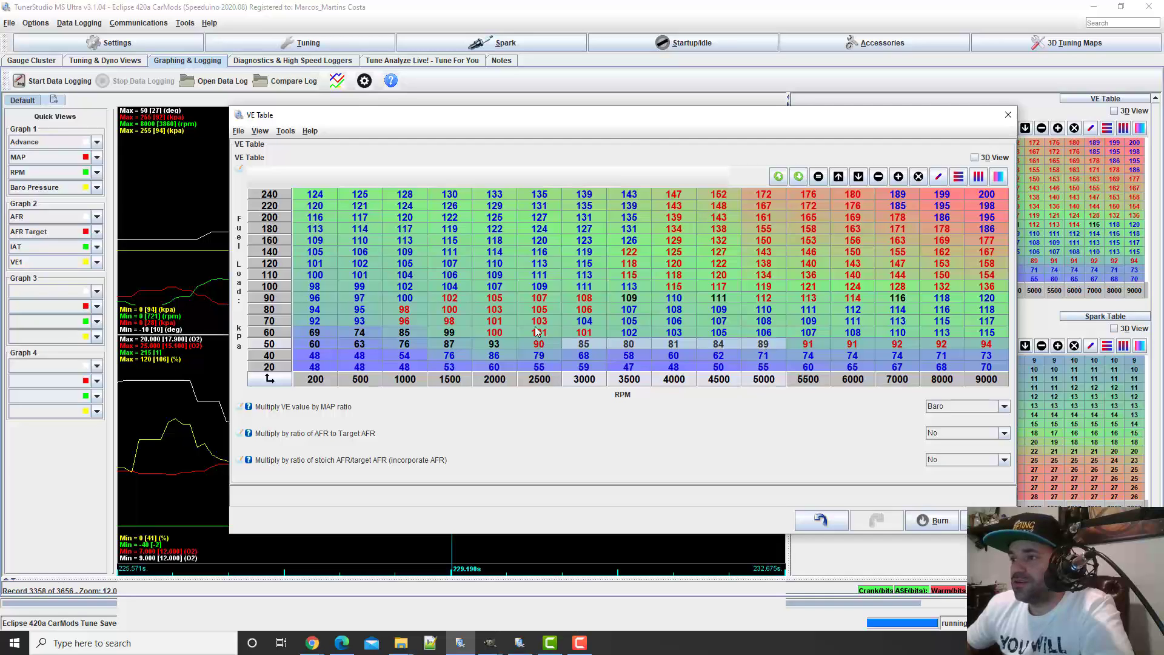
{"action": "left_click", "coordinate": [494, 346]}
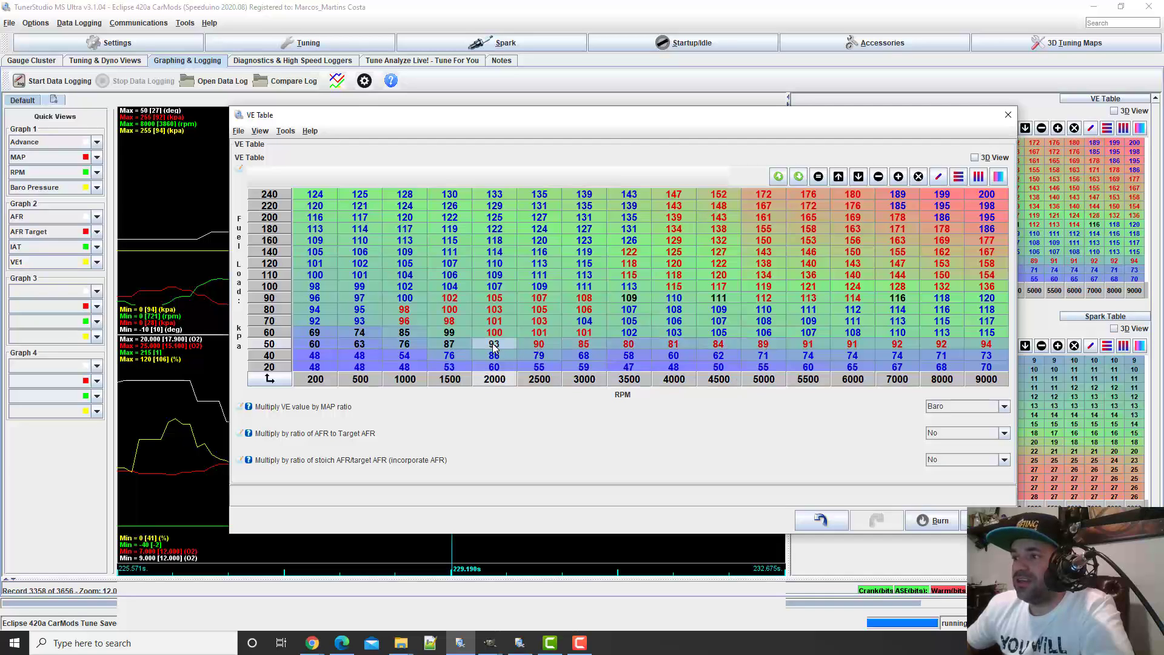
{"action": "left_click", "coordinate": [987, 346]}
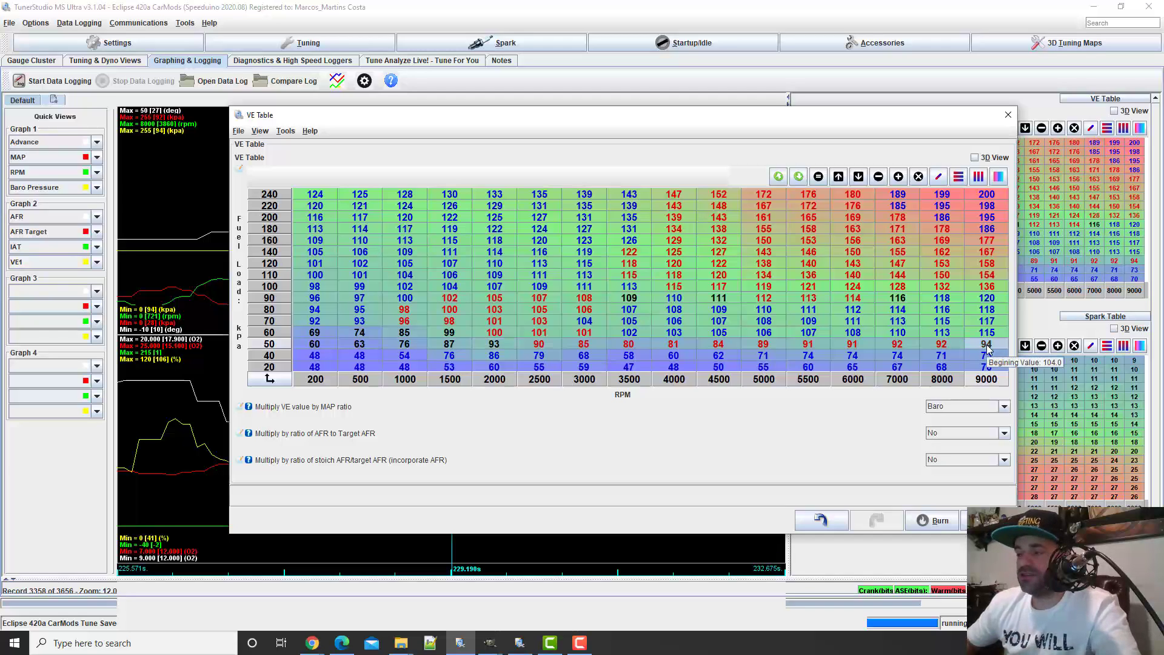
{"action": "type", "text": "10"}
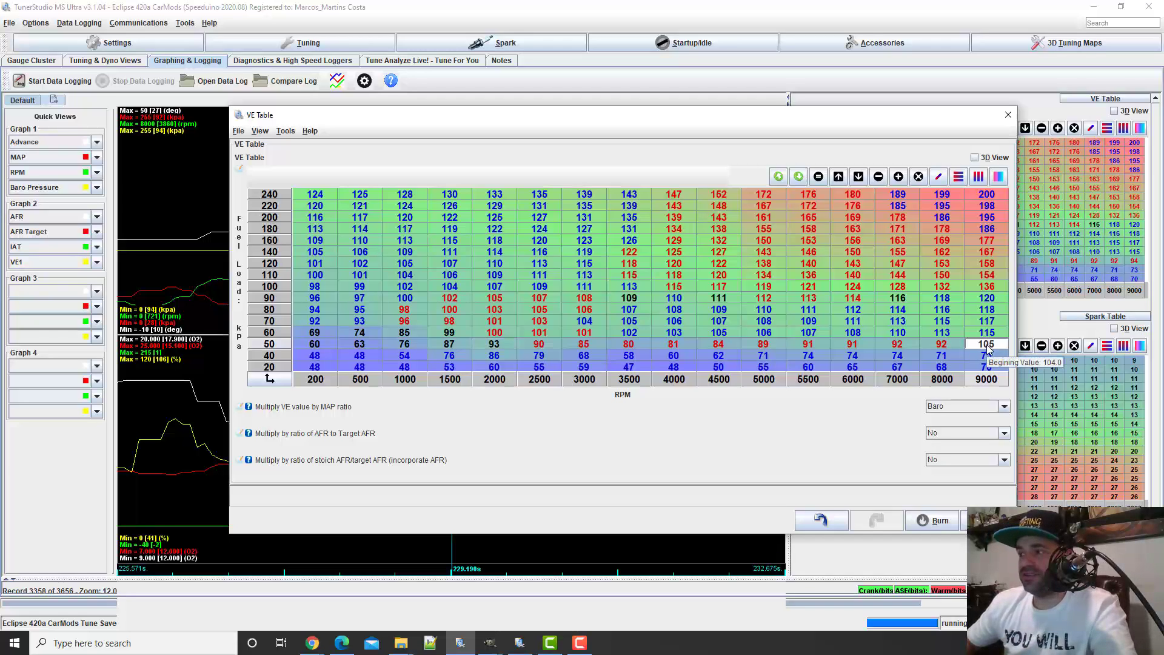
{"action": "type", "text": "5"}
{"action": "key", "text": "Return"}
{"action": "left_click_drag", "start_coordinate": [985, 350], "coordinate": [502, 347]}
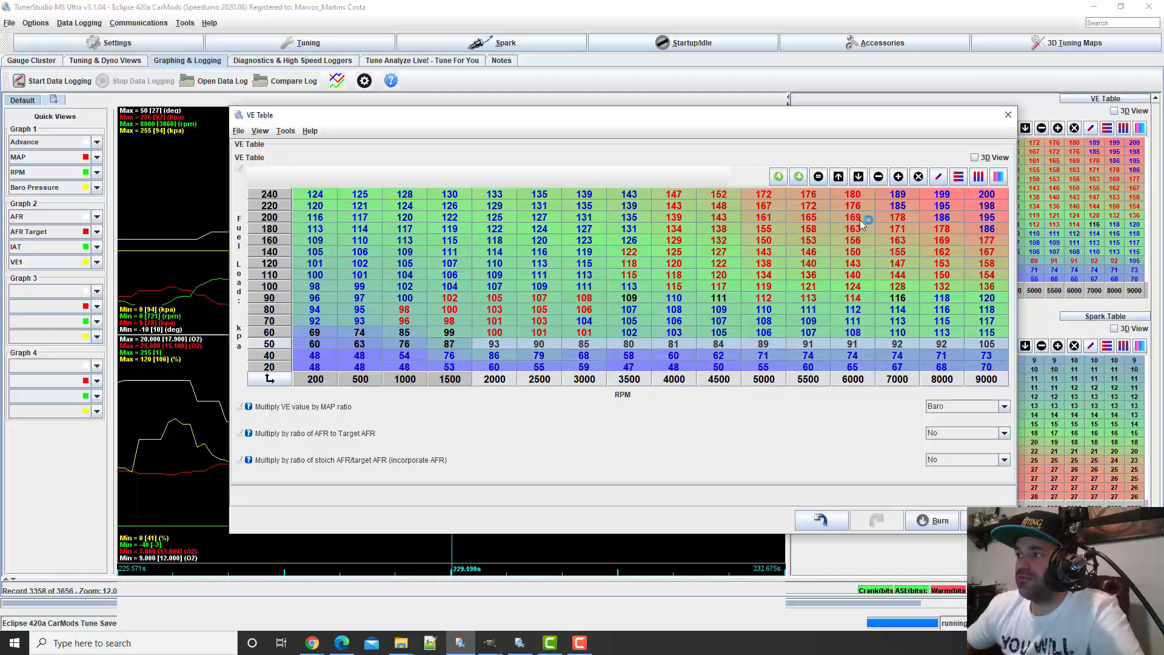
{"action": "left_click", "coordinate": [958, 177]}
Interpolate the VE cells vertically between 50 and 20 kPa from 2000 to 9000 RPM
{"action": "left_click", "coordinate": [743, 331]}
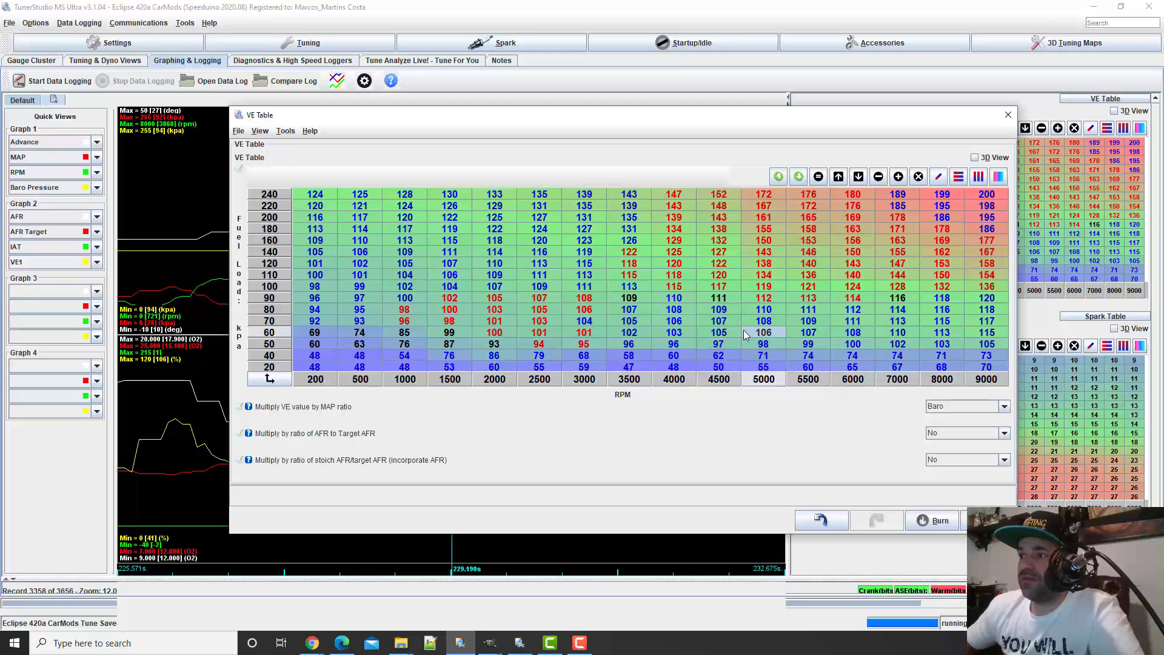
{"action": "left_click_drag", "start_coordinate": [502, 345], "coordinate": [994, 367]}
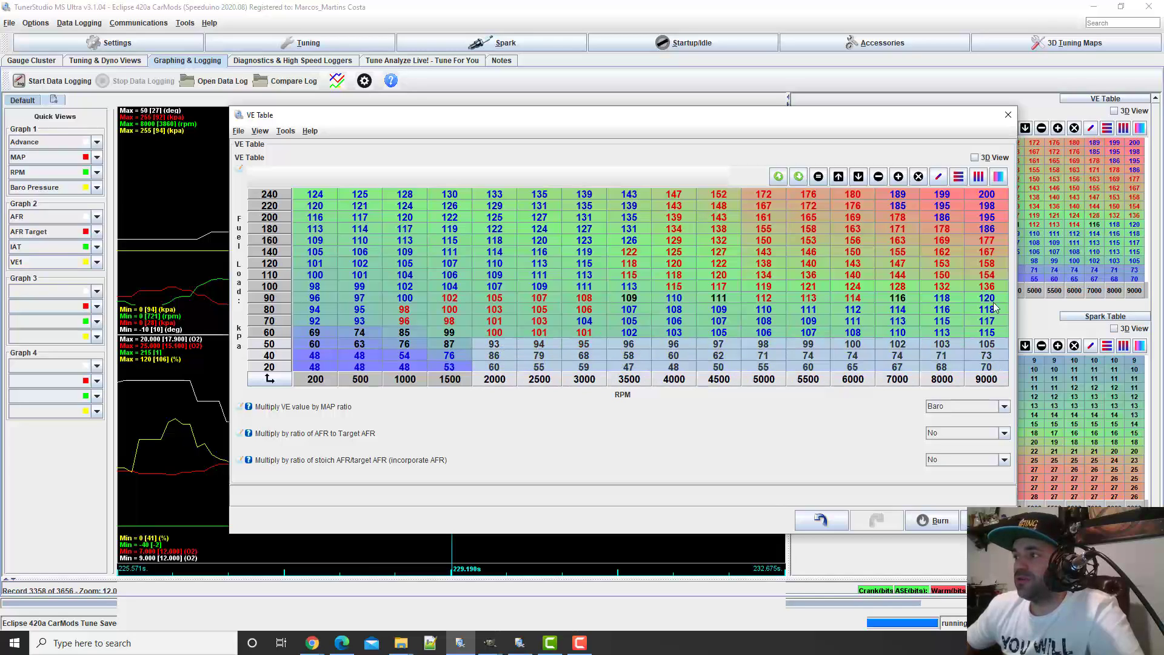
{"action": "left_click", "coordinate": [978, 176]}
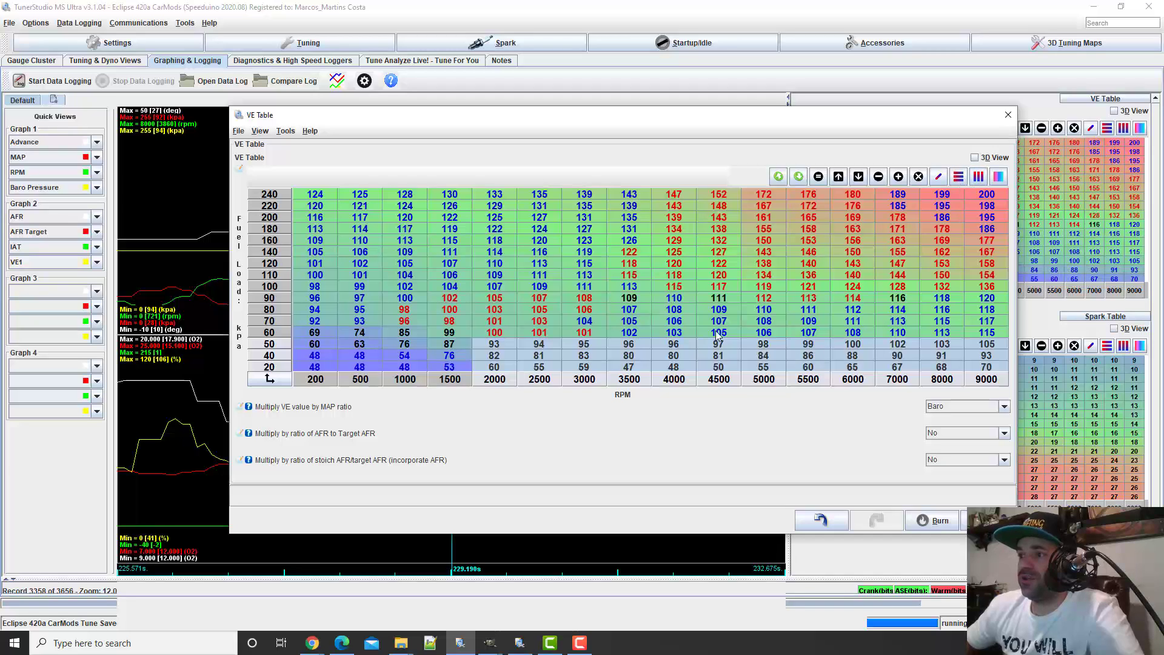
Review the smoothed low-load region of the VE table in 3D, rotating the surface to see its lower edge
{"action": "left_click", "coordinate": [718, 334]}
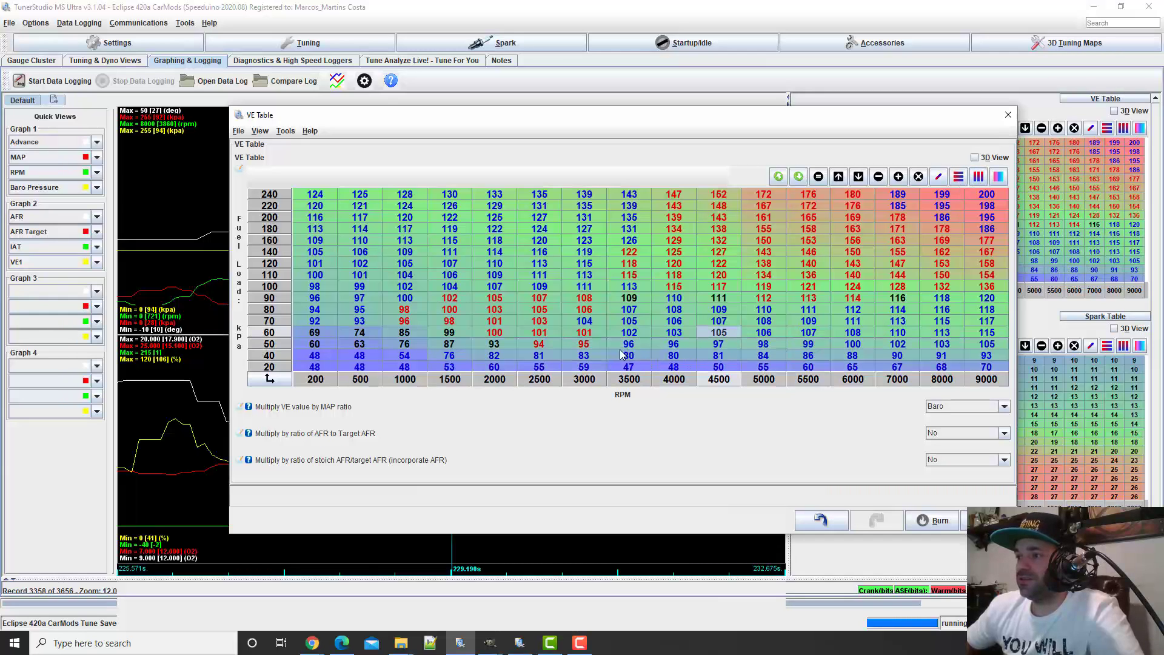
{"action": "left_click", "coordinate": [975, 158]}
{"action": "mouse_move", "coordinate": [840, 314]}
{"action": "left_mouse_down"}
{"action": "mouse_move", "coordinate": [820, 336]}
{"action": "mouse_move", "coordinate": [822, 321]}
{"action": "left_mouse_up"}
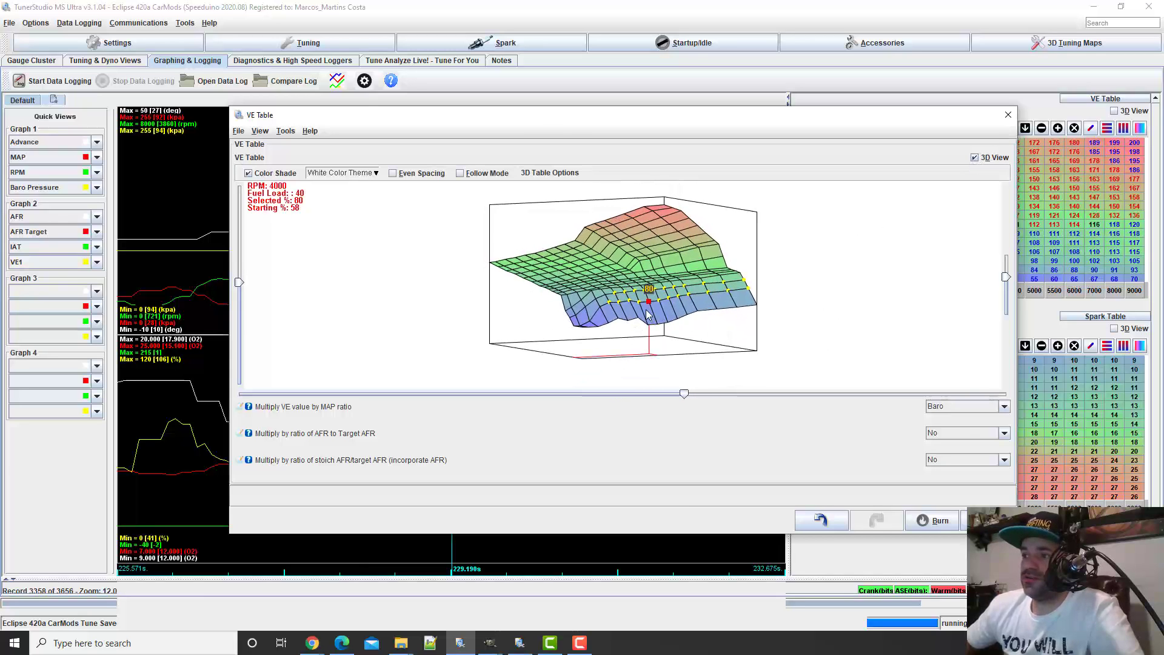